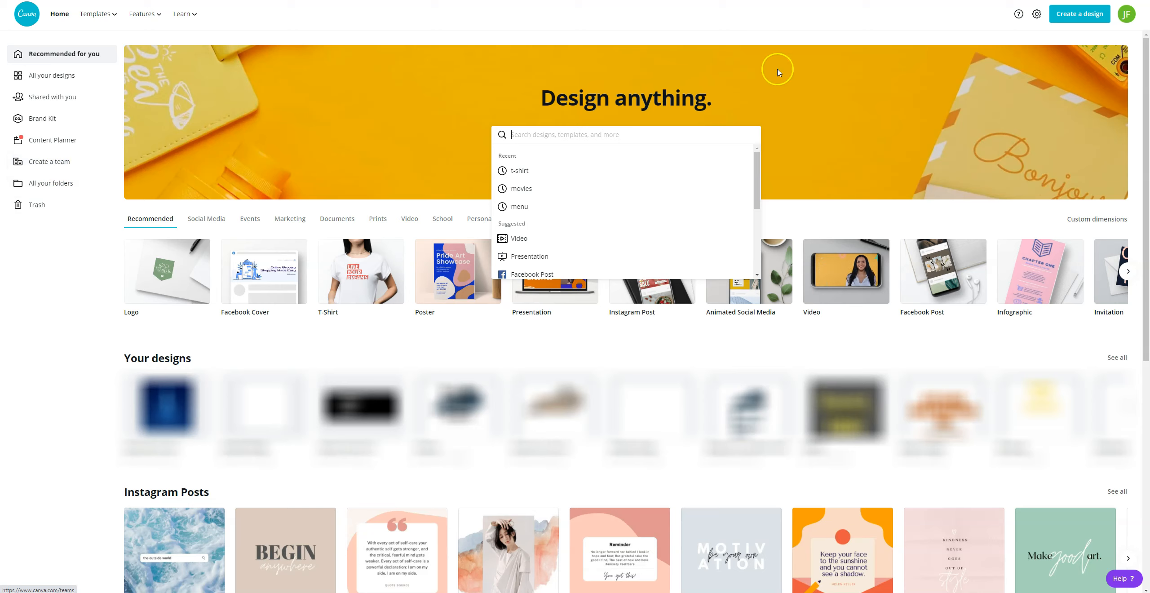
left_click(1126, 14)
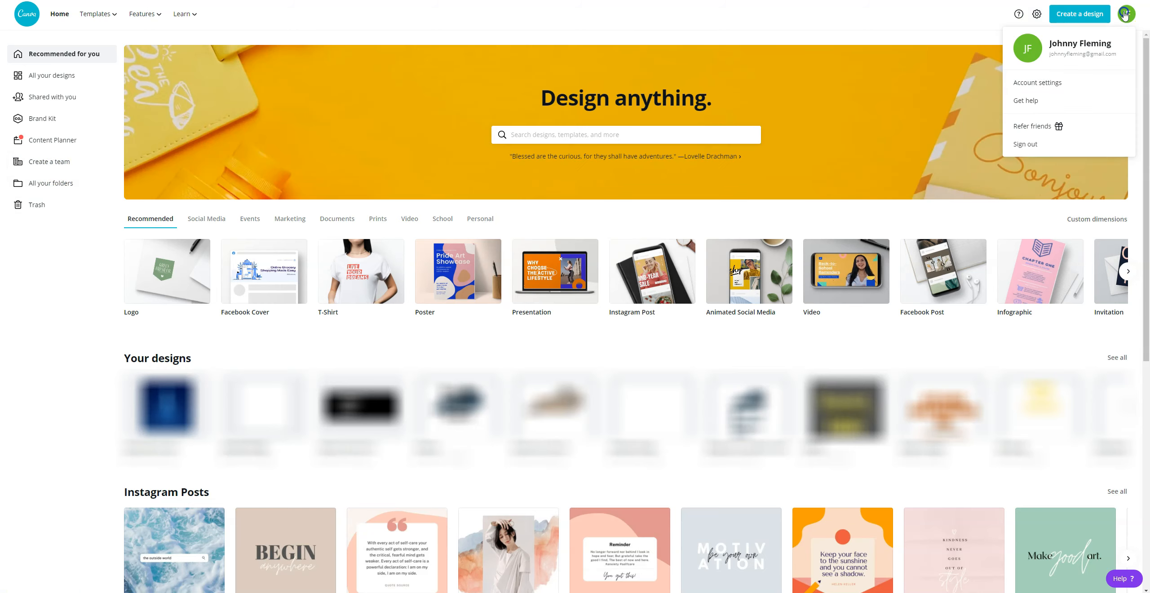
left_click(1125, 14)
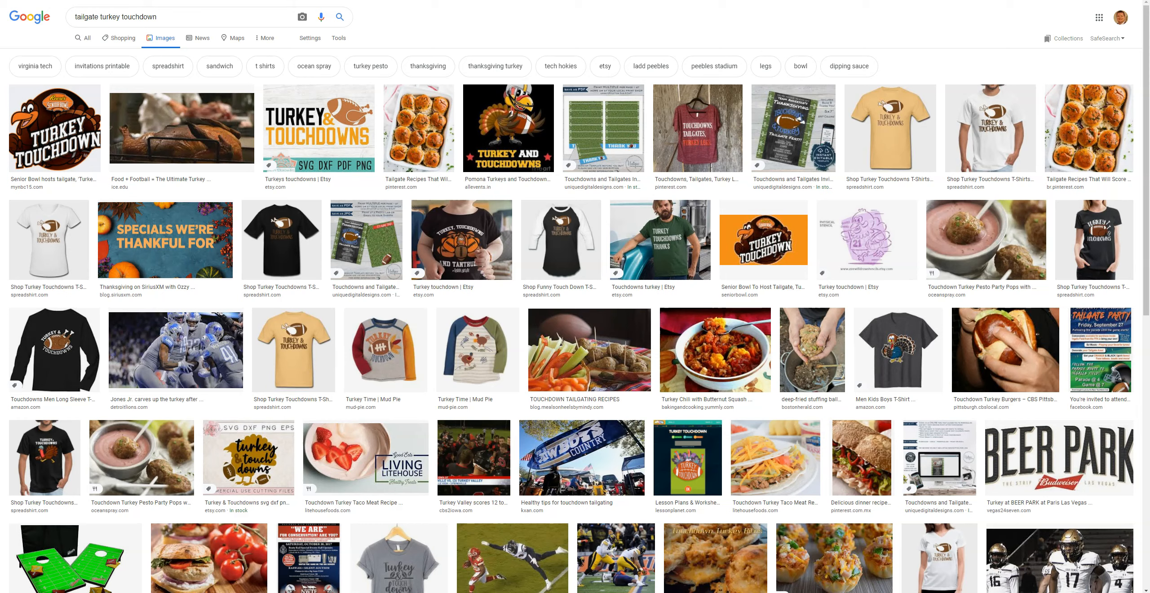
Narrow the "tailgate turkey touchdown" image results to t shirts and examine the existing shirt designs for inspiration
left_click(265, 66)
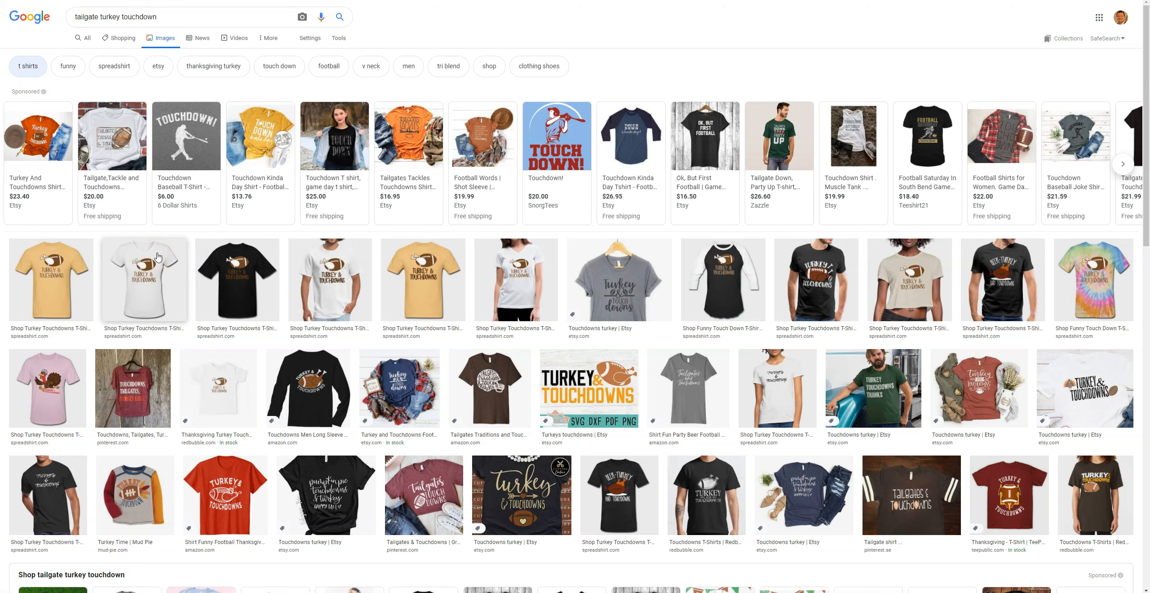
left_click(144, 403)
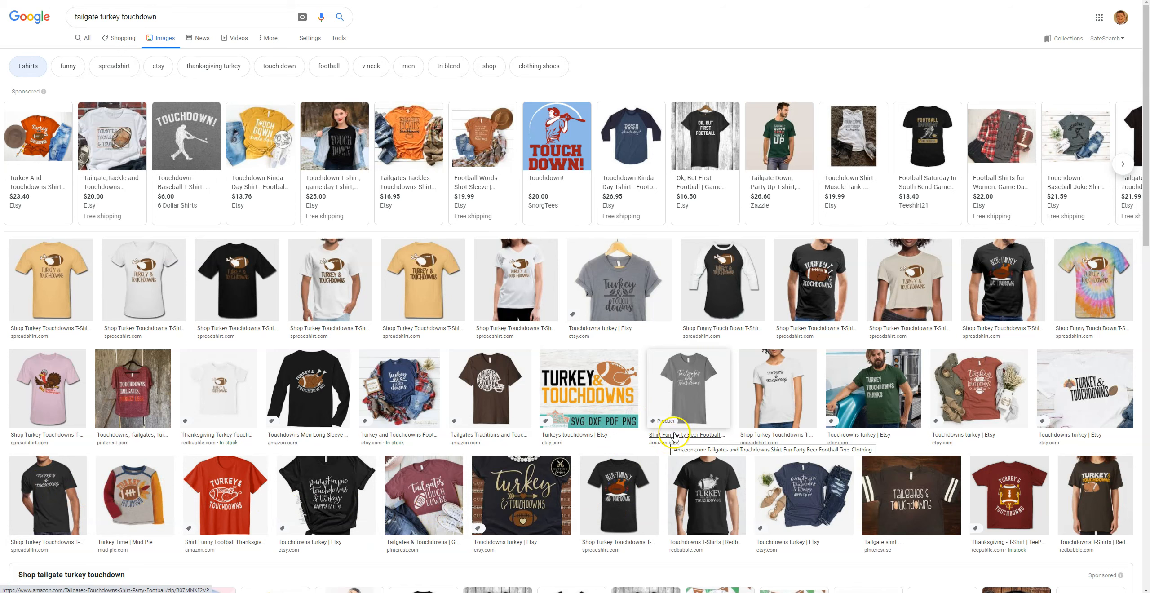
left_click(802, 404)
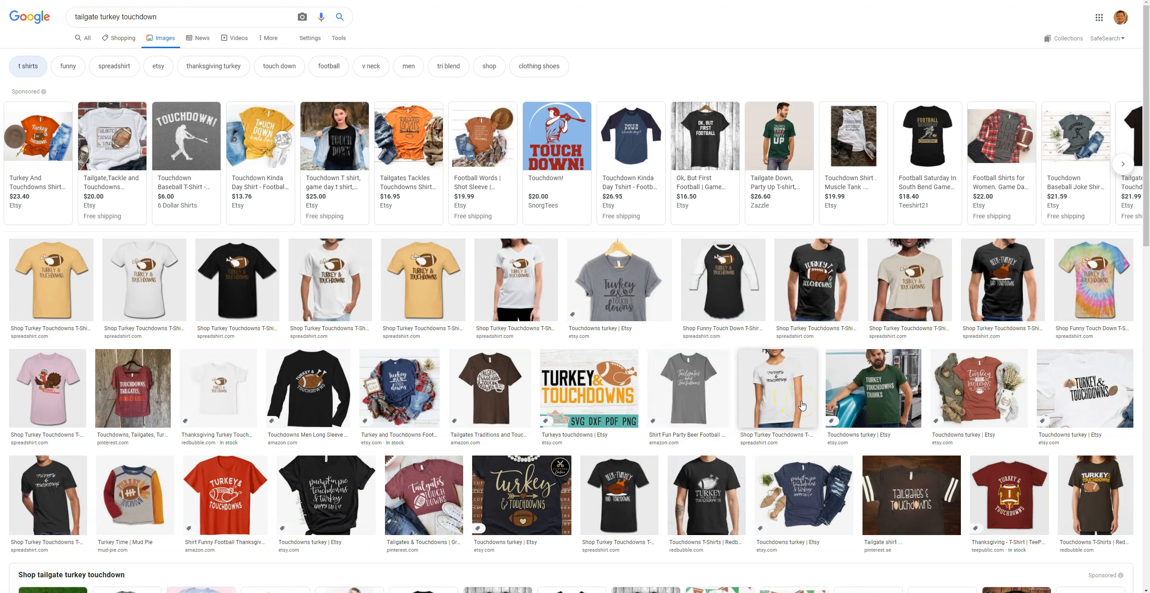
left_click(595, 278)
left_click(936, 422)
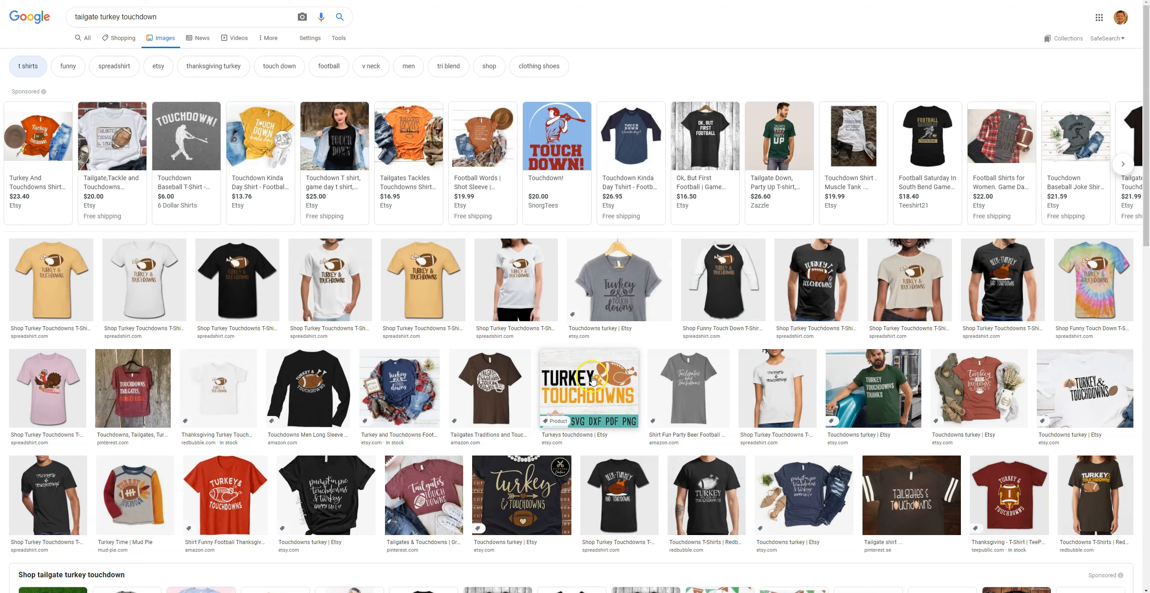
scroll(572, 395, "down", 15)
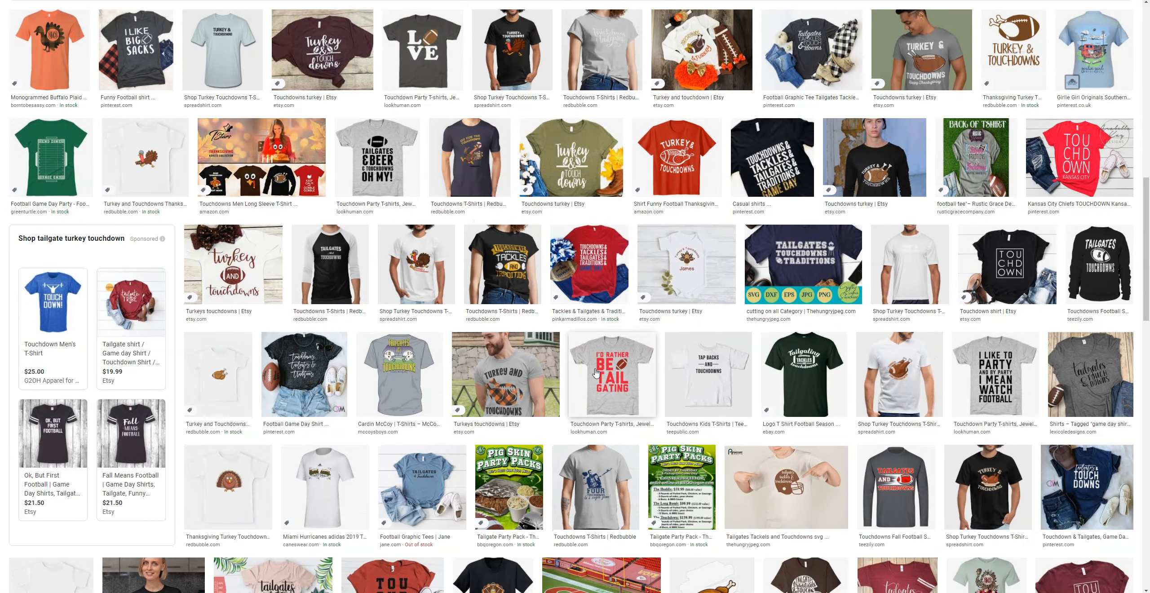
scroll(596, 374, "down", 20)
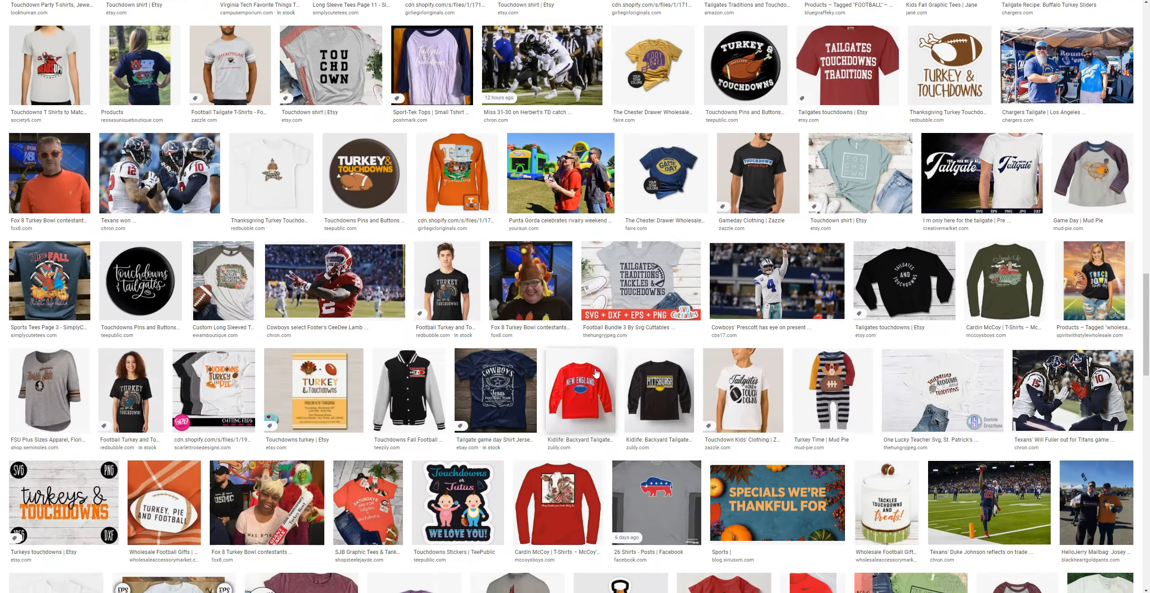
scroll(595, 373, "down", 3)
scroll(596, 373, "down", 15)
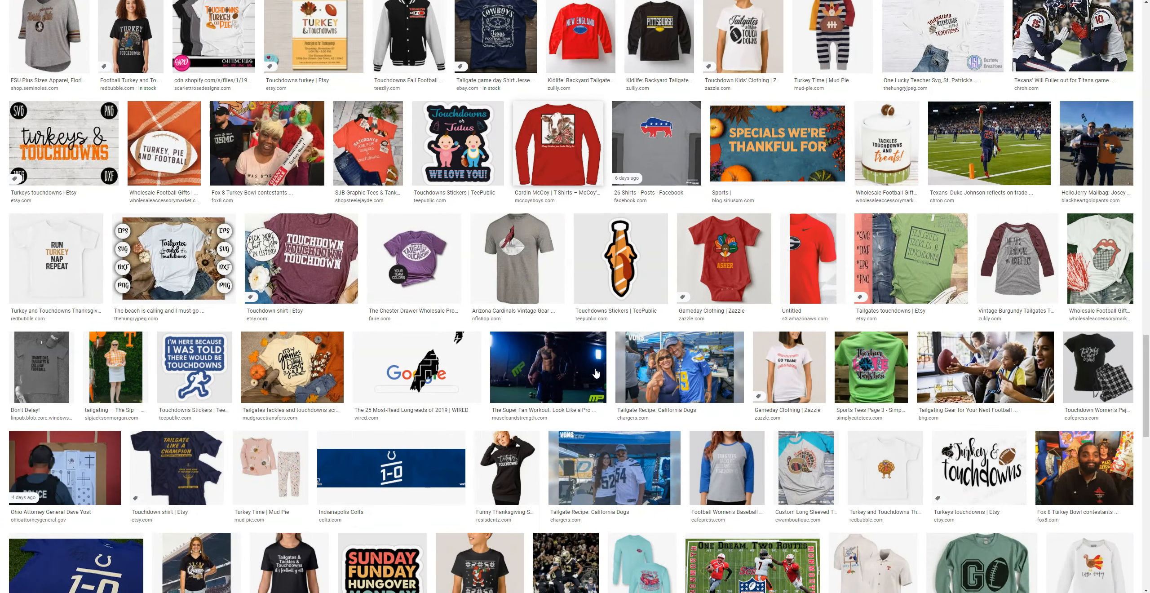
scroll(596, 374, "up", 20)
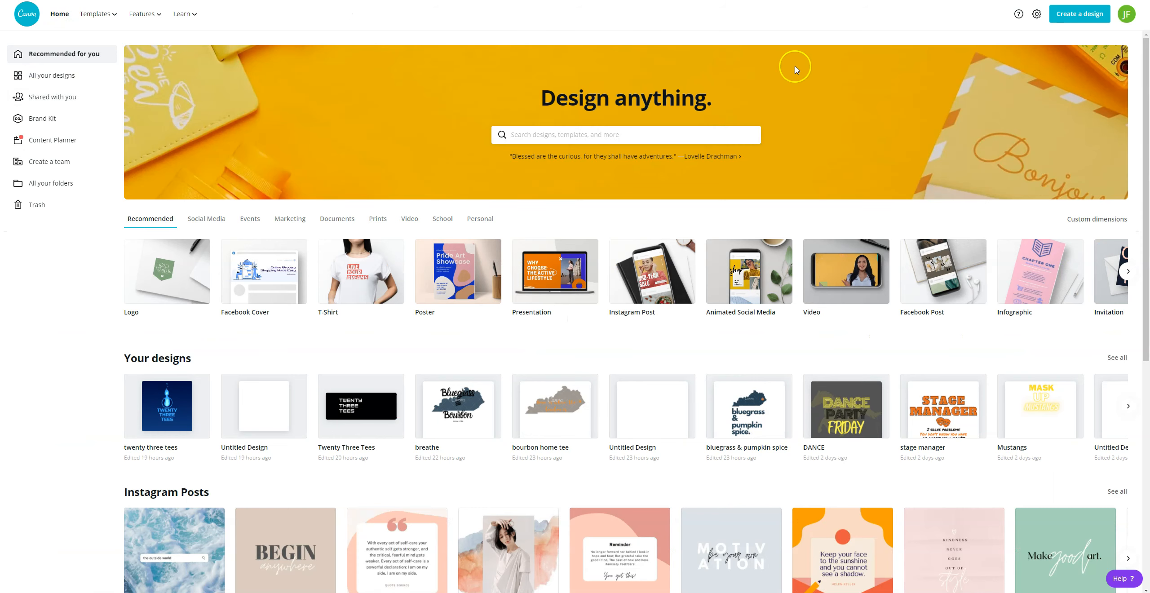
Switch to Canva and create a new blank design of the T-Shirt type
left_click(1080, 13)
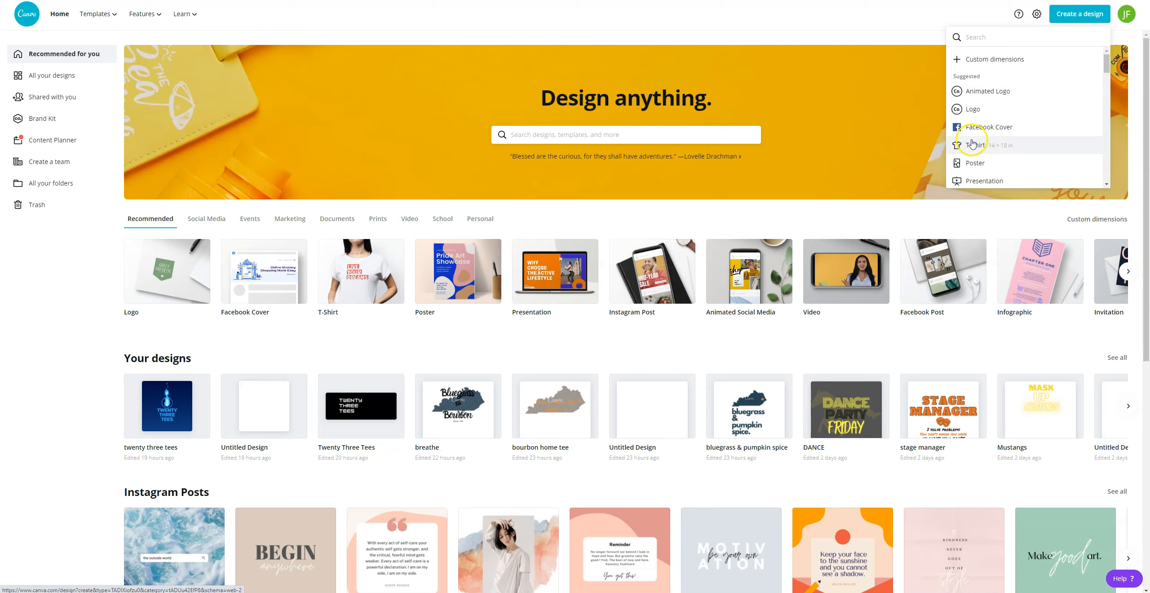
type("t")
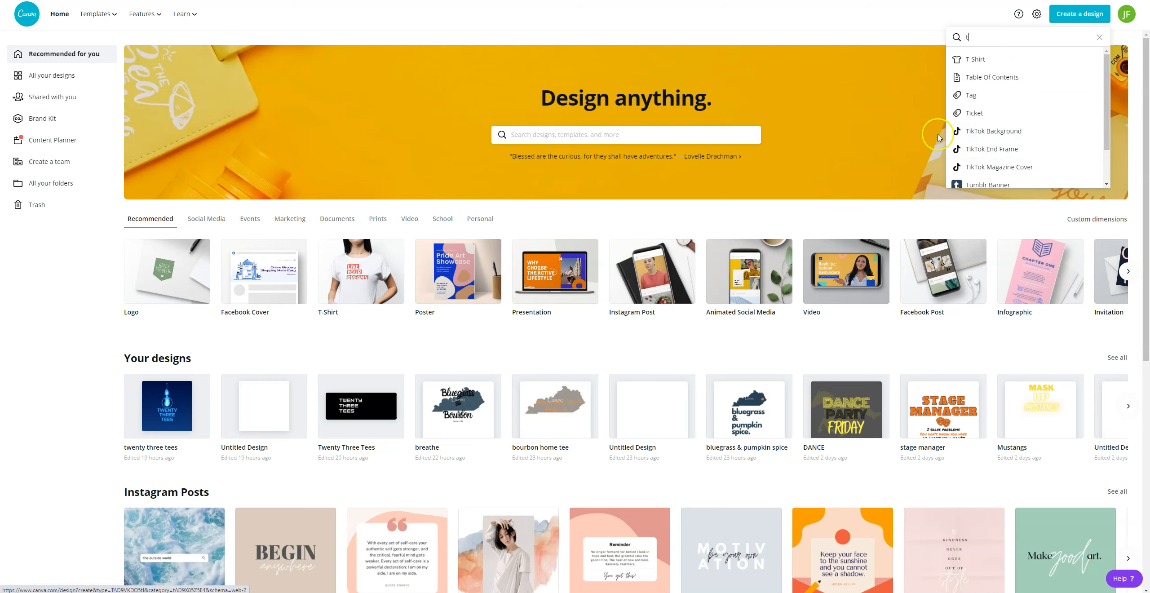
left_click(975, 61)
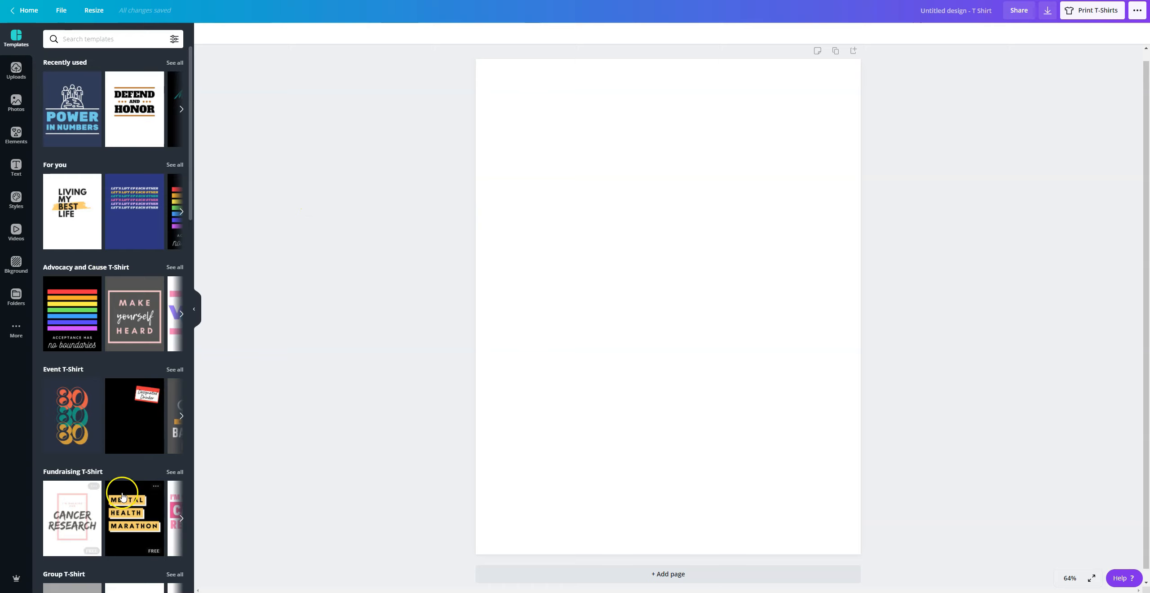
scroll(120, 319, "down", 1)
scroll(120, 300, "down", 15)
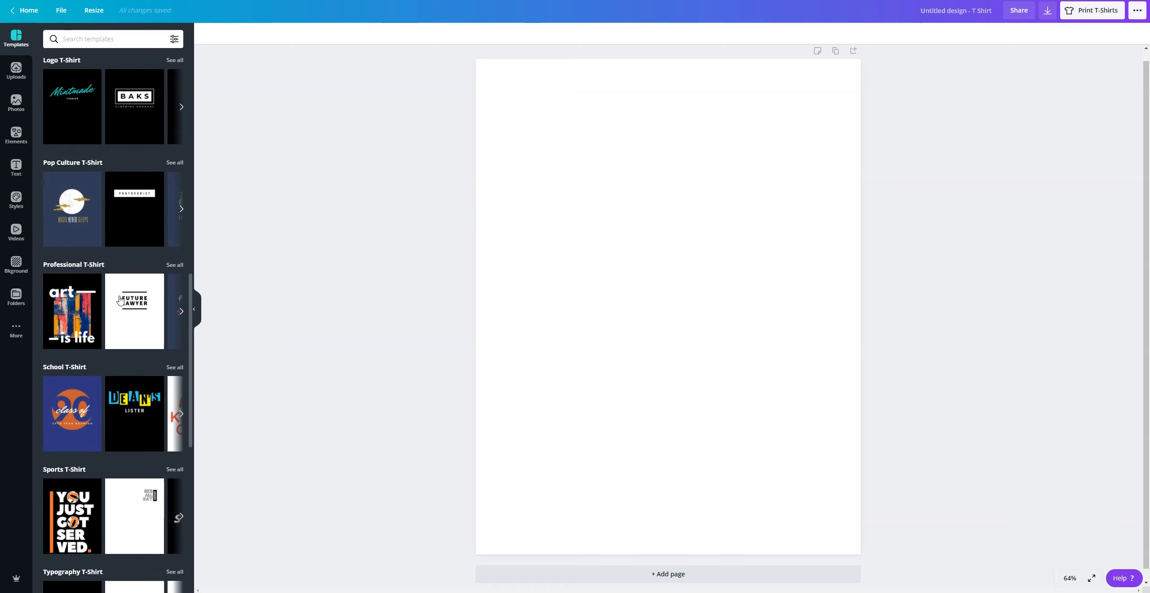
scroll(120, 300, "down", 20)
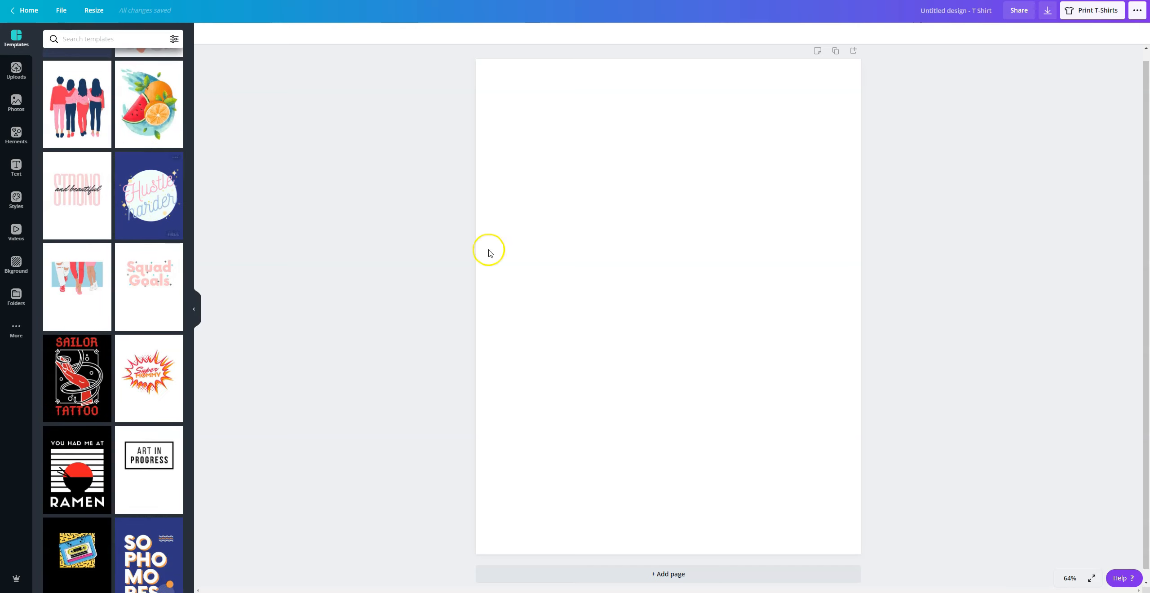
scroll(88, 274, "up", 20)
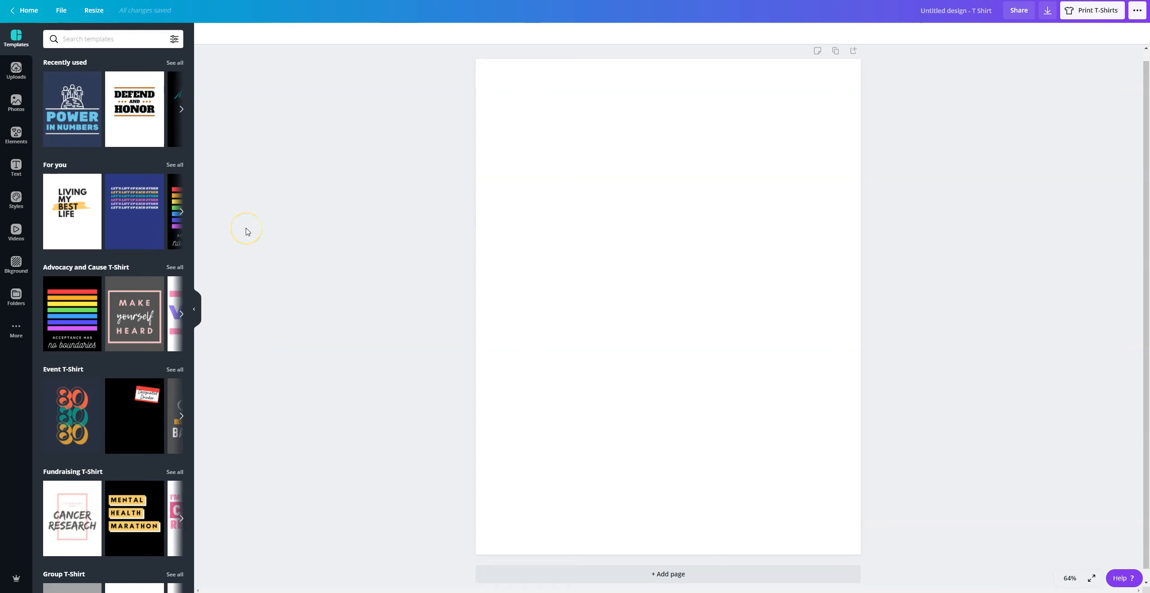
Search the design elements for "football"
left_click(16, 142)
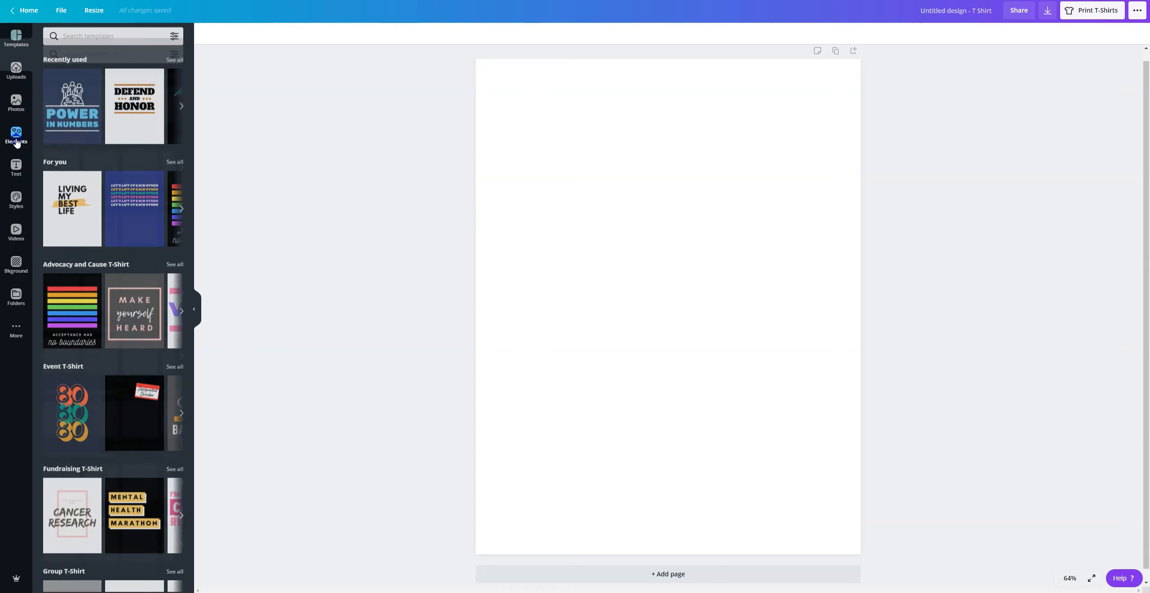
left_click(95, 43)
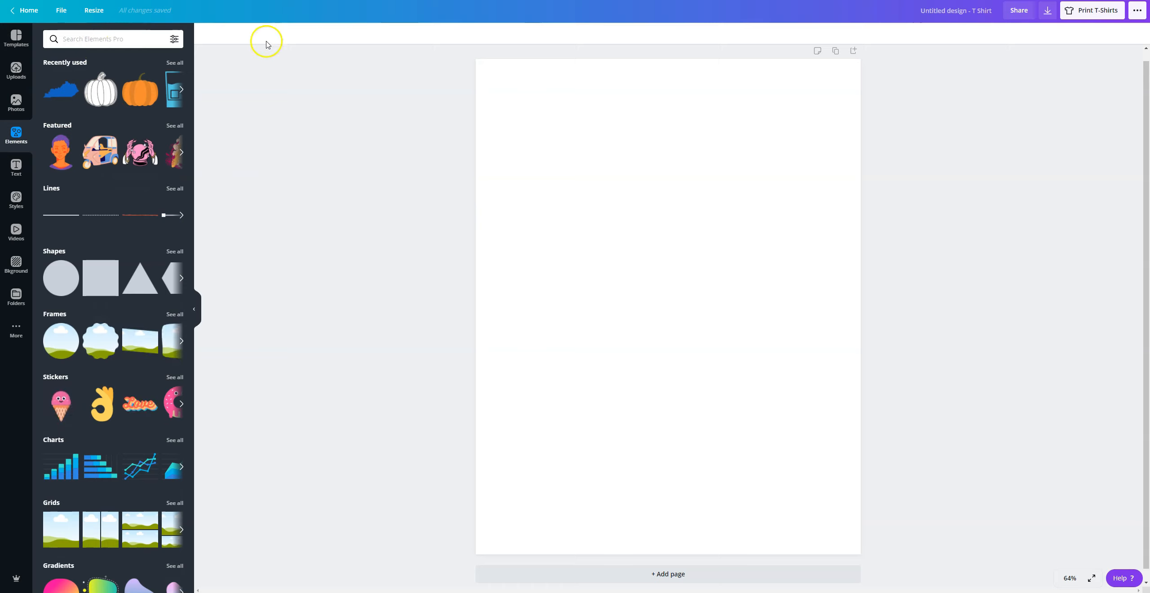
type("football")
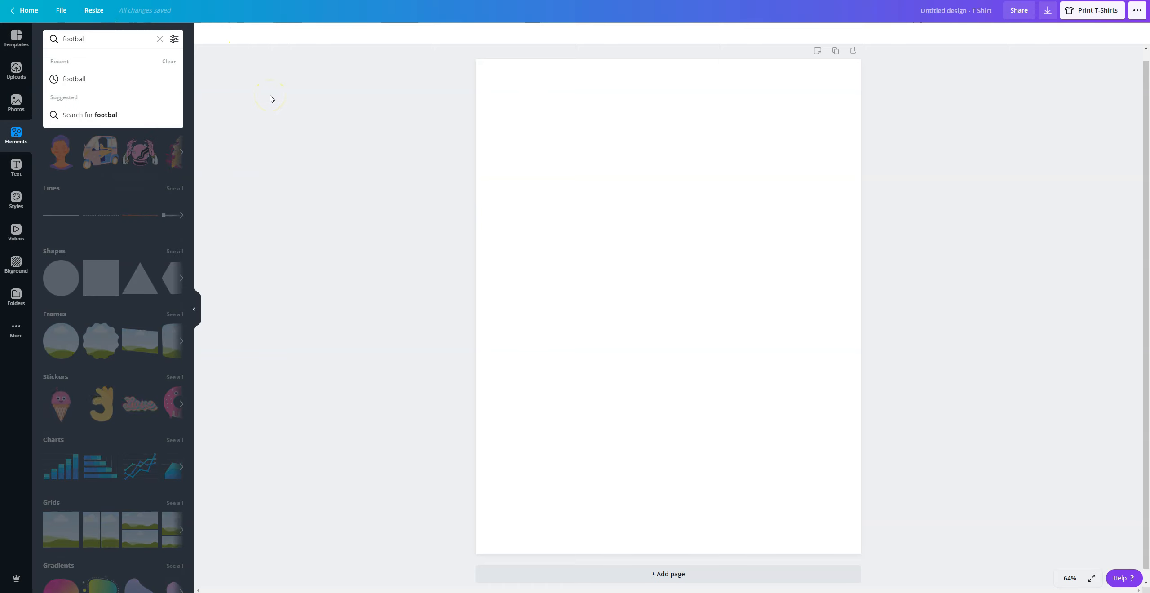
key("Return")
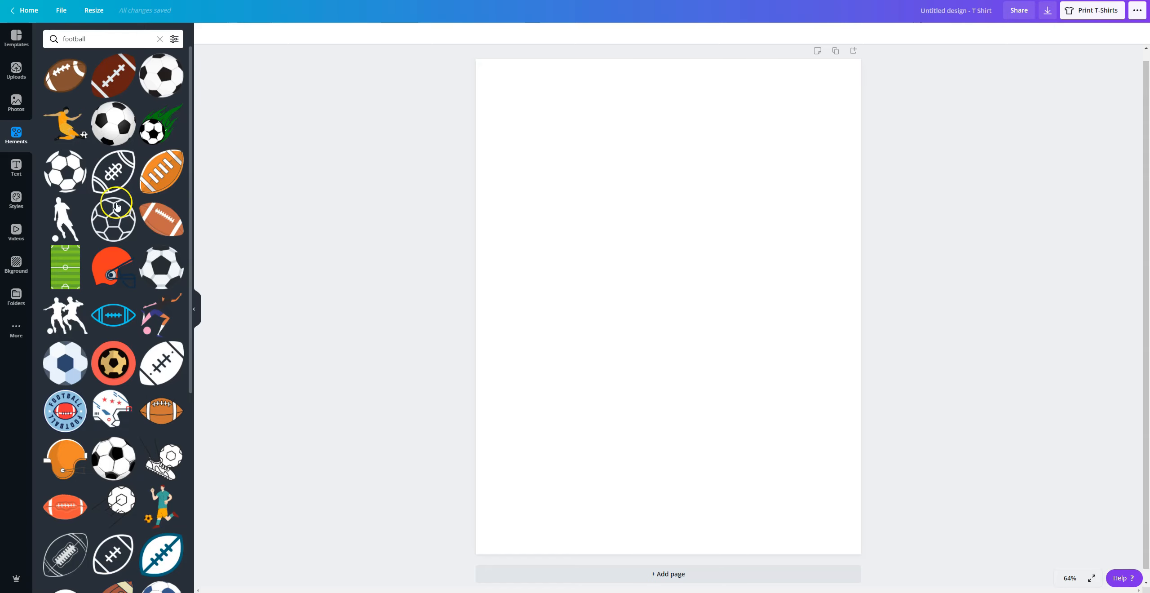
Add the diagonal dark American football graphic with outlined laces, rotate it to horizontal and centre it near the top of the page
scroll(189, 235, "down", 6)
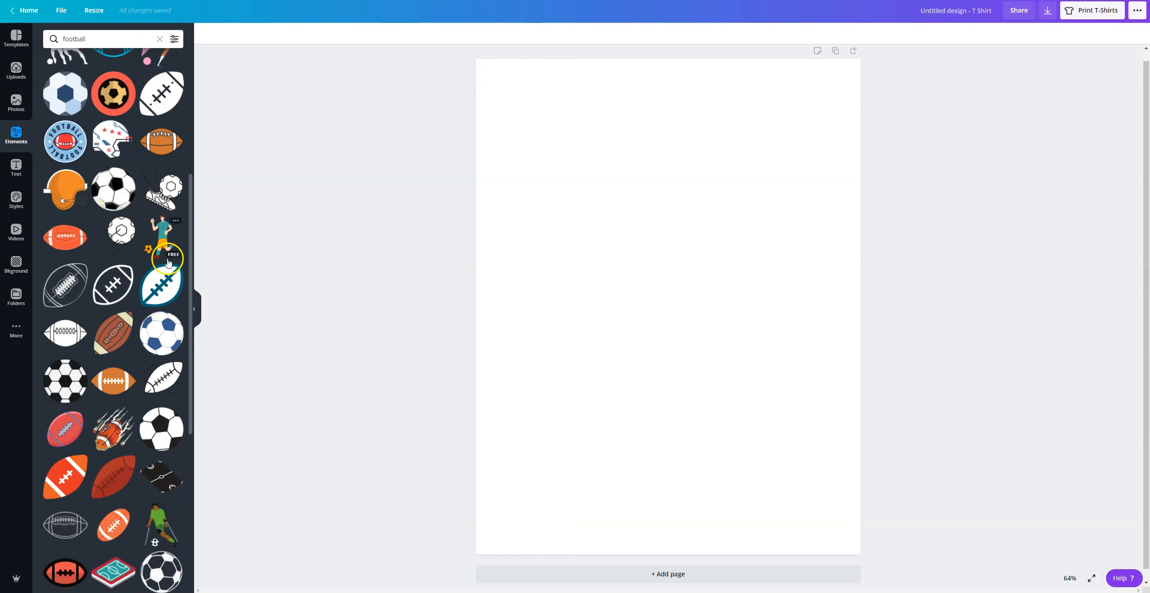
scroll(142, 248, "down", 1)
scroll(142, 247, "down", 6)
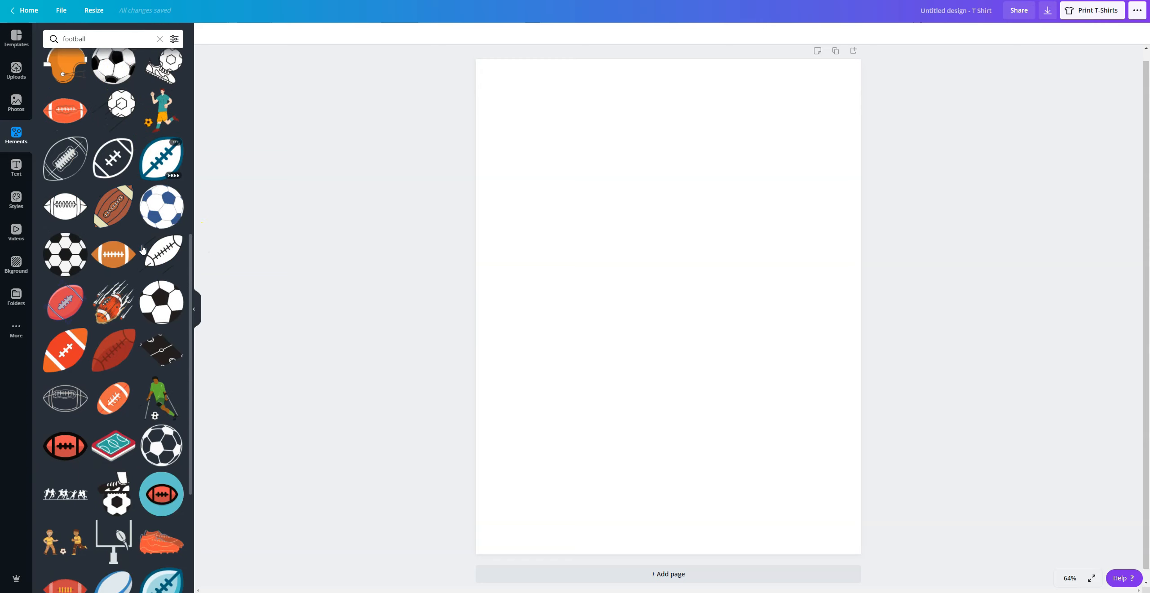
scroll(142, 247, "down", 3)
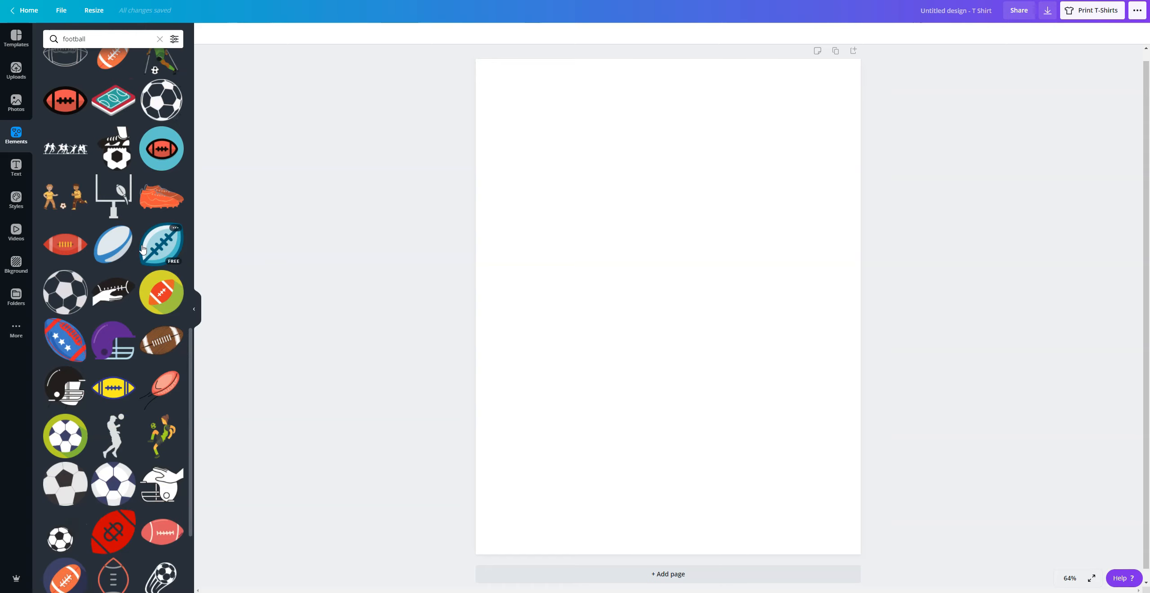
scroll(142, 248, "down", 12)
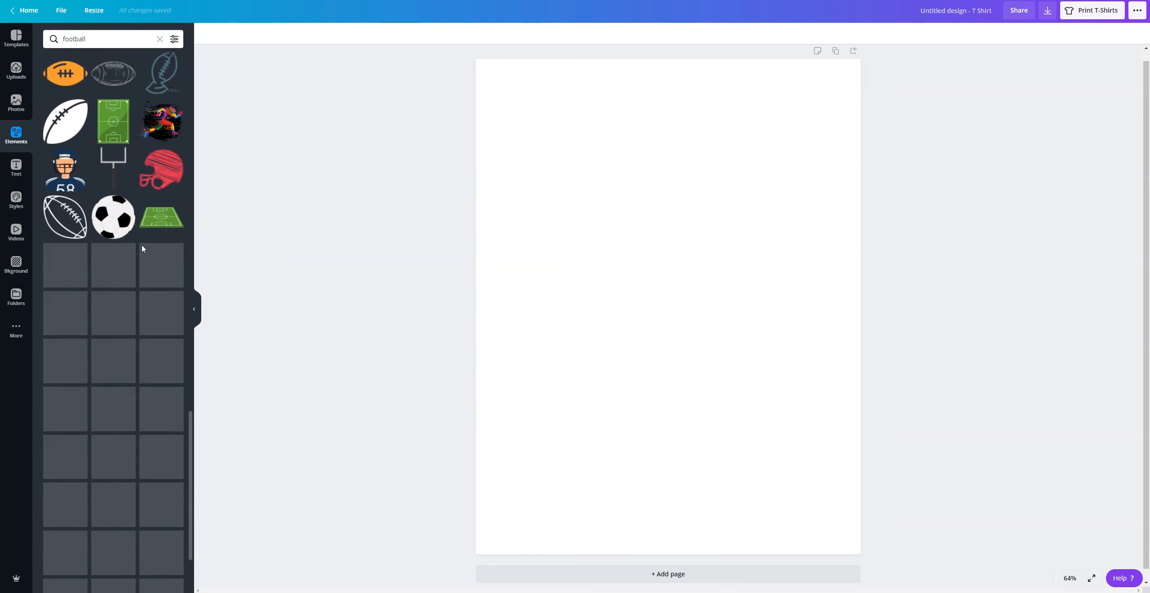
scroll(142, 249, "down", 3)
scroll(142, 247, "down", 5)
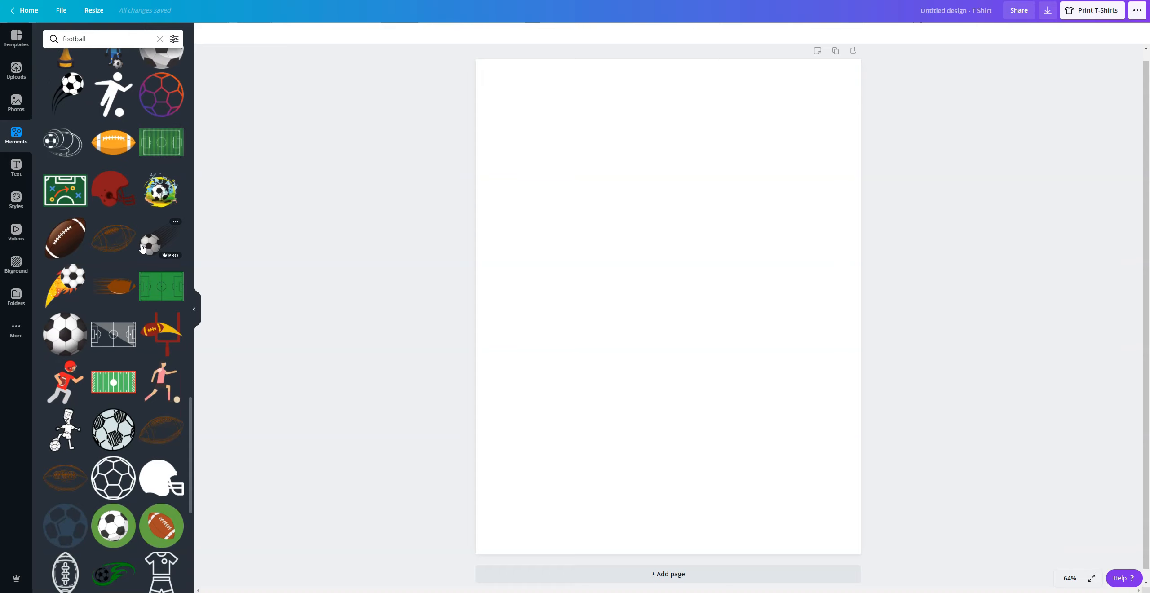
scroll(99, 301, "down", 10)
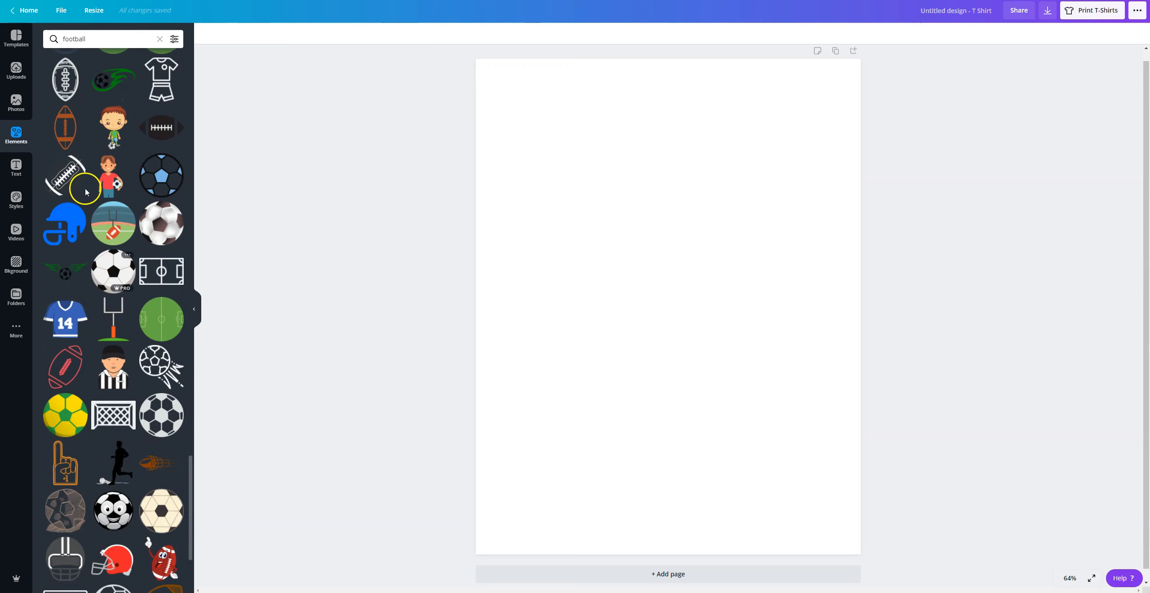
left_click(70, 181)
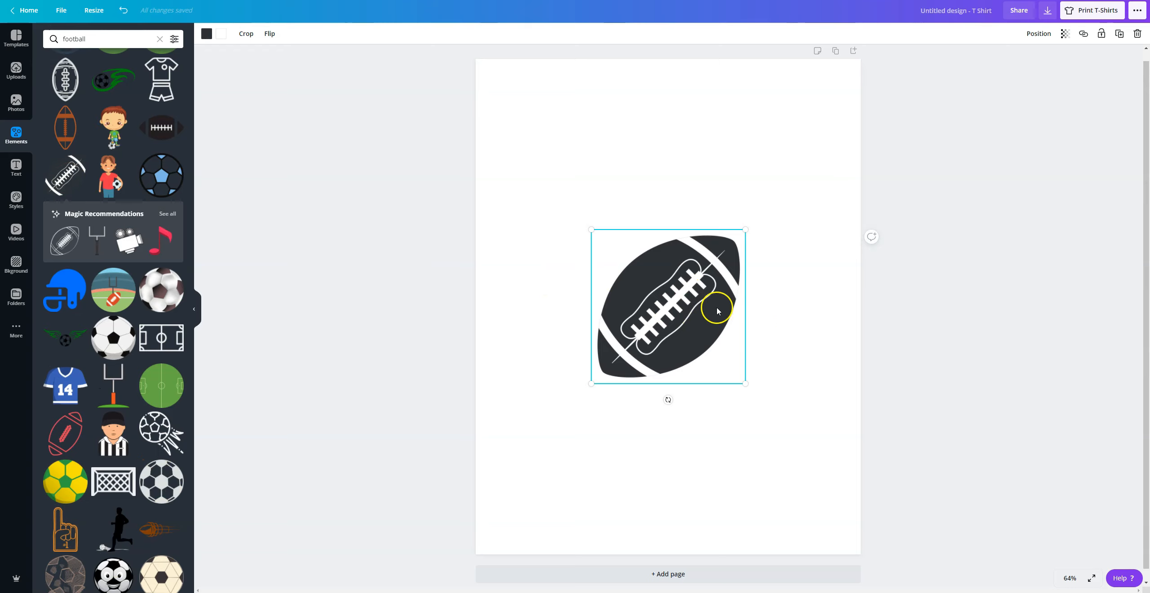
left_click_drag(662, 402, 583, 387)
left_click_drag(692, 305, 690, 173)
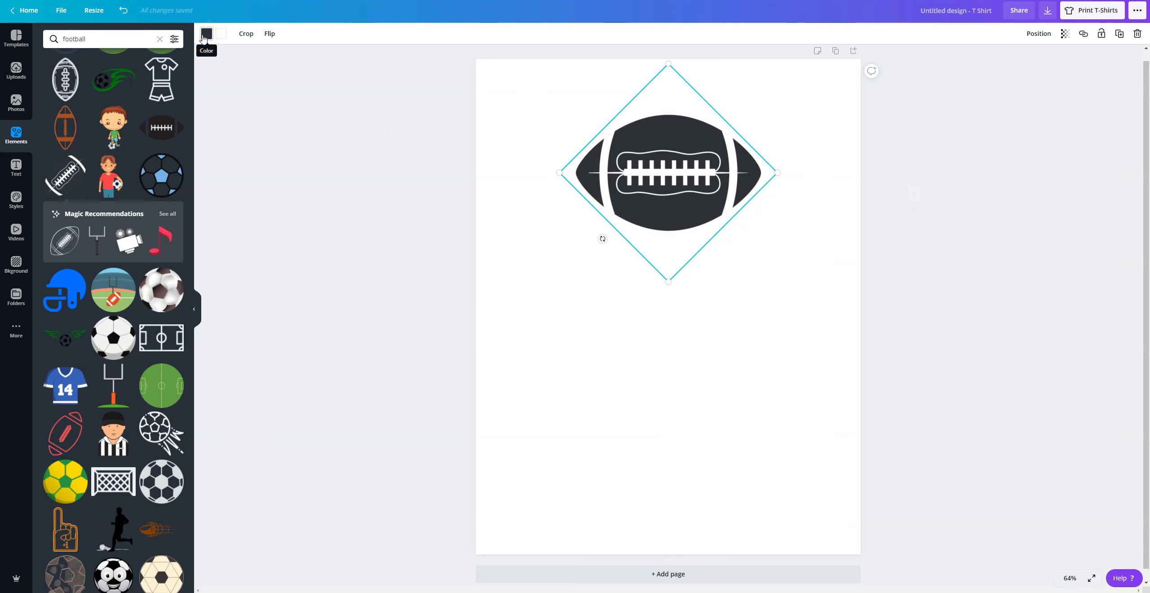
Recolor the dark parts of the football to the custom brown #A4663F
left_click(206, 35)
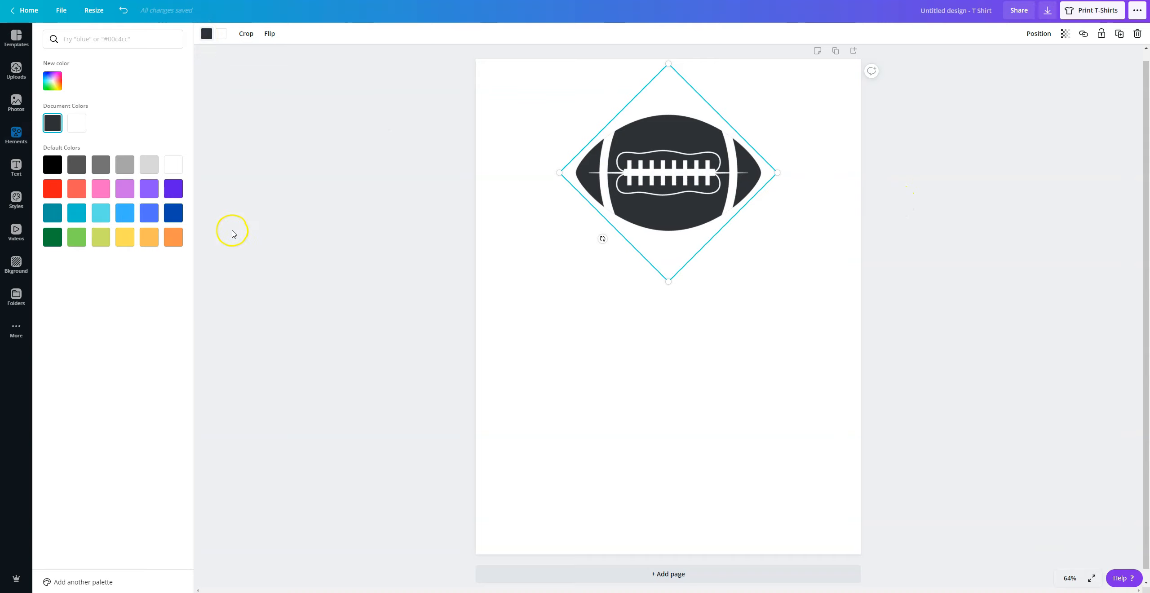
left_click(174, 241)
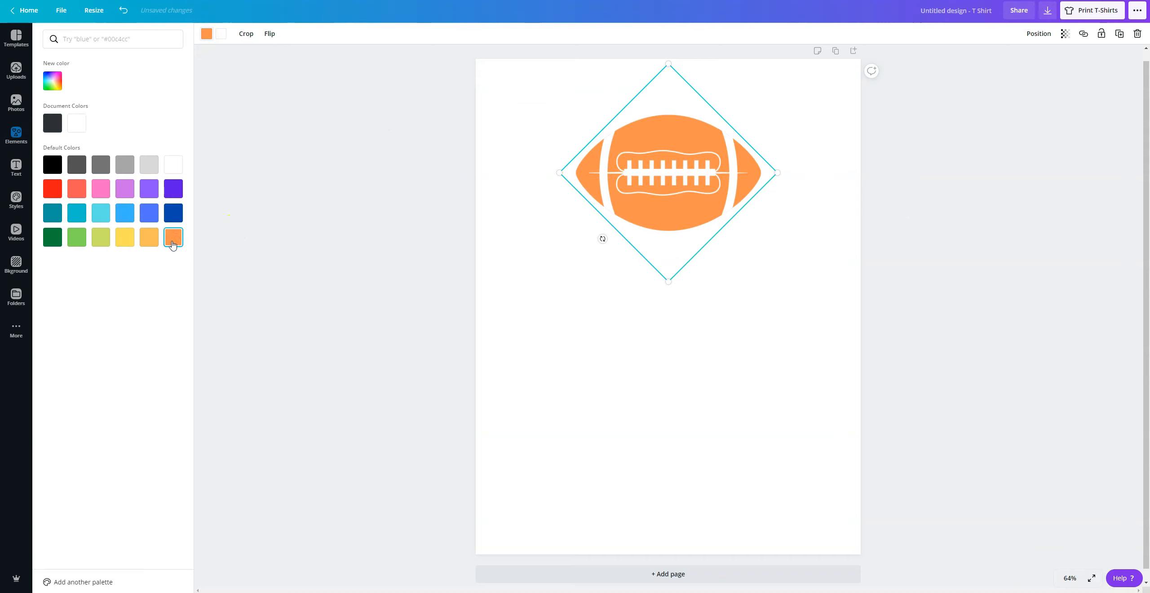
left_click(52, 81)
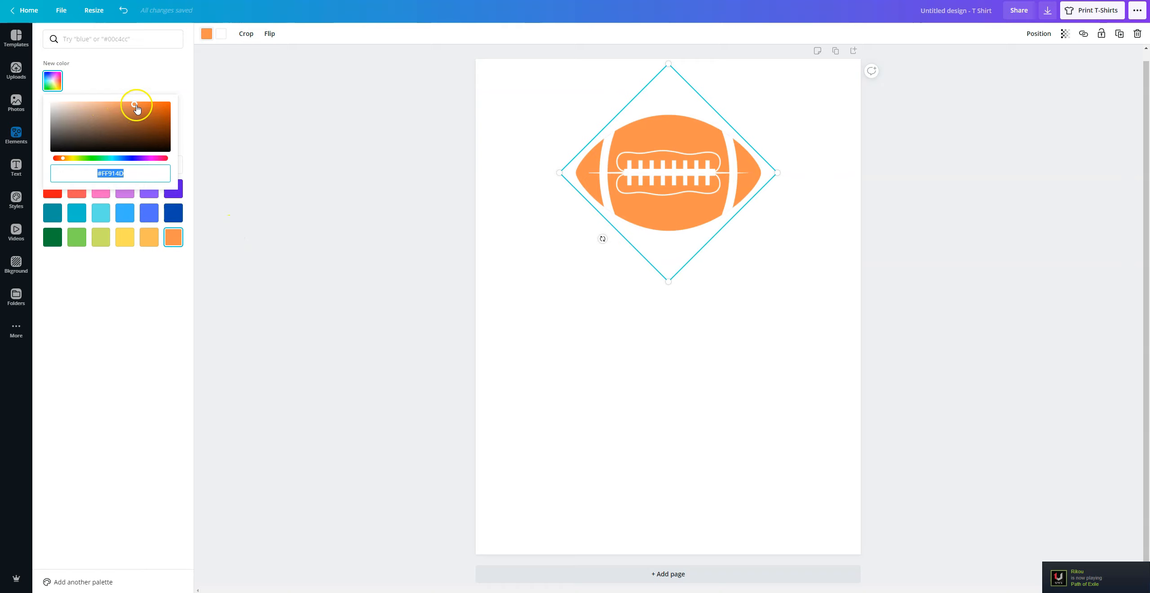
left_click_drag(134, 107, 136, 116)
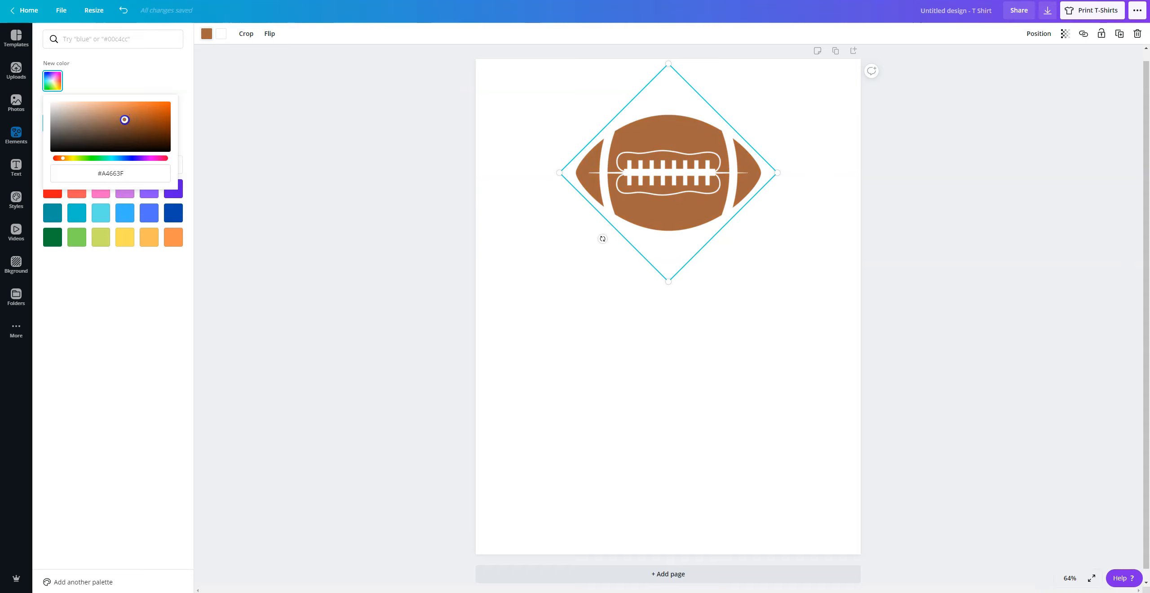
left_click(147, 70)
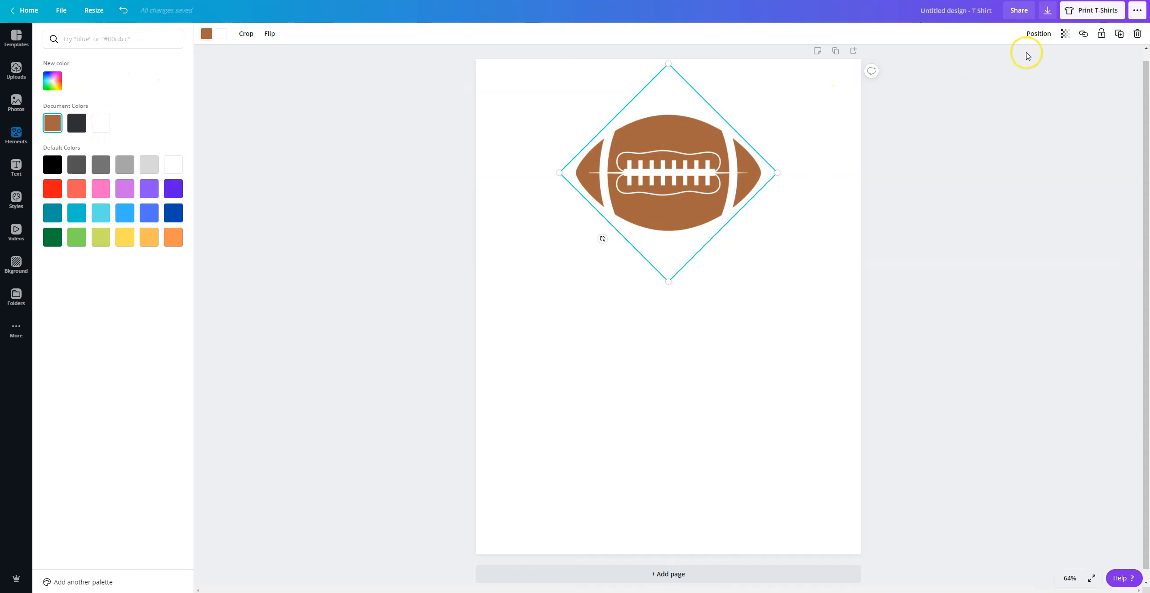
Make the football graphic partly transparent so its brown looks faded, and leave it deselected
left_click(1065, 34)
left_click_drag(1037, 62, 1017, 62)
left_click(990, 186)
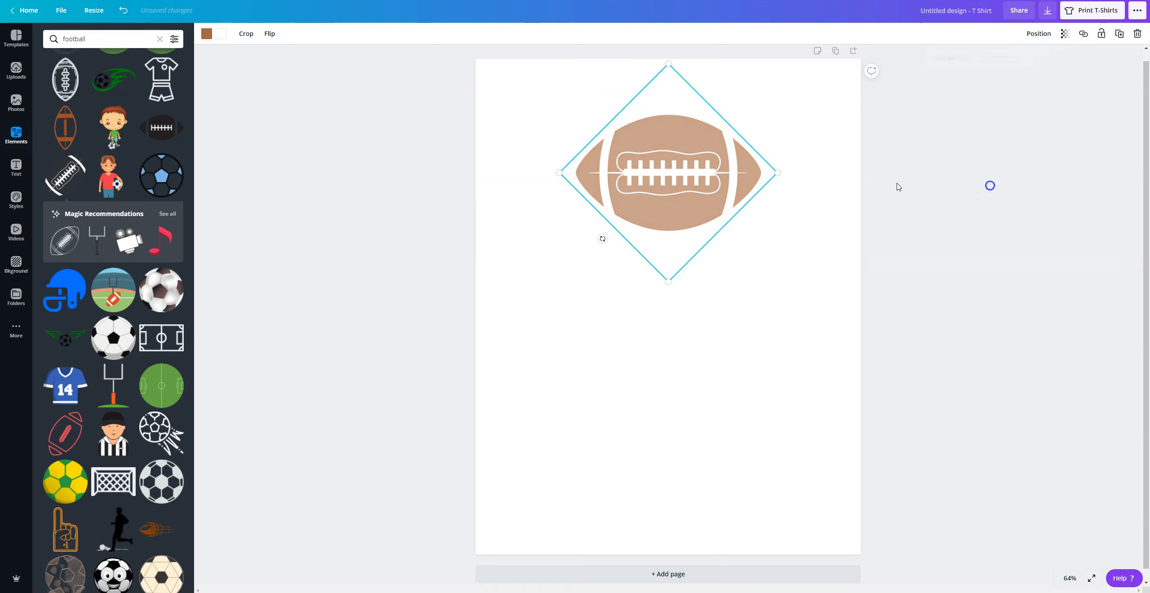
left_click(355, 196)
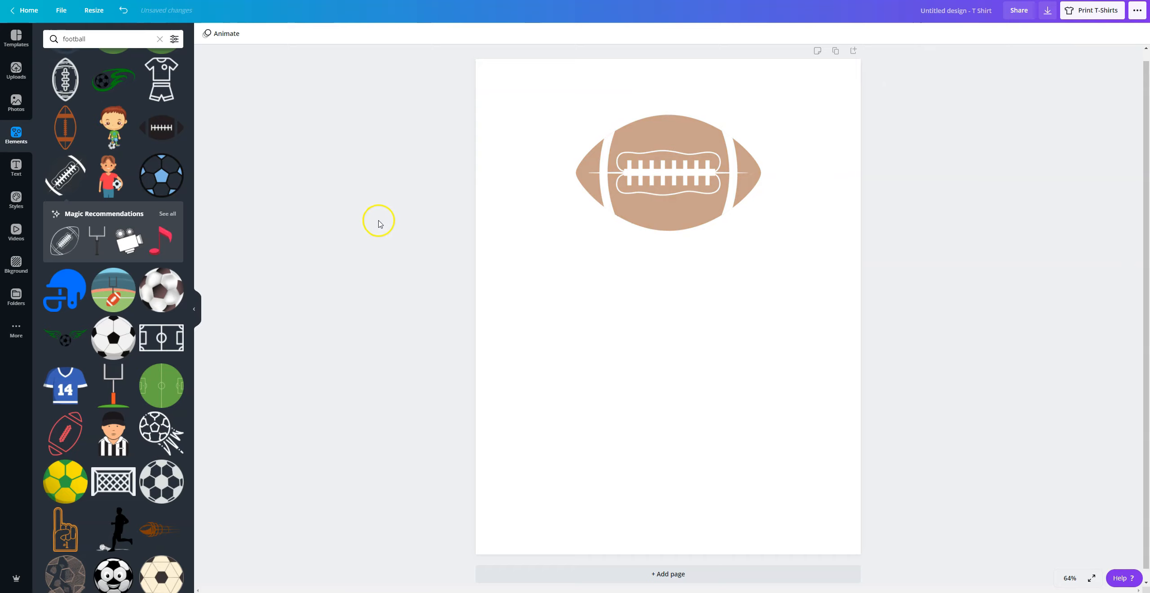
Browse the text font combinations for a lettering style that suits the football shirt
left_click(16, 170)
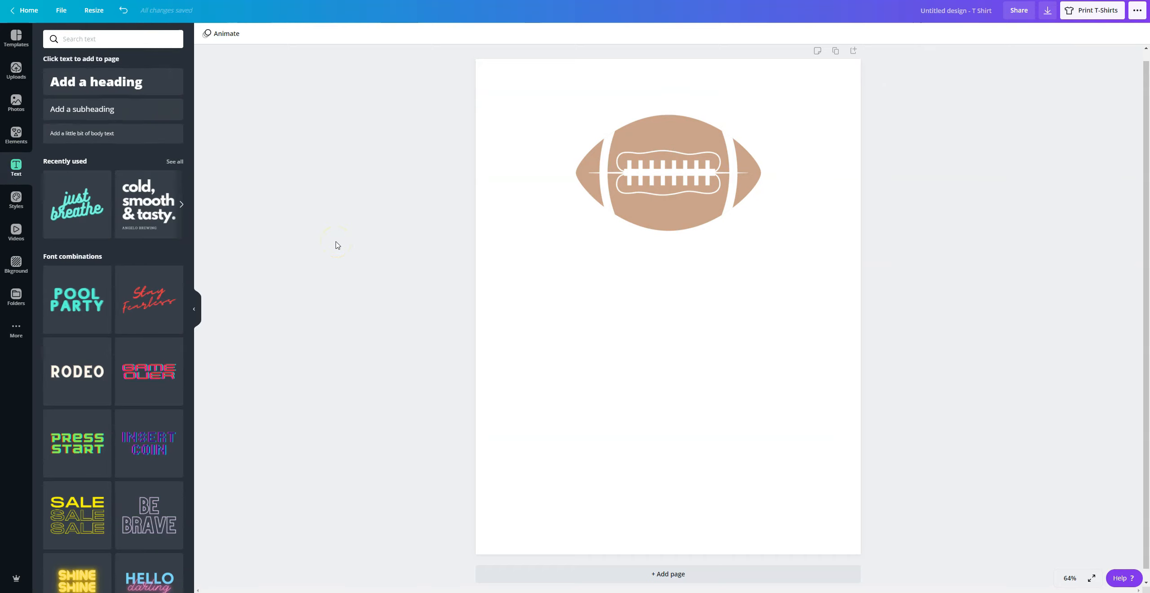
scroll(94, 215, "down", 10)
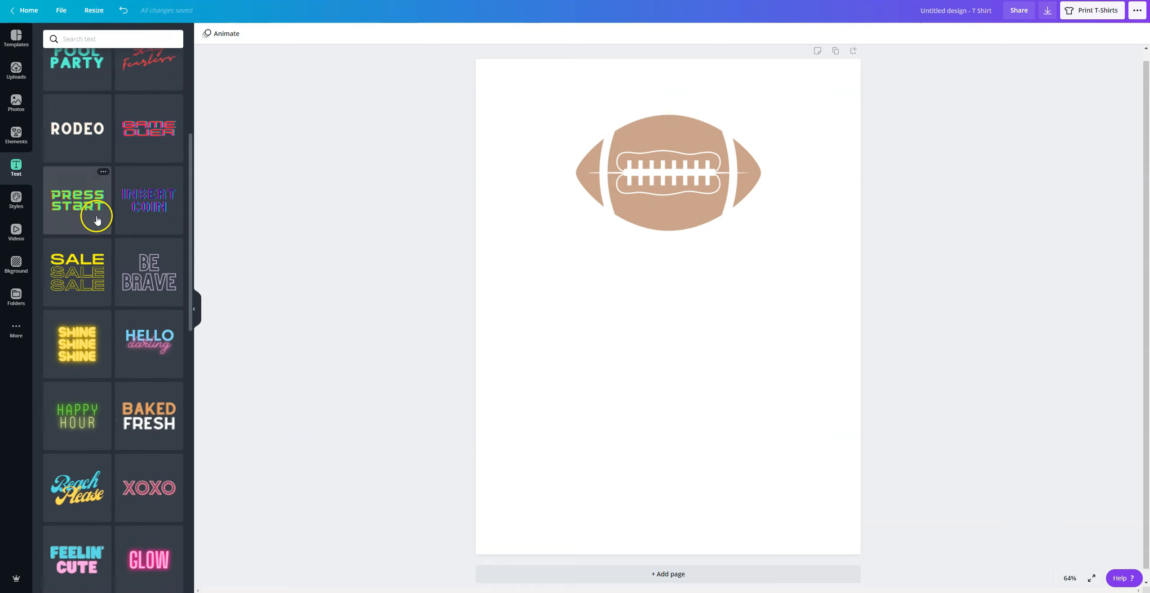
scroll(97, 219, "down", 14)
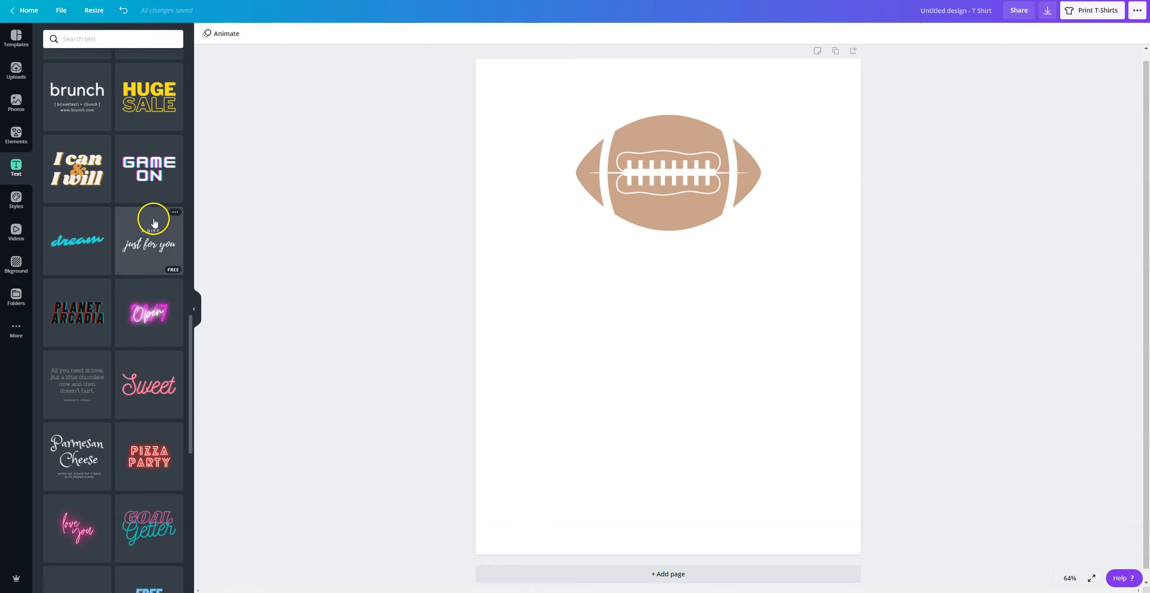
scroll(153, 225, "down", 7)
scroll(153, 223, "down", 4)
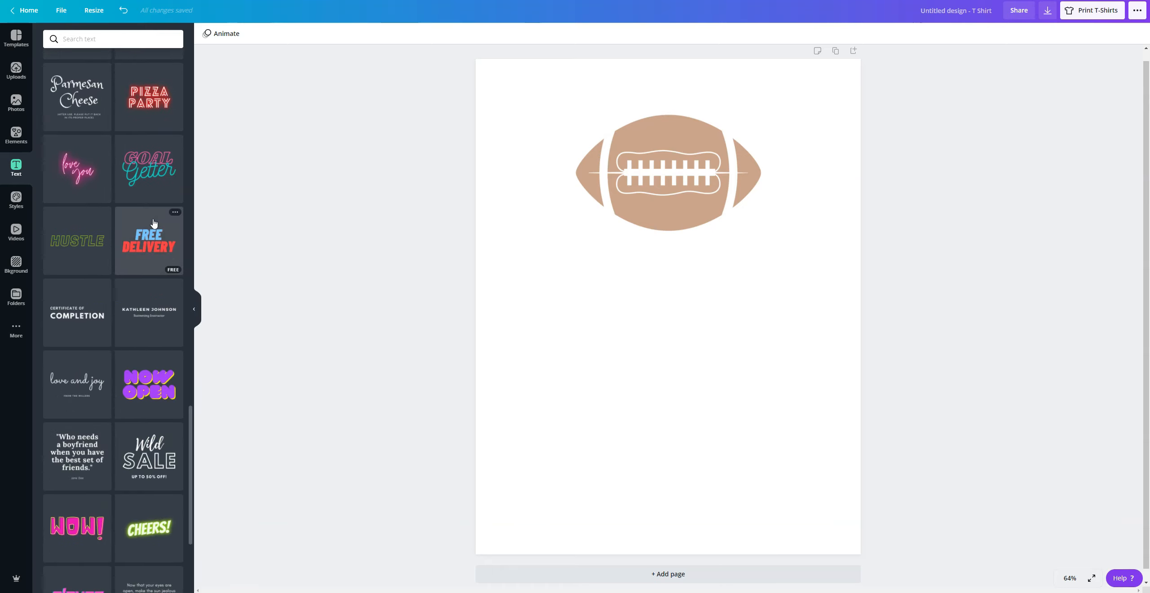
scroll(153, 224, "down", 2)
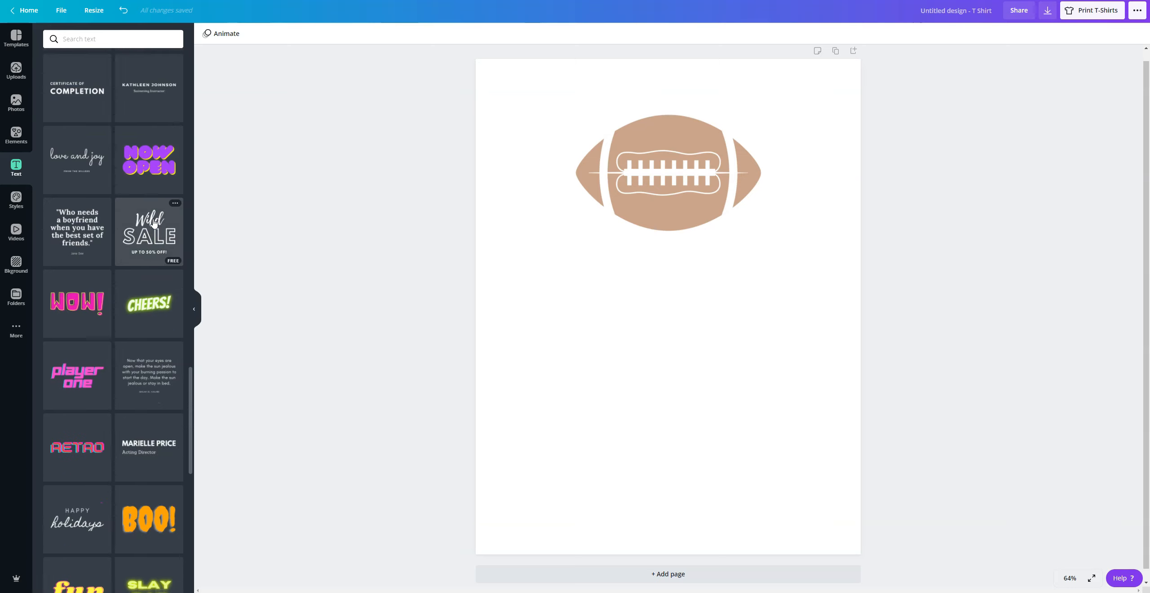
scroll(153, 224, "down", 3)
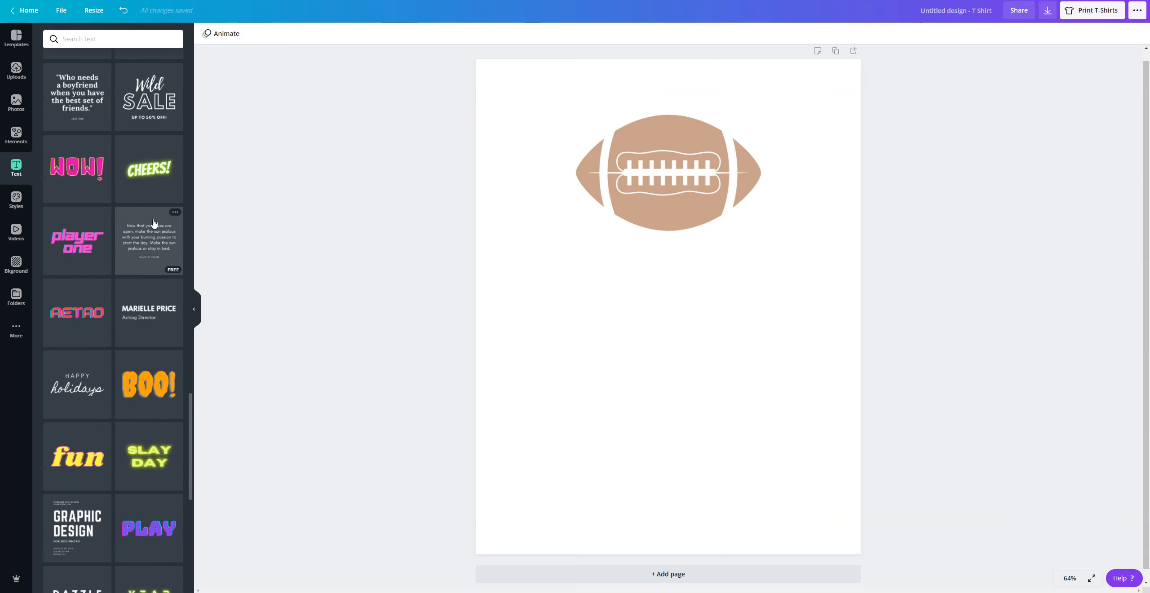
scroll(154, 223, "down", 3)
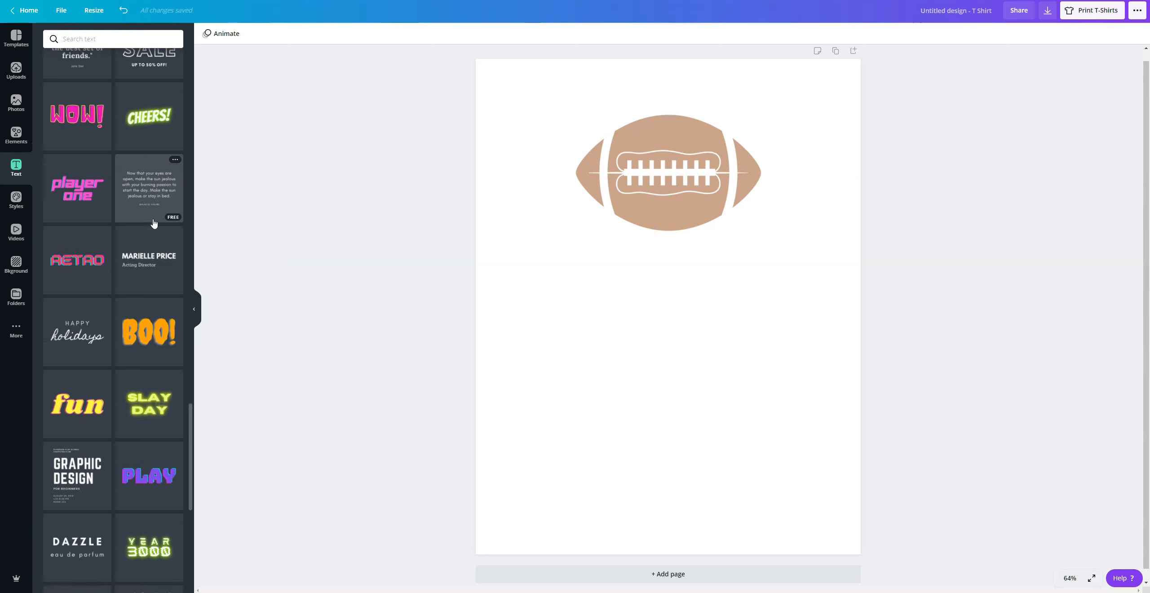
scroll(153, 223, "down", 4)
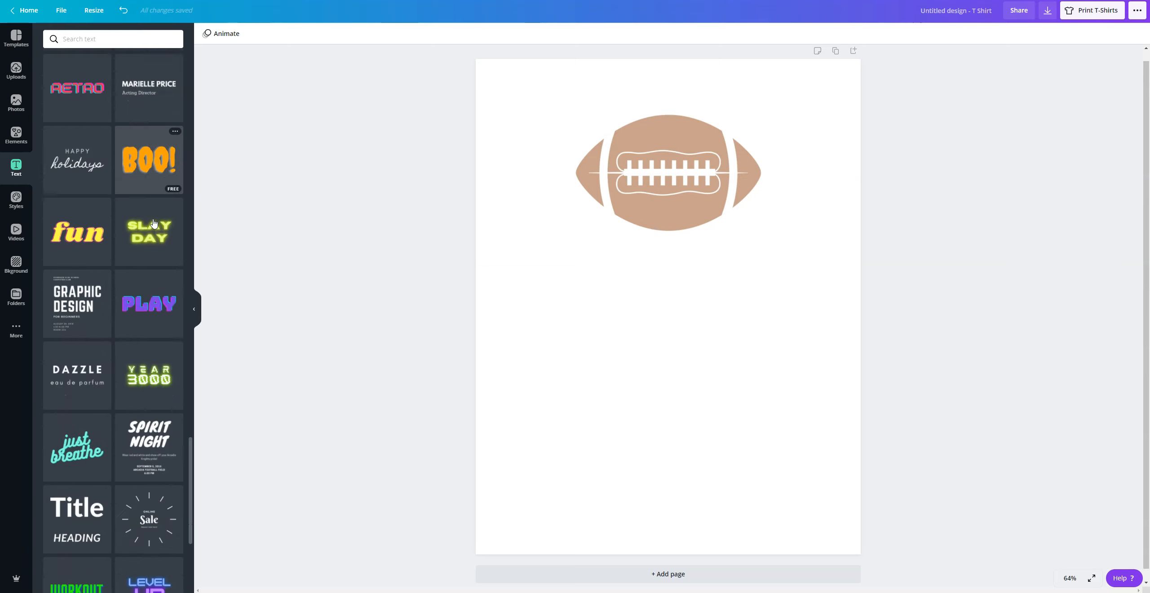
scroll(154, 223, "down", 4)
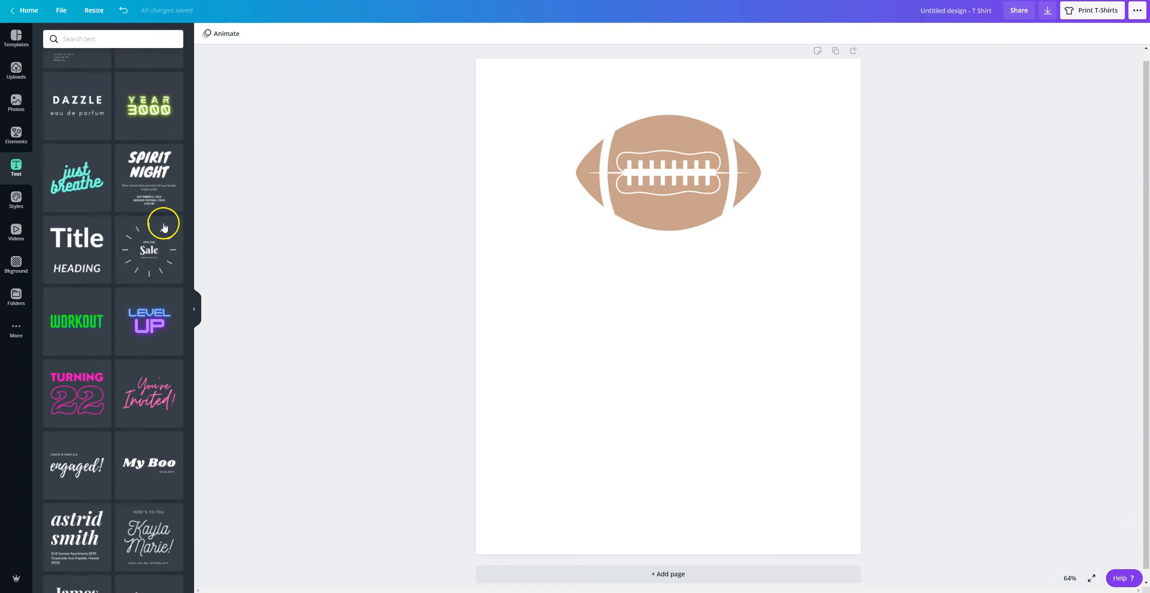
scroll(163, 227, "down", 6)
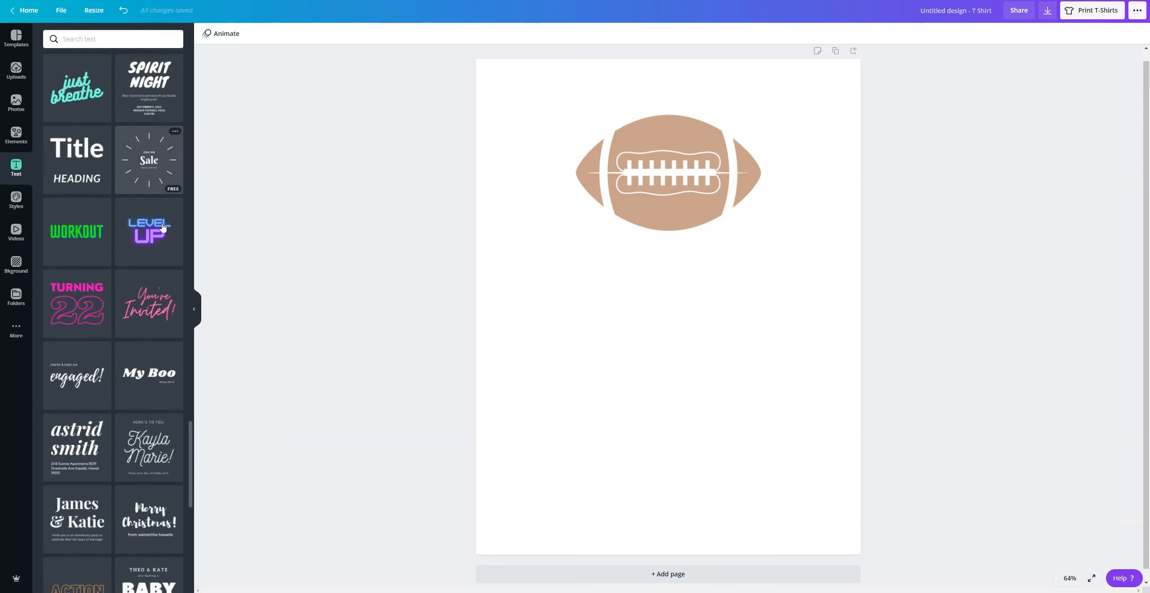
scroll(162, 228, "down", 5)
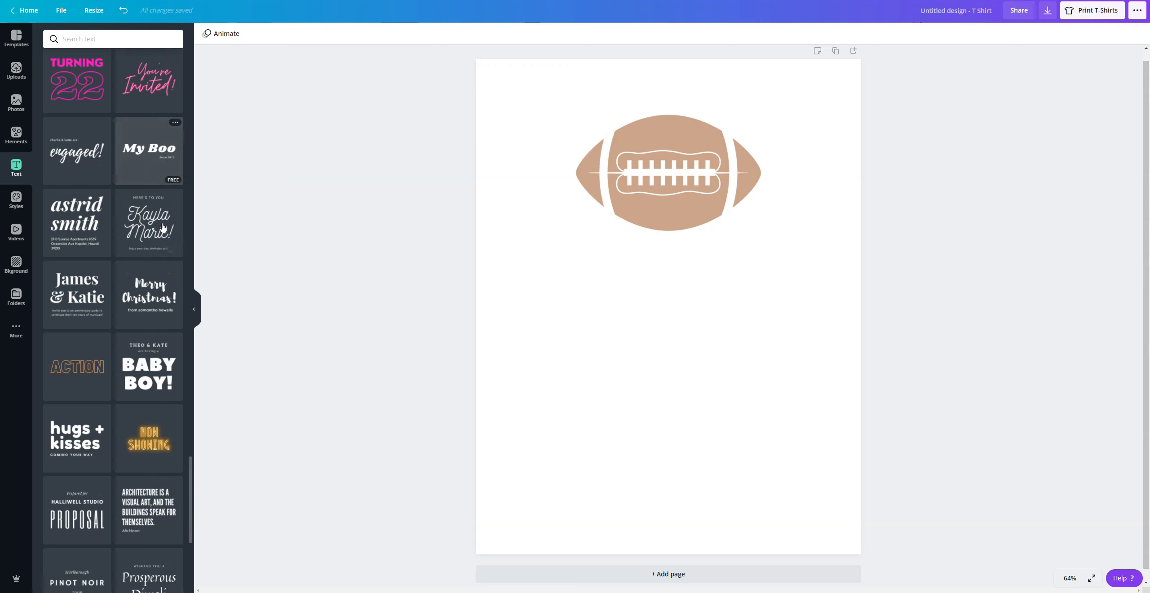
scroll(162, 228, "down", 9)
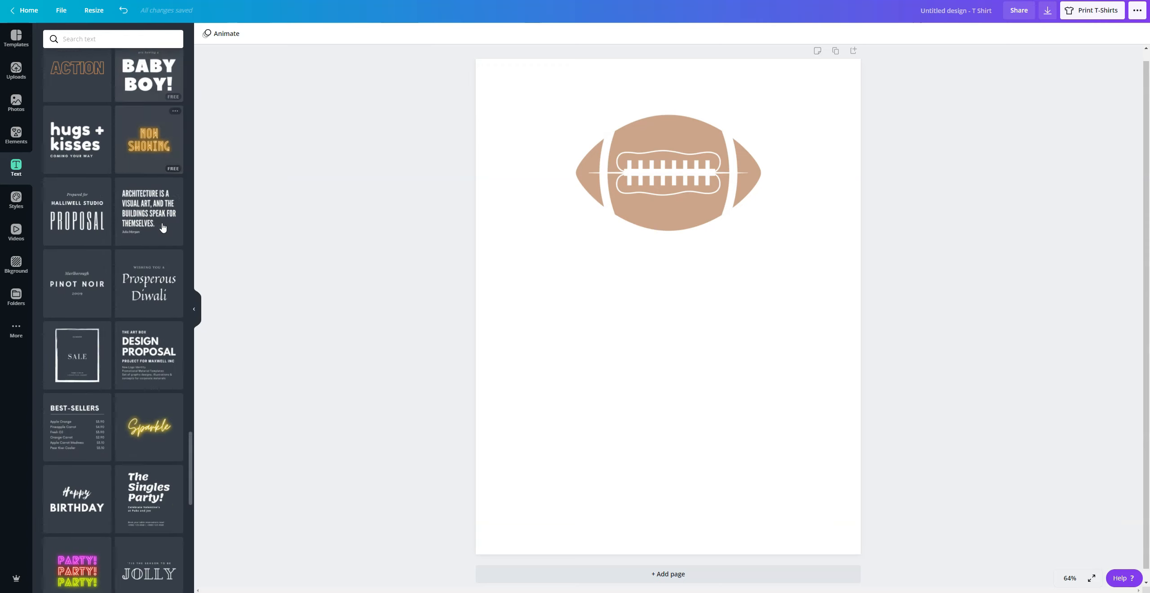
scroll(163, 228, "down", 2)
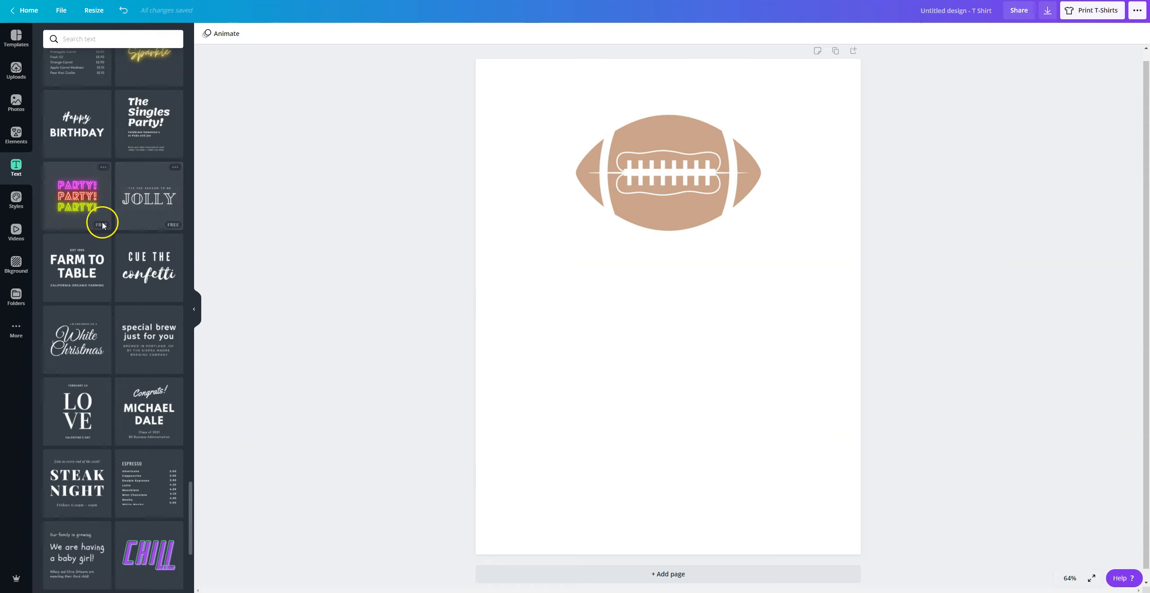
scroll(103, 224, "down", 2)
scroll(118, 224, "down", 3)
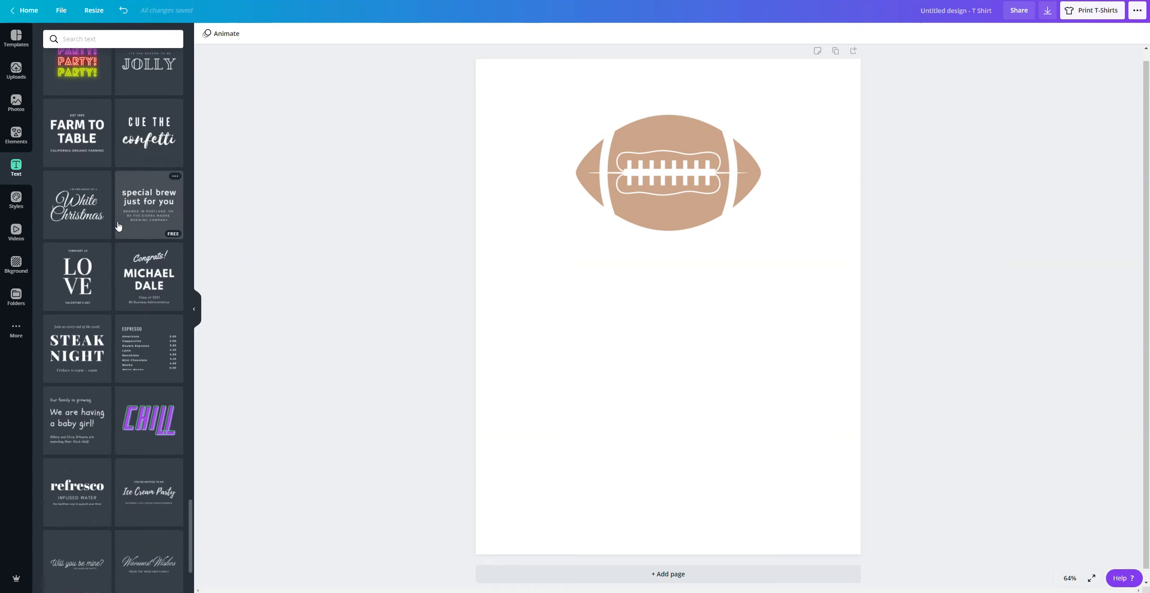
scroll(118, 225, "down", 2)
scroll(118, 225, "down", 4)
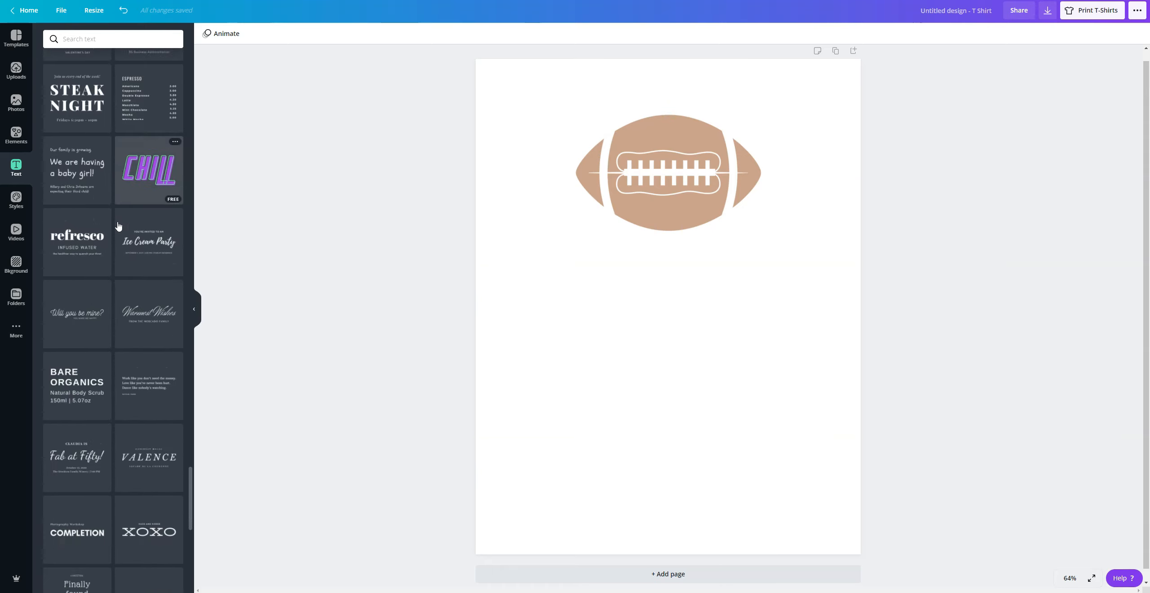
scroll(118, 225, "down", 7)
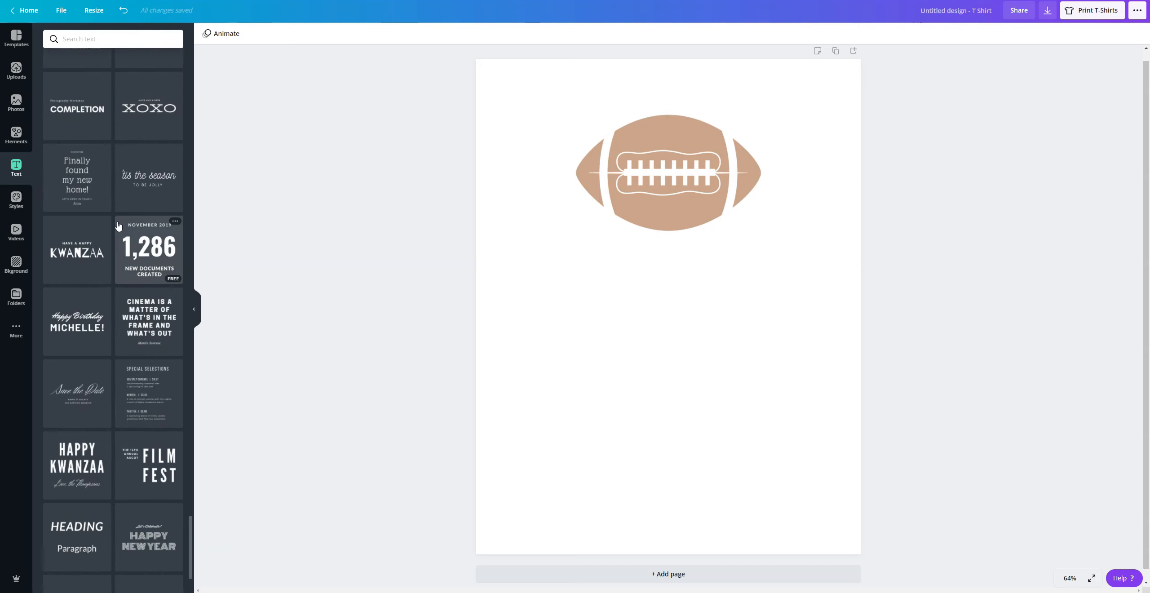
scroll(117, 224, "down", 7)
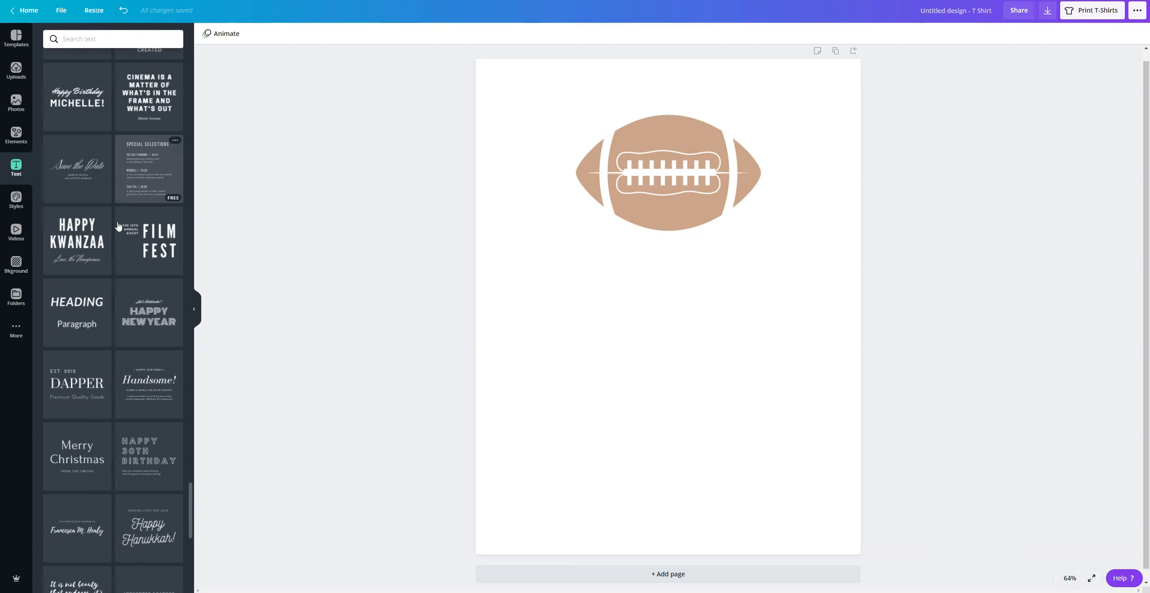
scroll(117, 225, "down", 8)
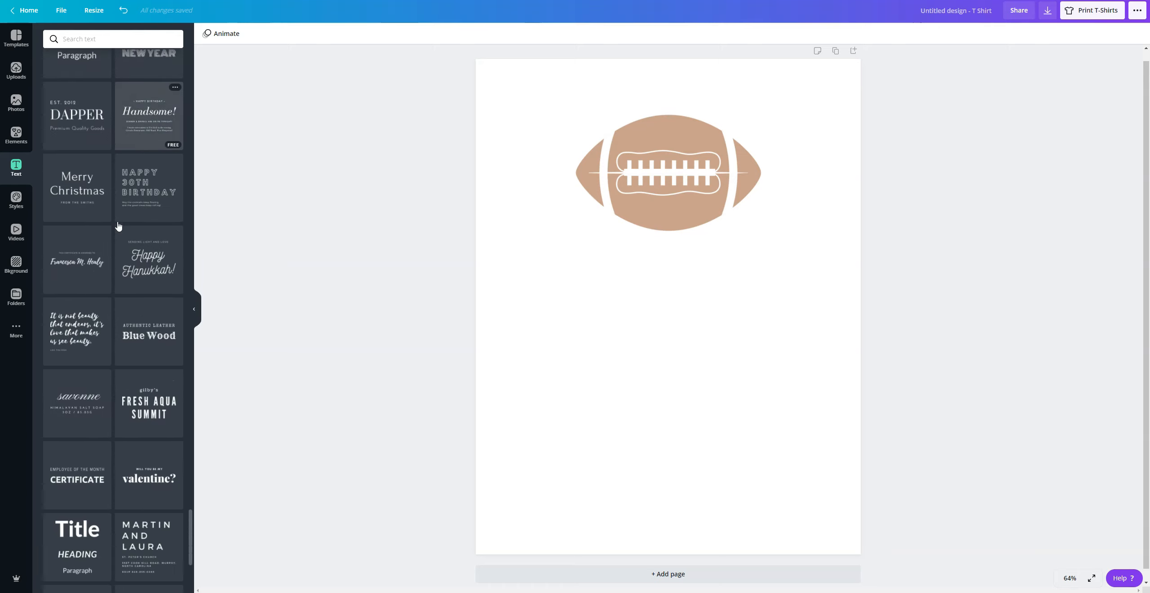
scroll(118, 225, "down", 9)
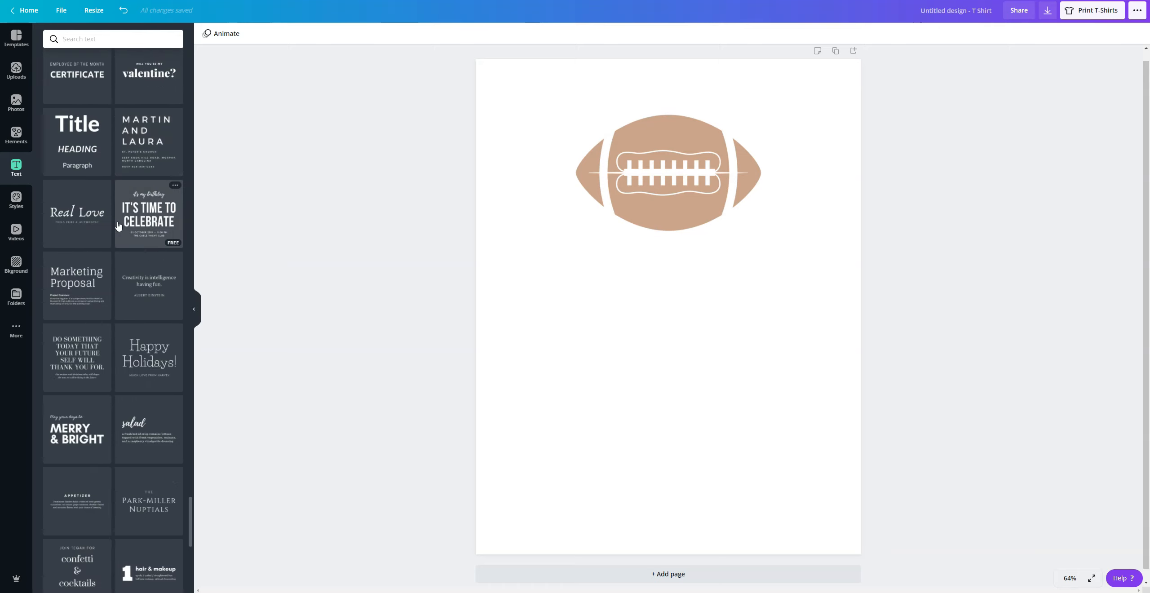
scroll(118, 225, "down", 1)
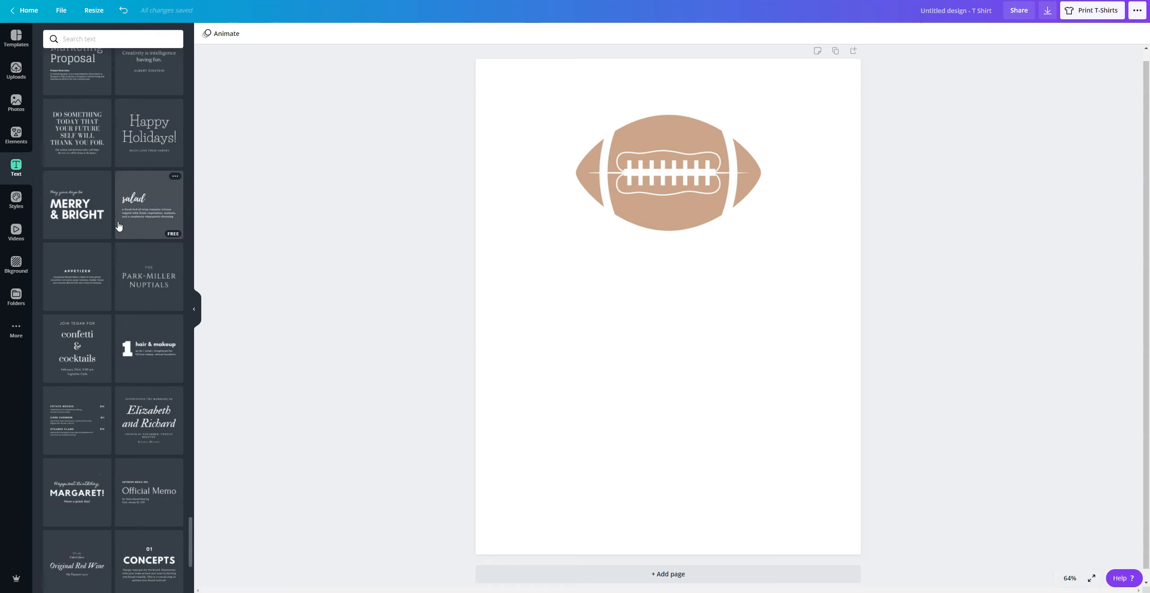
scroll(118, 225, "down", 2)
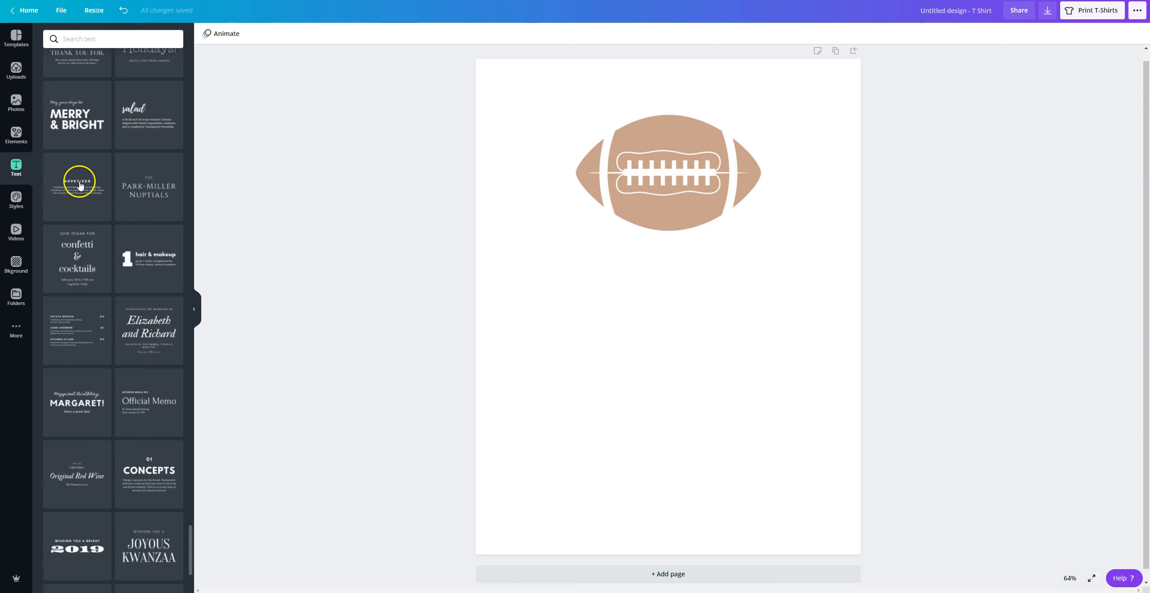
scroll(127, 196, "down", 4)
scroll(127, 196, "down", 3)
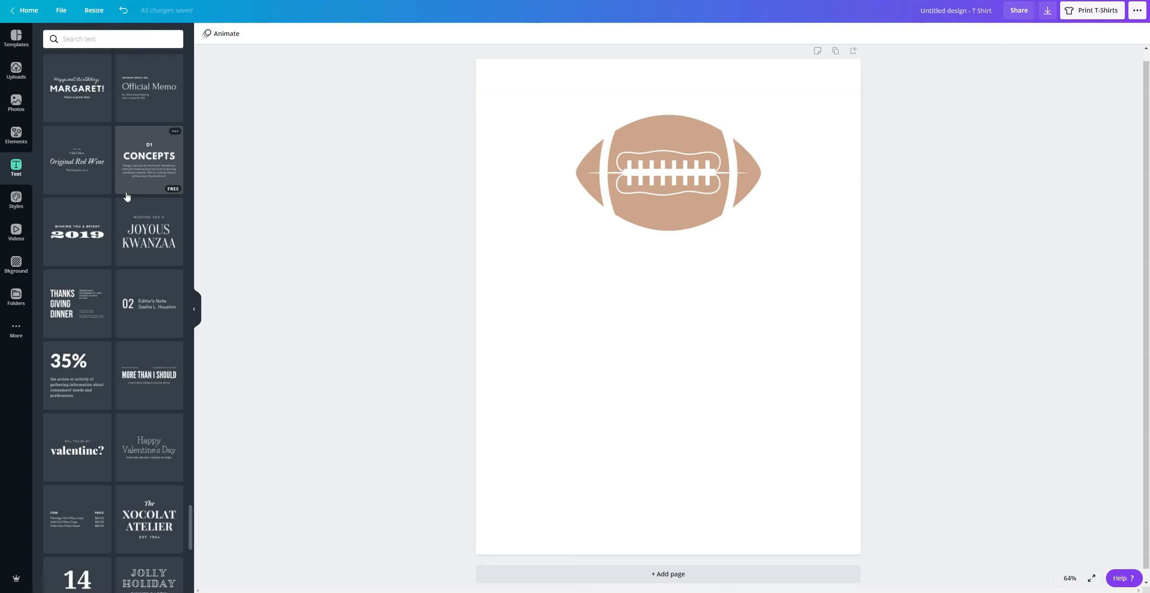
scroll(127, 196, "down", 1)
scroll(126, 196, "down", 7)
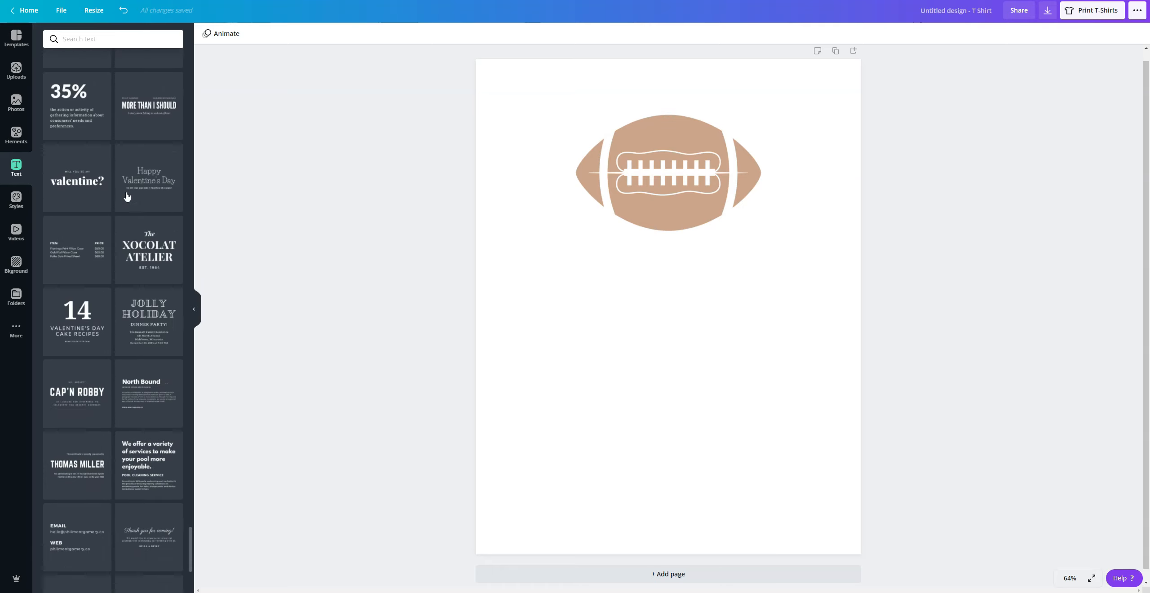
scroll(127, 196, "down", 3)
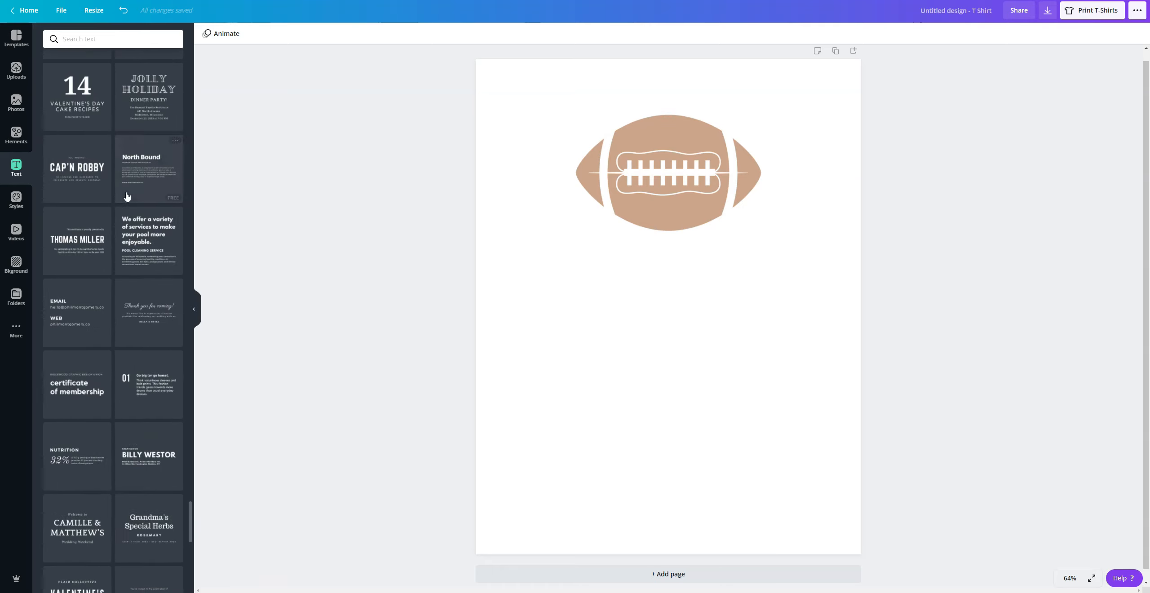
scroll(126, 196, "down", 7)
scroll(127, 196, "down", 4)
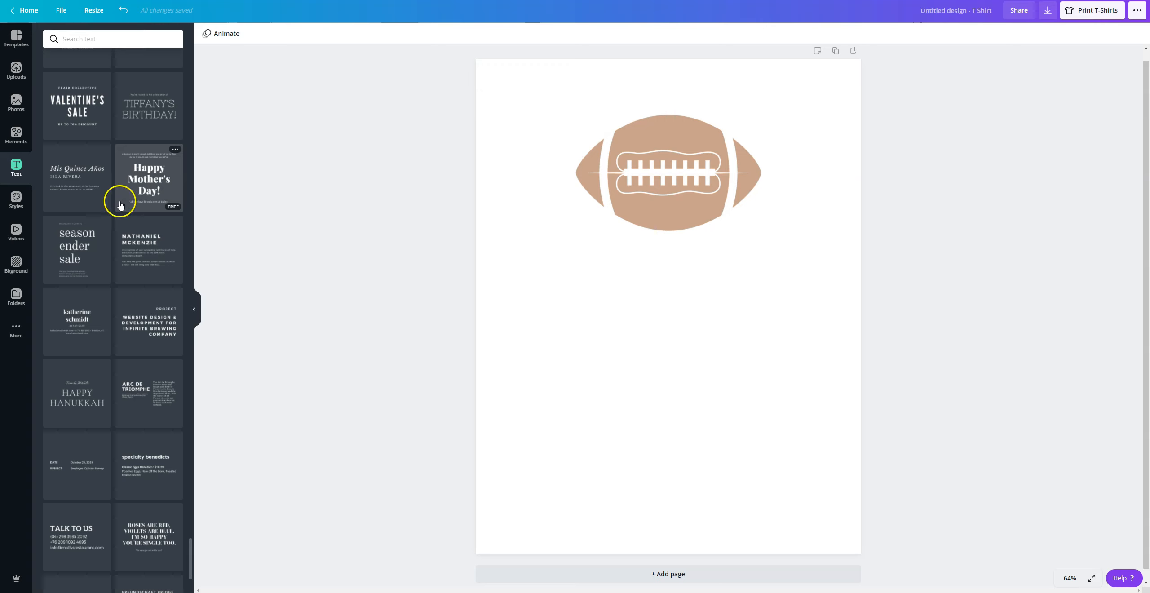
Add the "season ender sale" font combination to the page and delete its small description paragraph
left_click(60, 254)
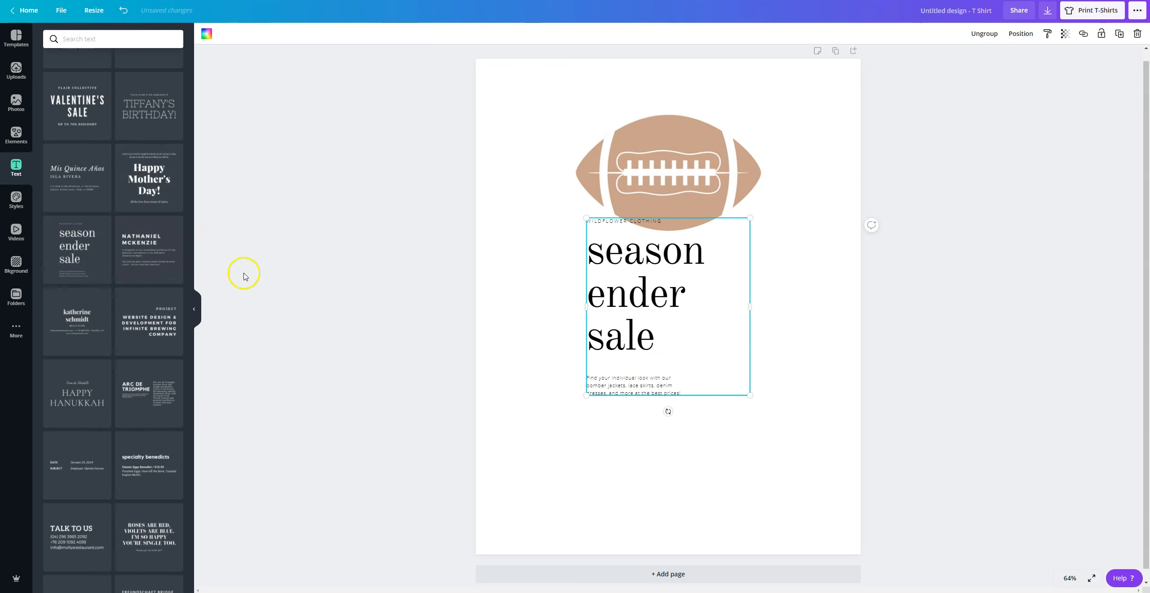
left_click(602, 381)
triple_click(631, 385)
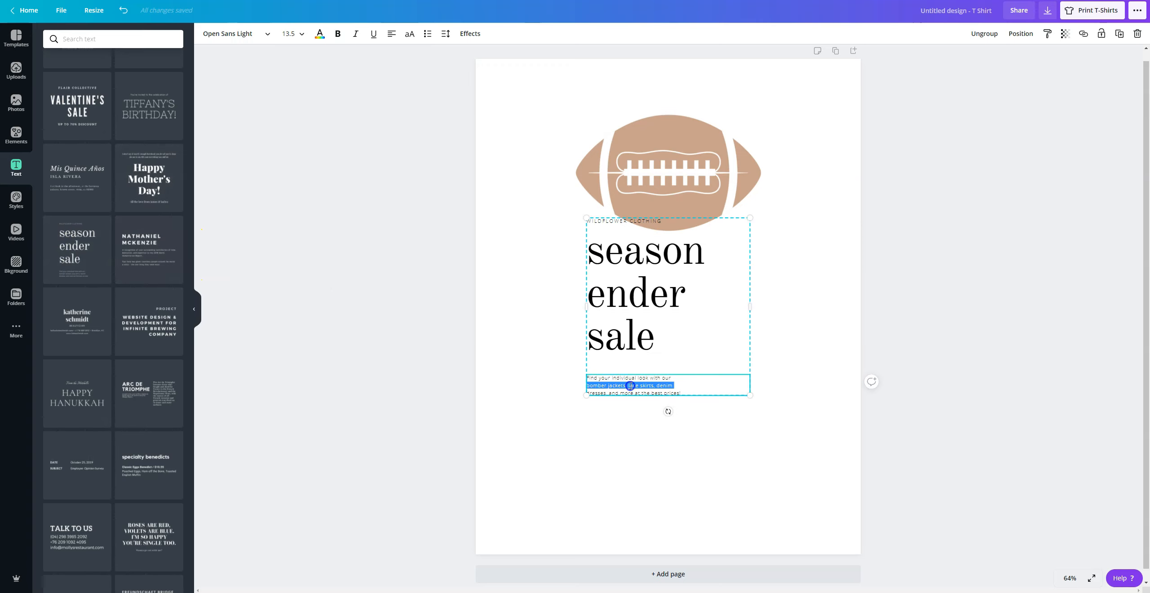
left_click(688, 391)
key("BackSpace")
key("BackSpace")
key("BackSpace")
key("BackSpace")
key("BackSpace")
key("BackSpace")
key("BackSpace")
key("BackSpace")
key("BackSpace")
key("BackSpace")
key("BackSpace")
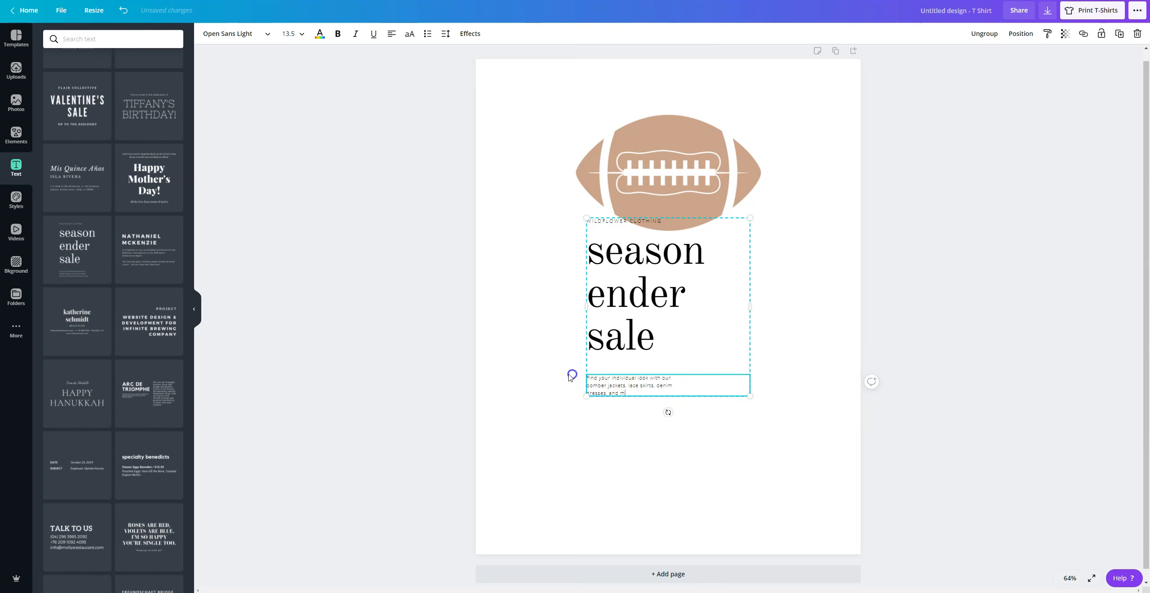
left_click_drag(583, 375, 586, 380)
key("BackSpace")
Delete the small "Wildflower Clothing" line above the headline
left_click(640, 222)
left_click(668, 223)
left_click_drag(667, 221, 592, 221)
key("BackSpace")
Replace the "season ender sale" headline with "tailgate turkey touchdowns"
left_click(629, 272)
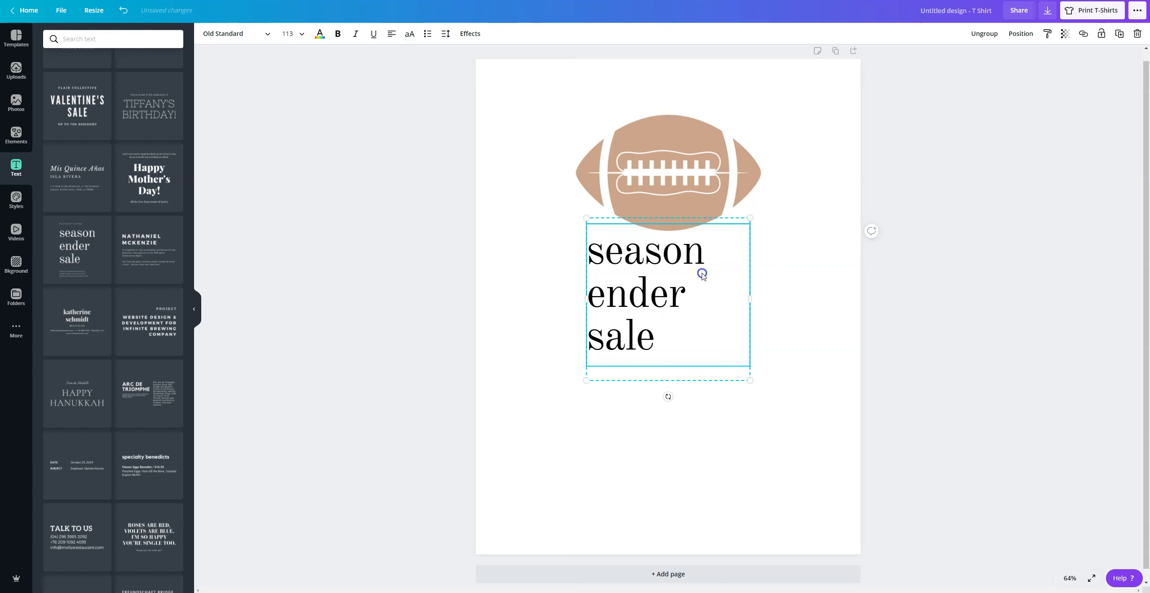
double_click(692, 260)
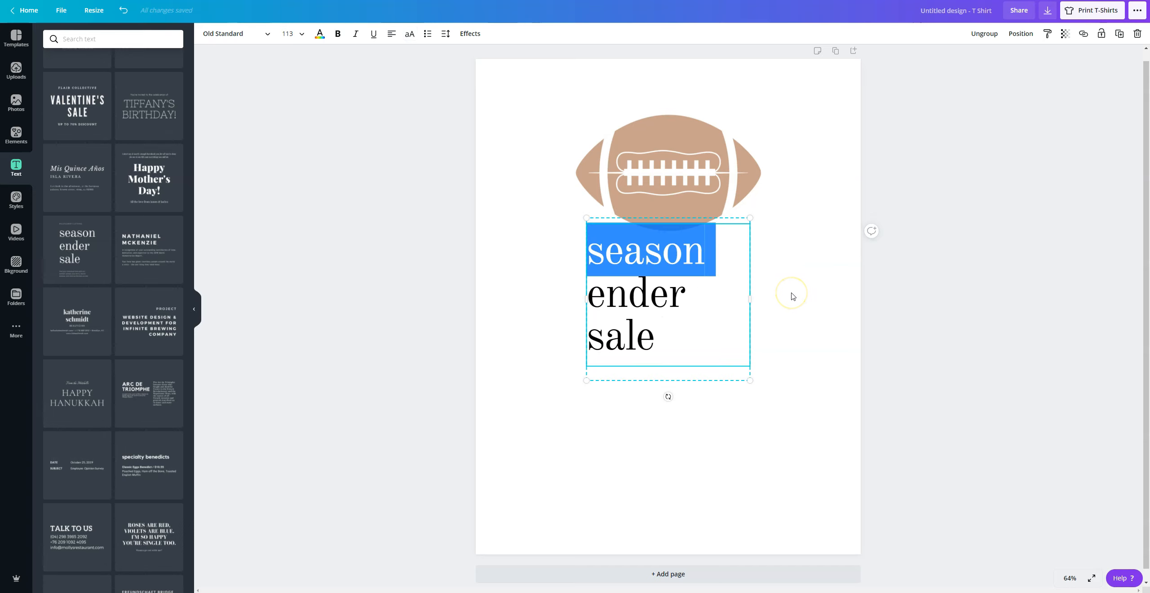
type("tailgate")
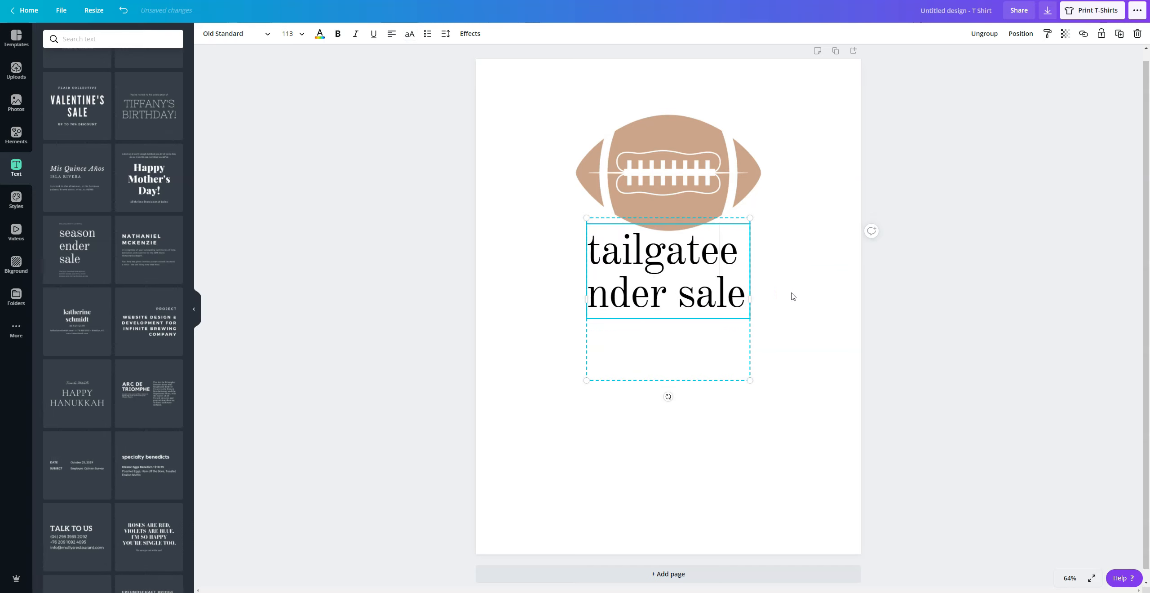
key("Delete")
key("Delete")
key("Delete")
key("Delete")
key("Delete")
key("Delete")
key("Delete")
key("Delete")
key("Delete")
key("Delete")
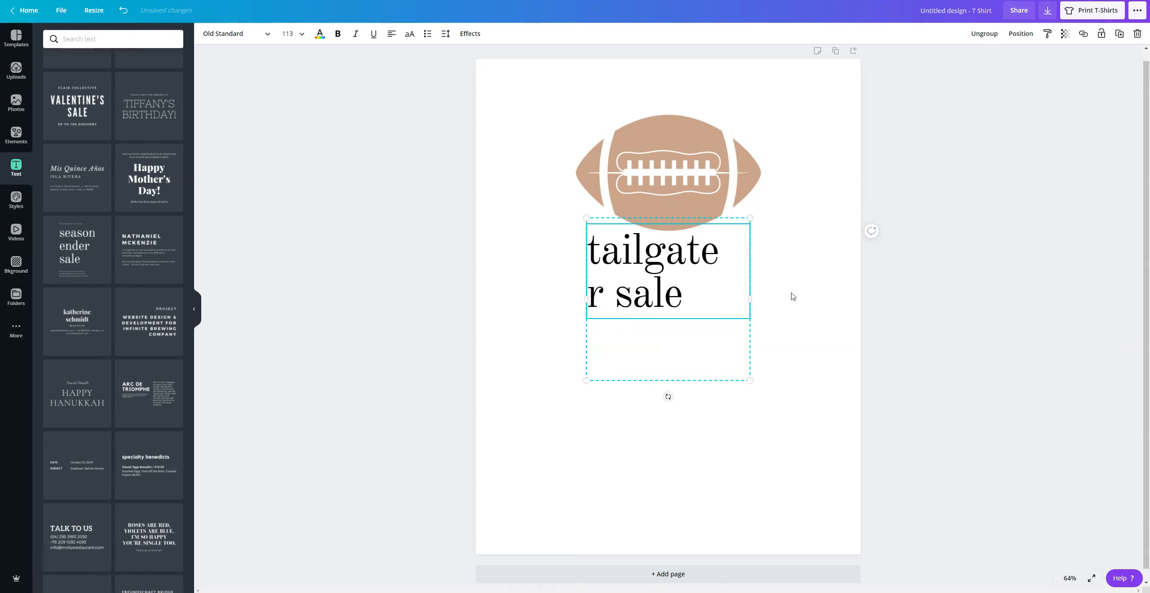
type("turkey ")
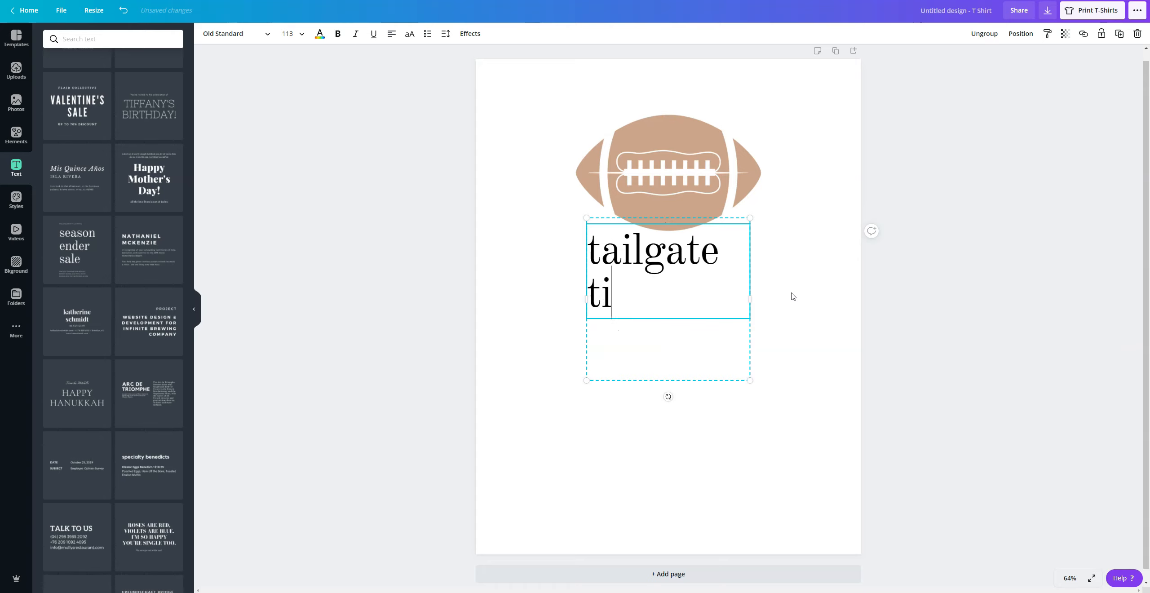
type("touchdowns")
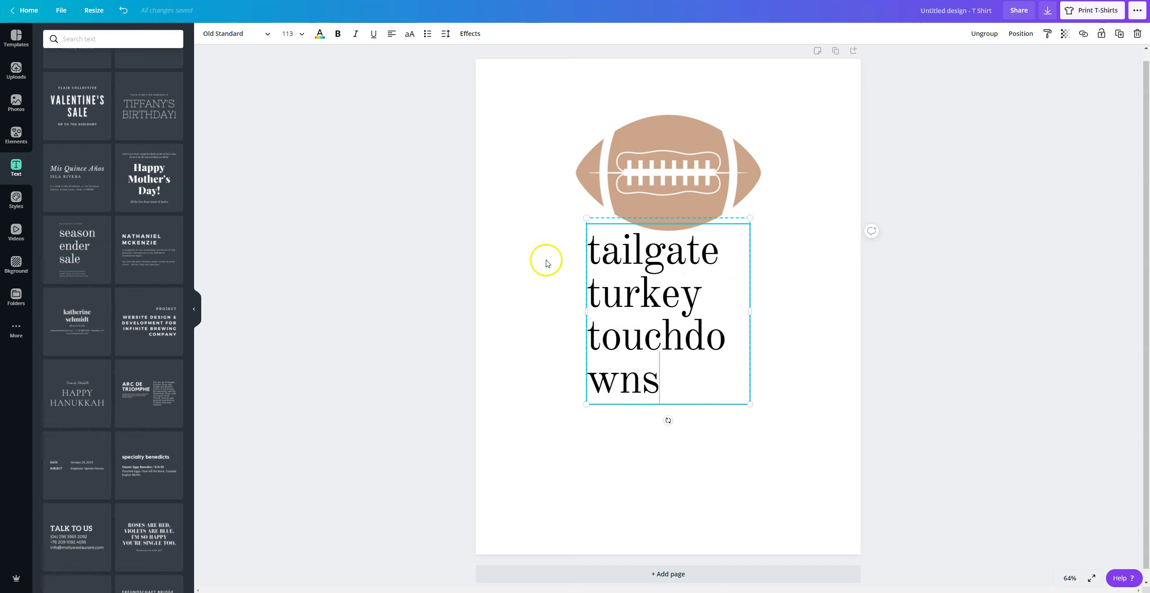
Widen the headline text box so "touchdowns" fits on one line and add a period after each of the three words
left_click_drag(580, 312, 524, 317)
left_click(687, 253)
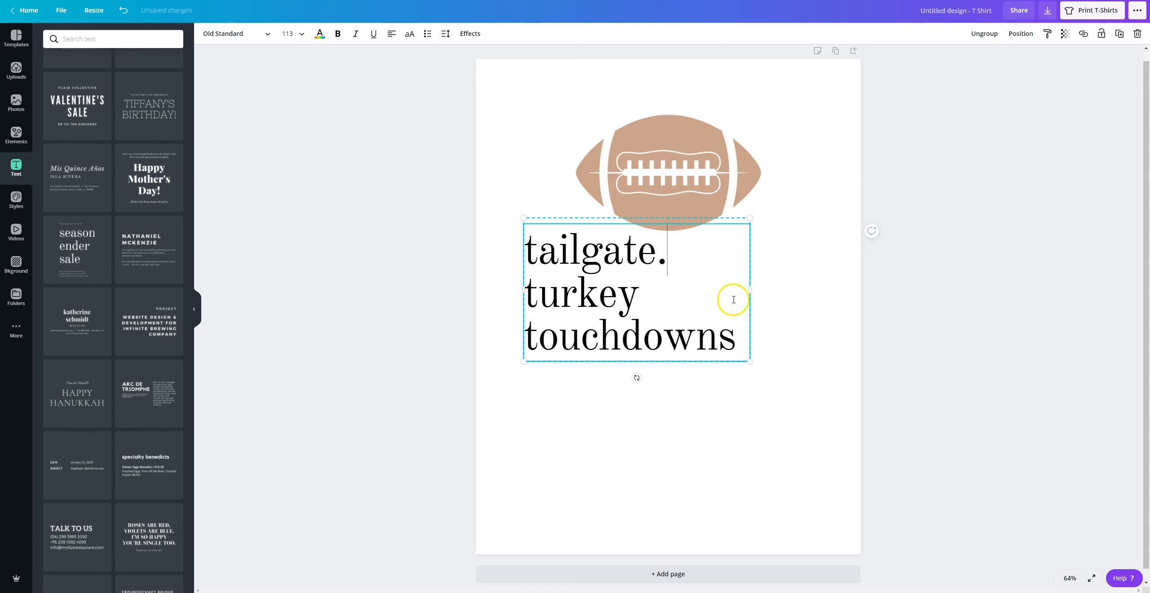
left_click(739, 334)
type(".")
key("Return")
type(".")
key("BackSpace")
key("BackSpace")
left_click(815, 297)
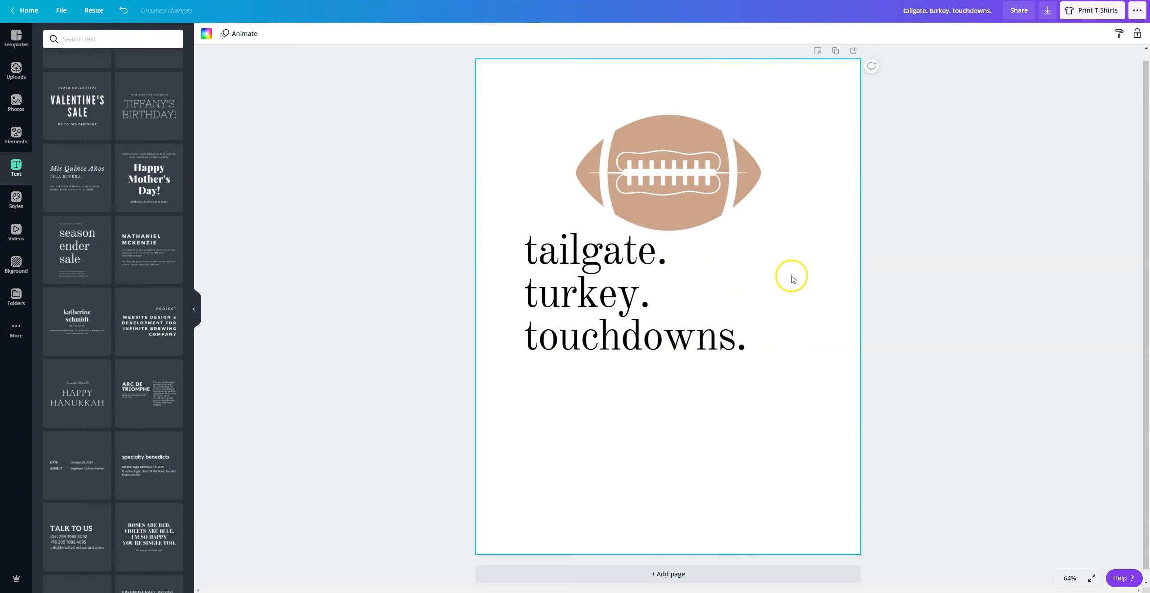
Move the text clear below the football and shift the football so the left edges of both line up
left_click(668, 215)
left_click_drag(587, 227, 624, 241)
mouse_move(674, 176)
left_mouse_down()
mouse_move(650, 176)
mouse_move(658, 187)
left_mouse_up()
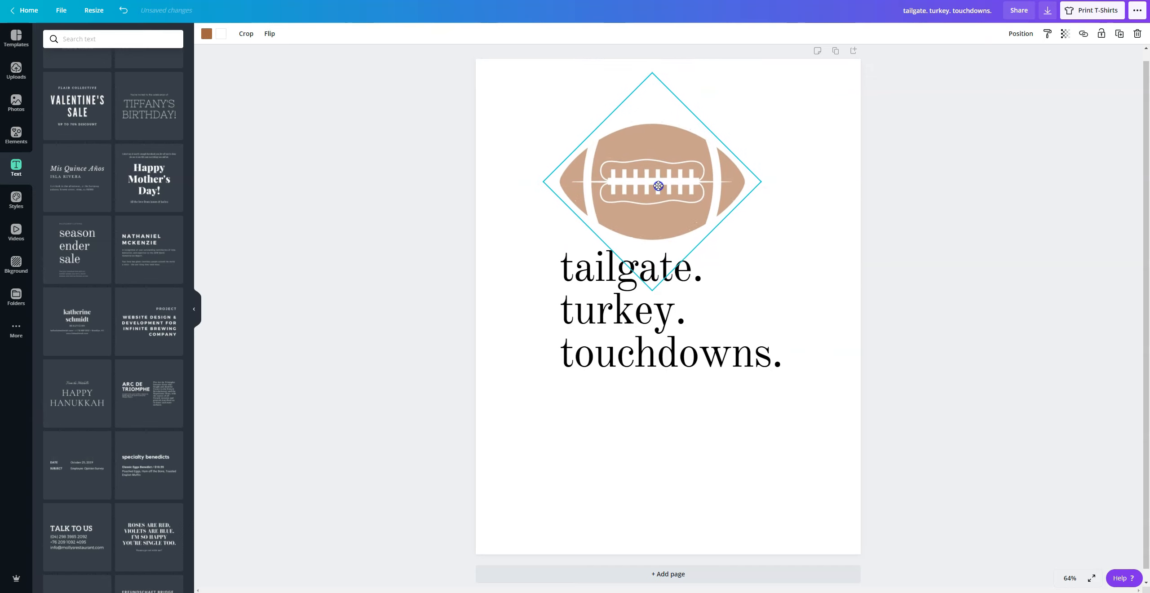
left_click(826, 442)
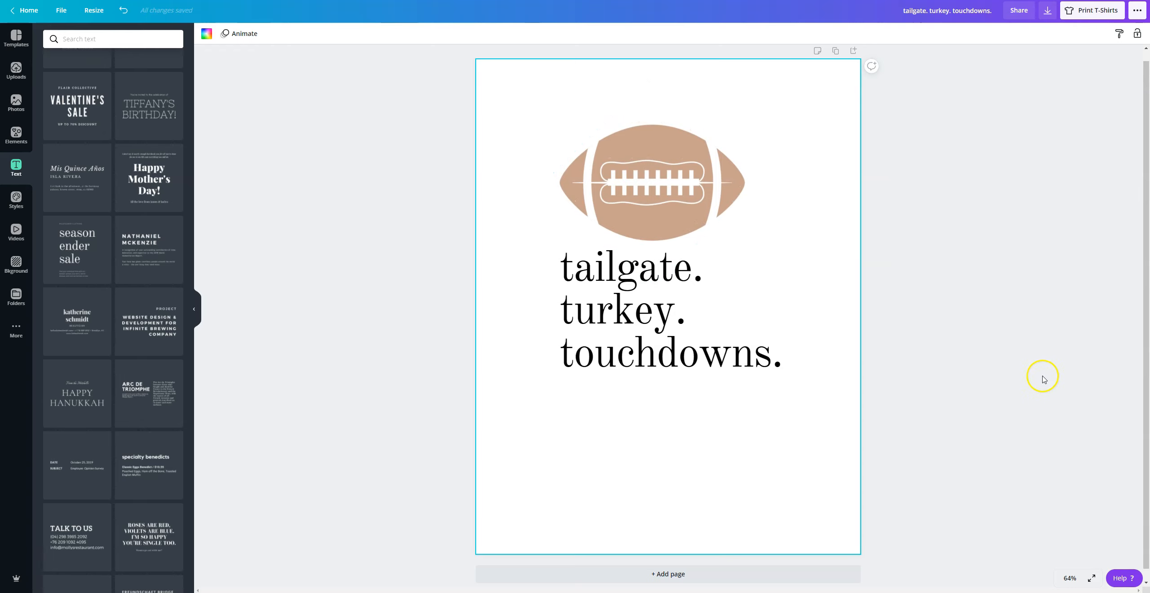
Move the football and the text together to the upper part of the page, centring the pair horizontally
left_click_drag(794, 387, 537, 135)
left_click_drag(641, 172, 647, 111)
left_click(807, 419)
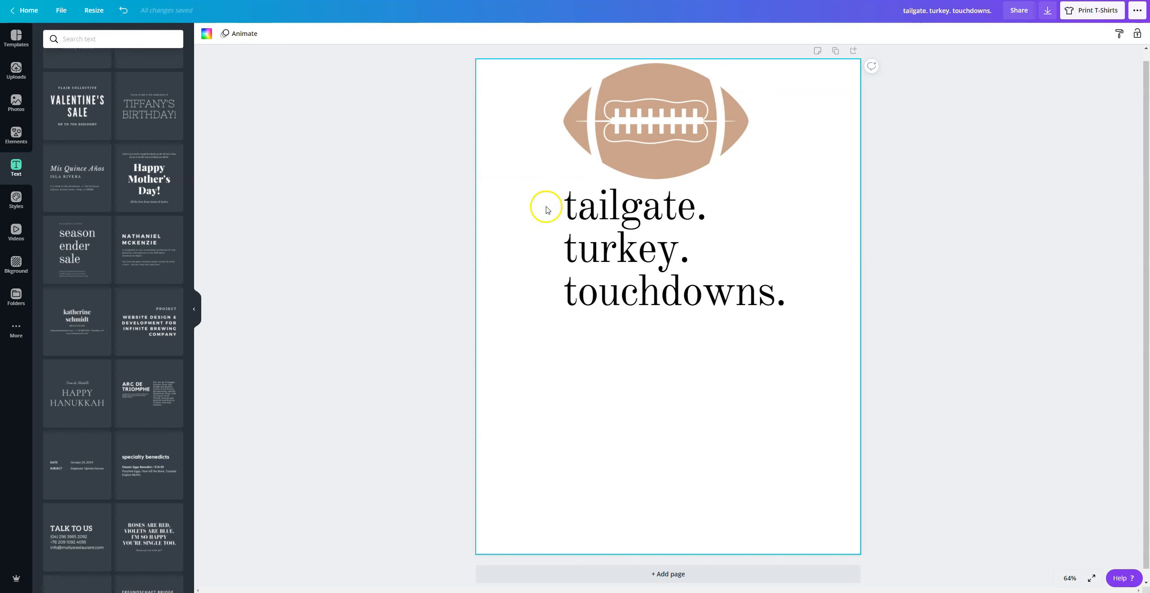
left_click_drag(816, 352, 526, 68)
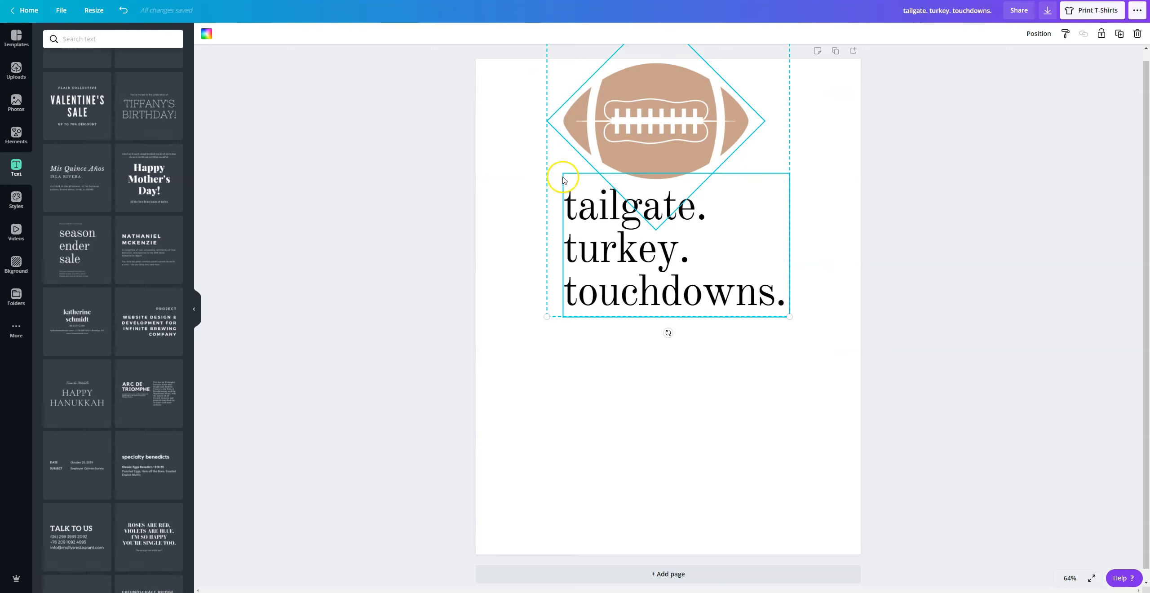
left_click_drag(673, 135, 672, 246)
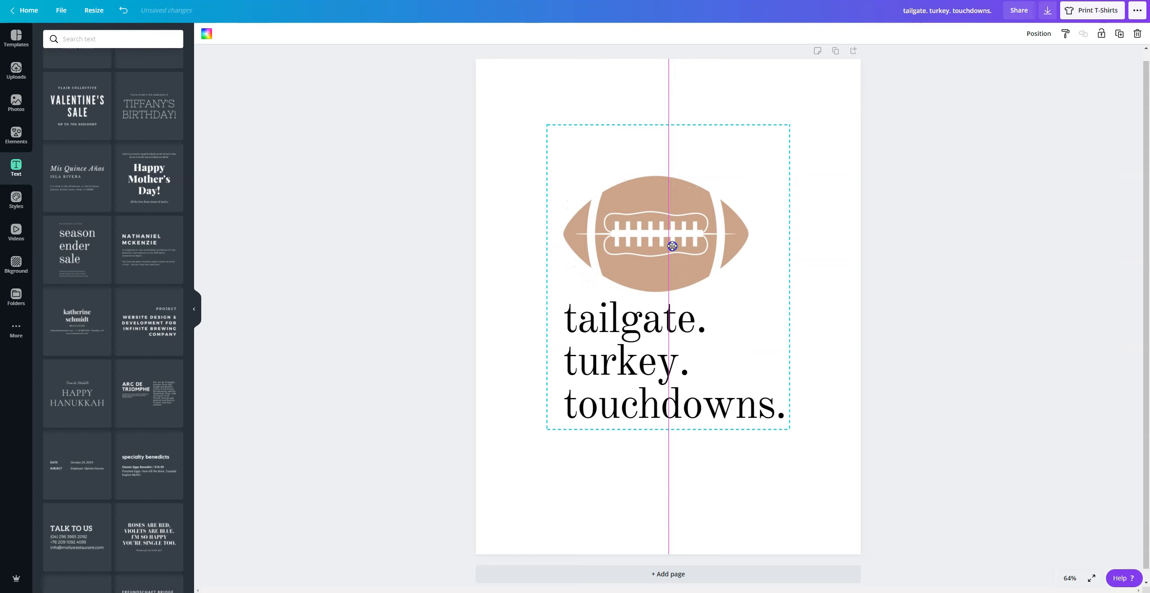
left_click_drag(672, 245, 670, 140)
left_click(783, 457)
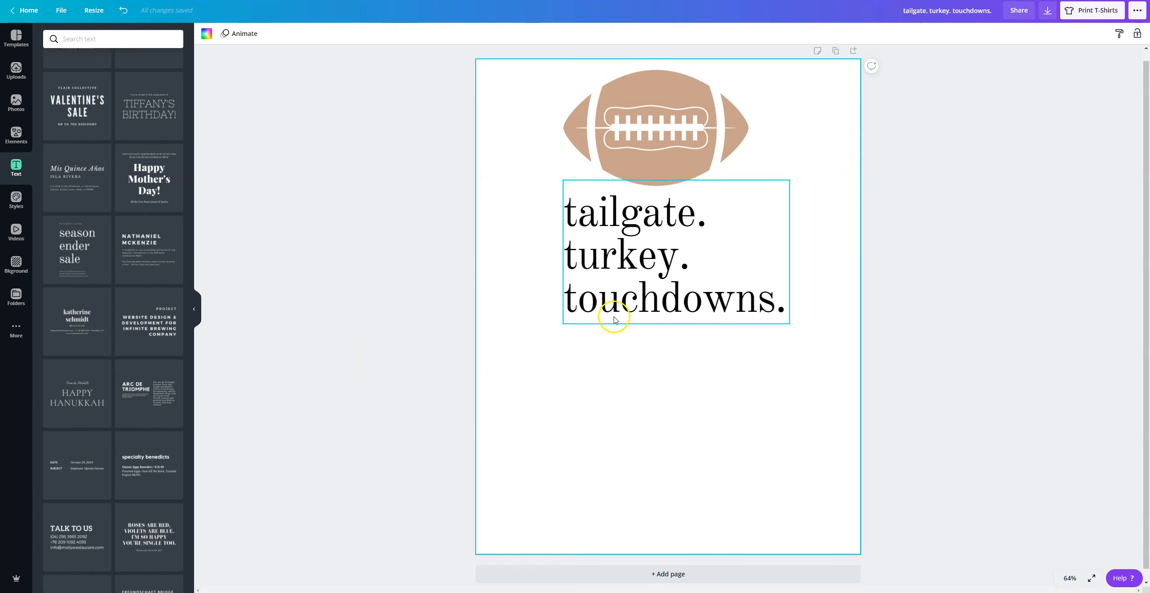
Try the Architects Daughter font on the headline text and filter the font list to Handwriting
left_click(624, 306)
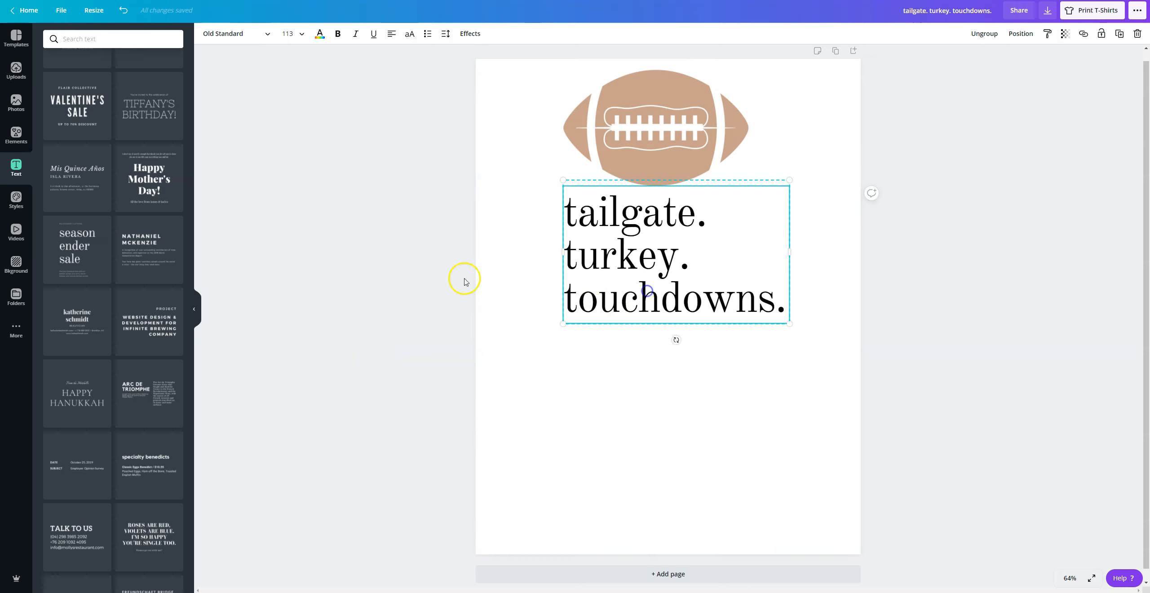
left_click(269, 36)
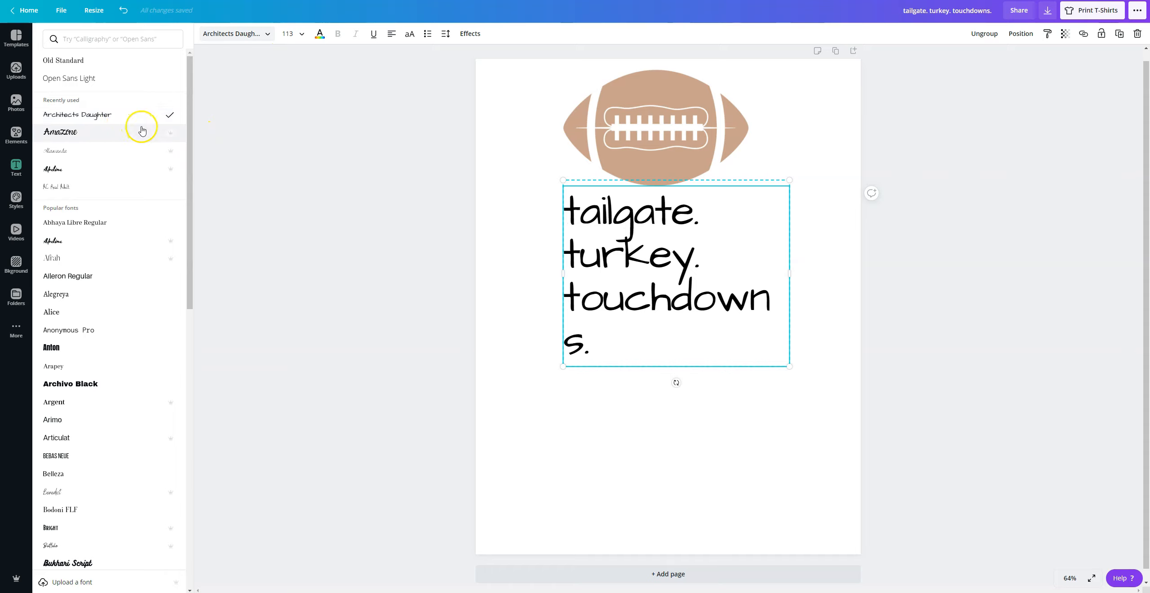
left_click(125, 41)
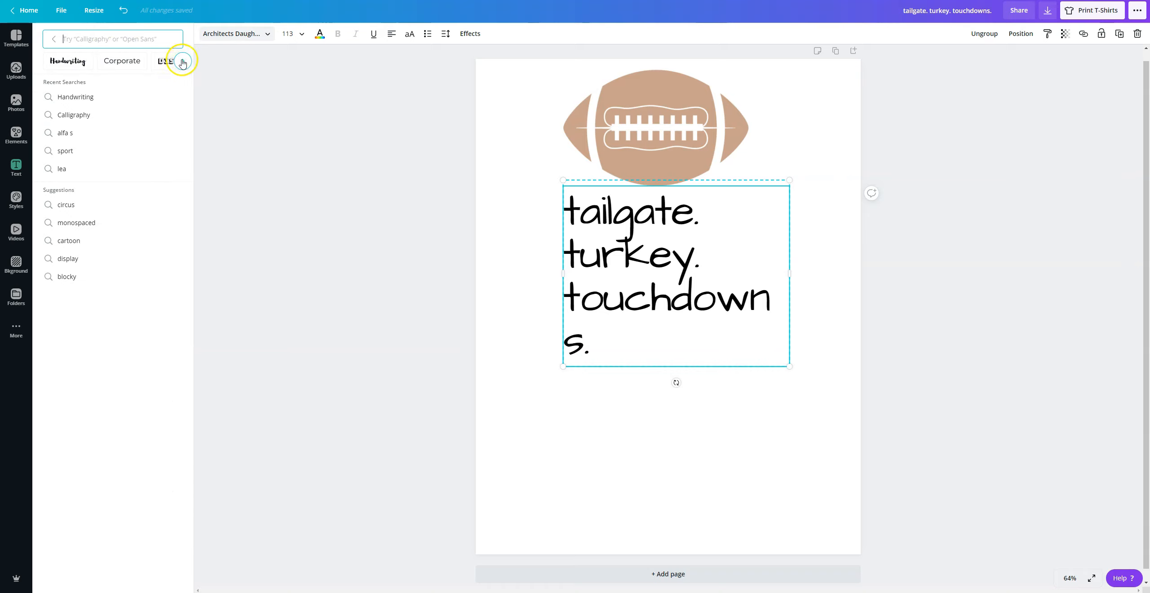
left_click(67, 62)
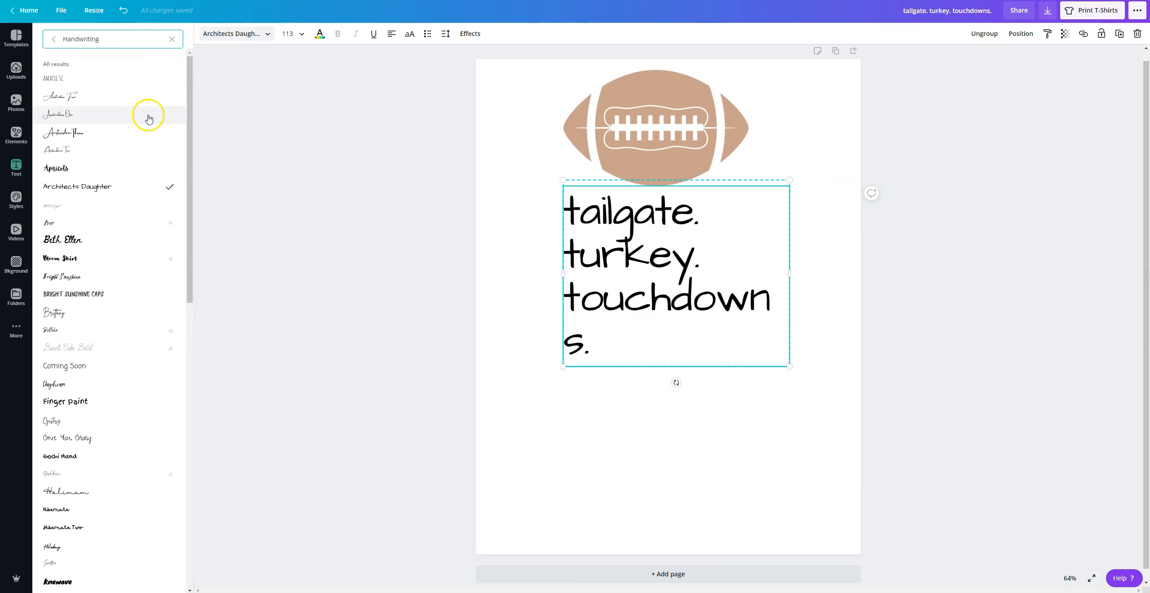
scroll(153, 158, "down", 4)
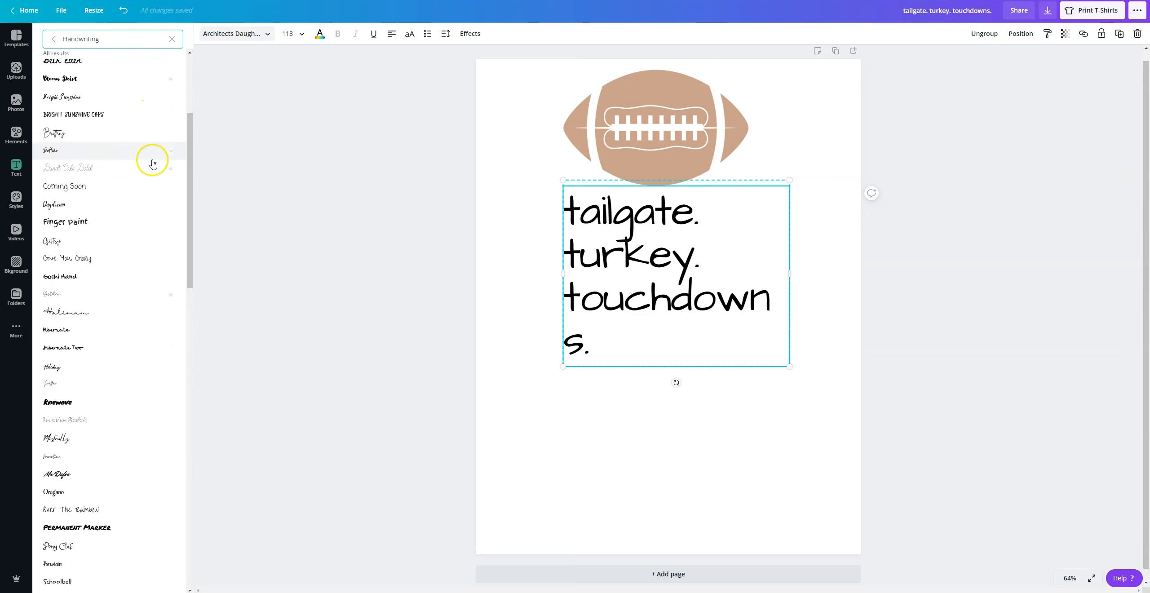
Try several handwriting fonts on the text, including Halimum, Hibernate and Hibernate Two
left_click(103, 206)
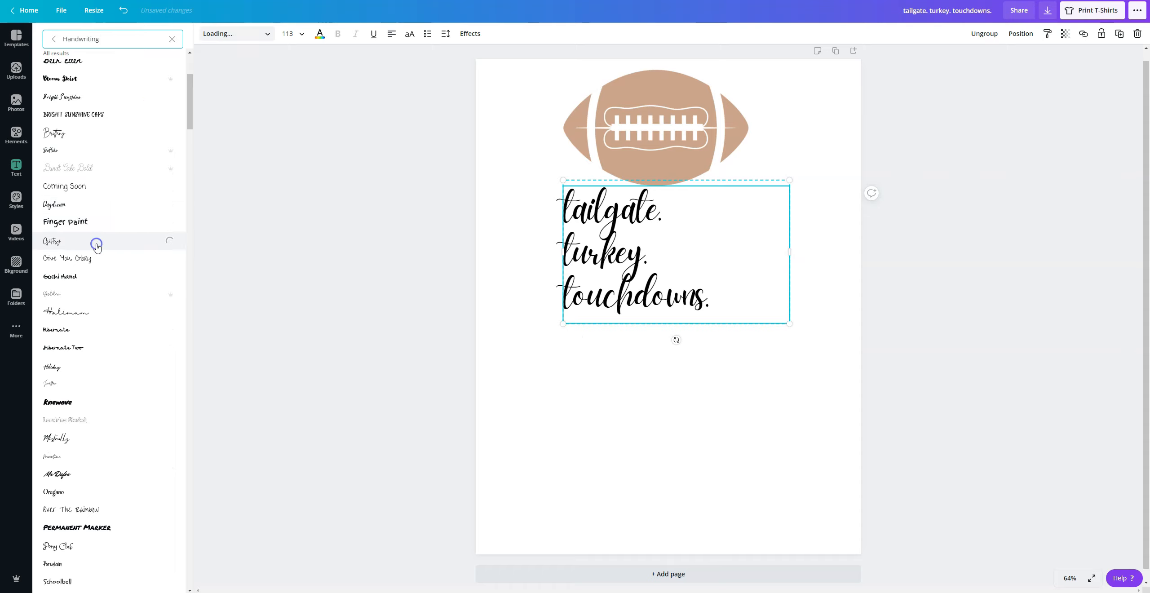
left_click(104, 311)
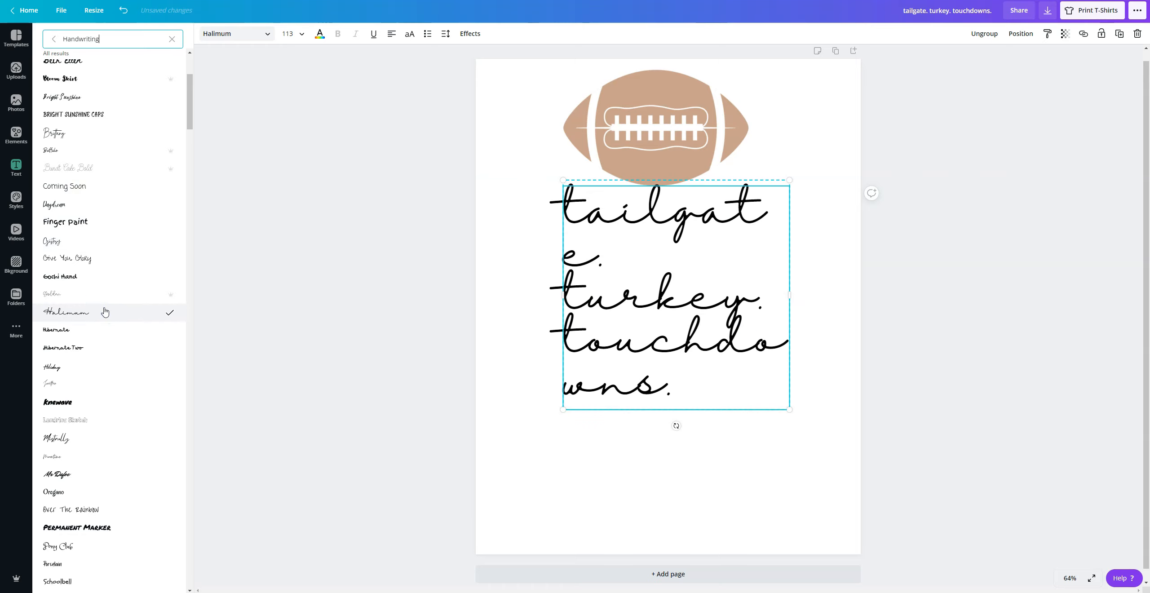
left_click(99, 331)
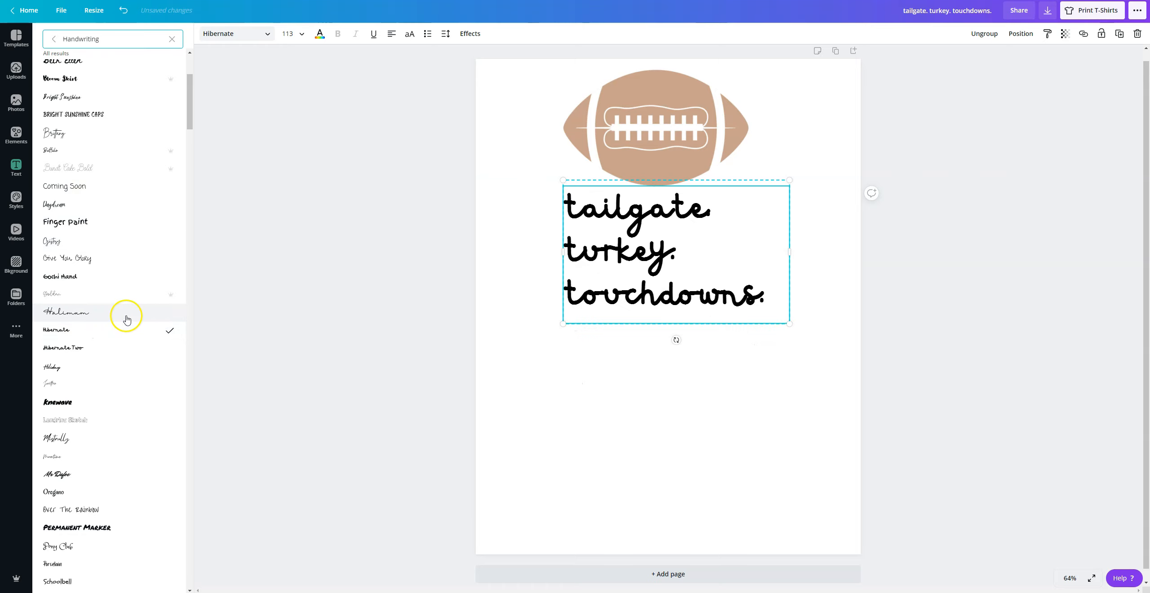
scroll(101, 323, "down", 3)
left_click(96, 249)
left_click(96, 216)
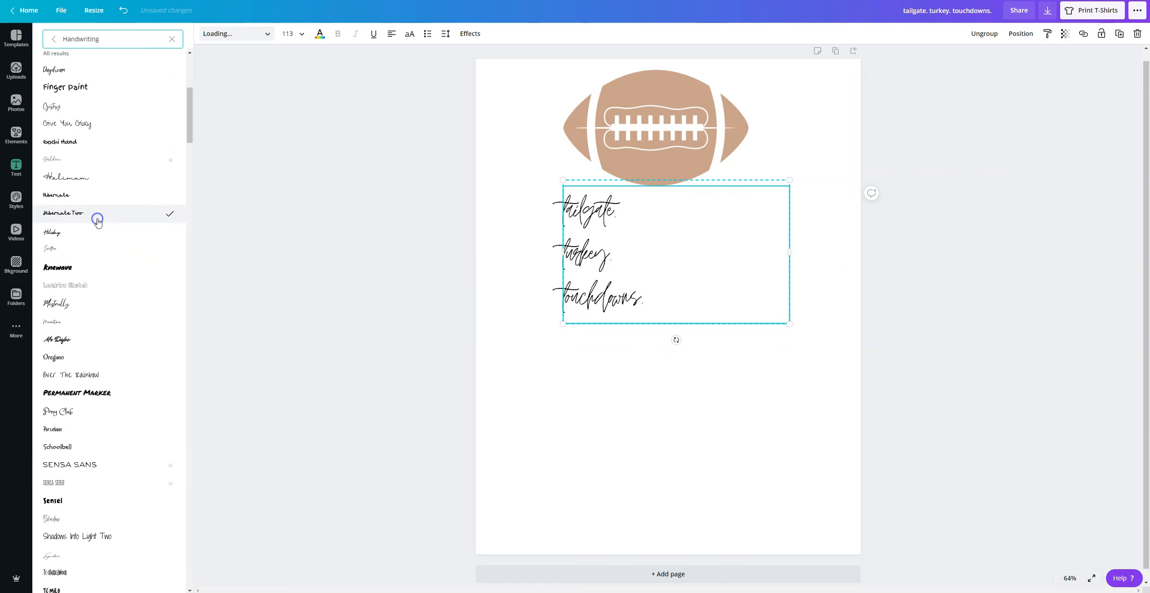
scroll(96, 225, "down", 6)
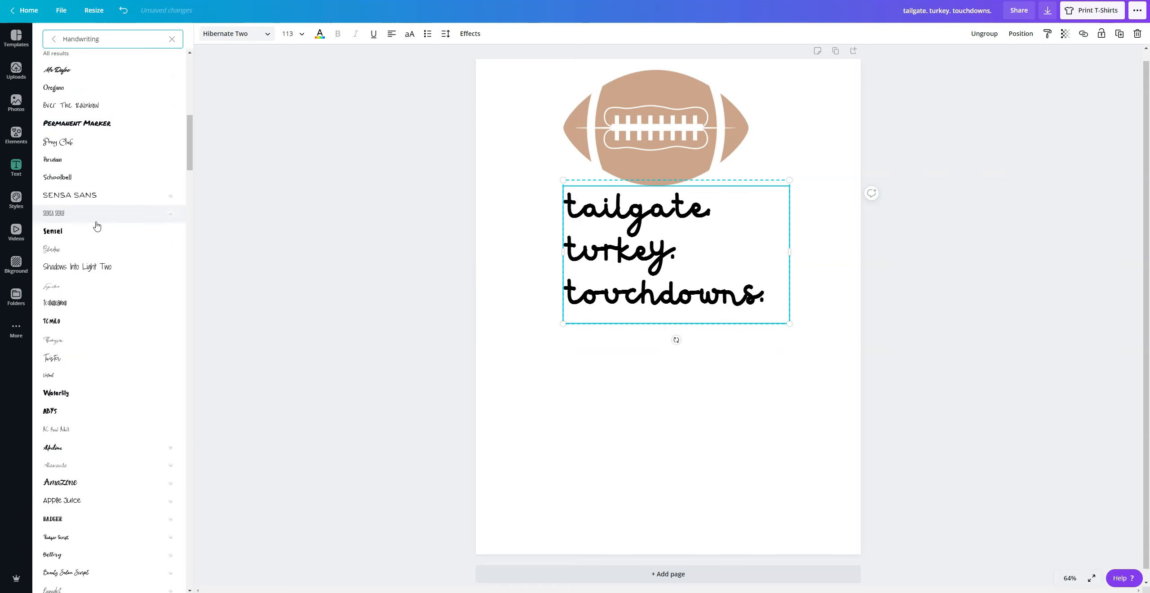
Set the headline text's font to Shadows Into Light Two
left_click(92, 270)
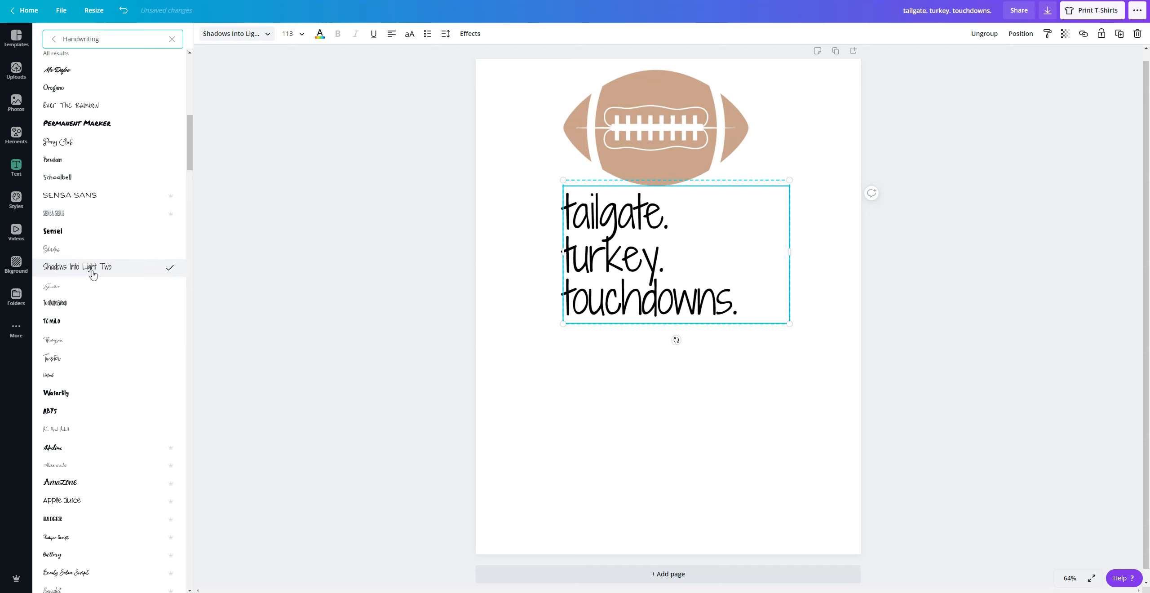
left_click(336, 324)
left_click(504, 369)
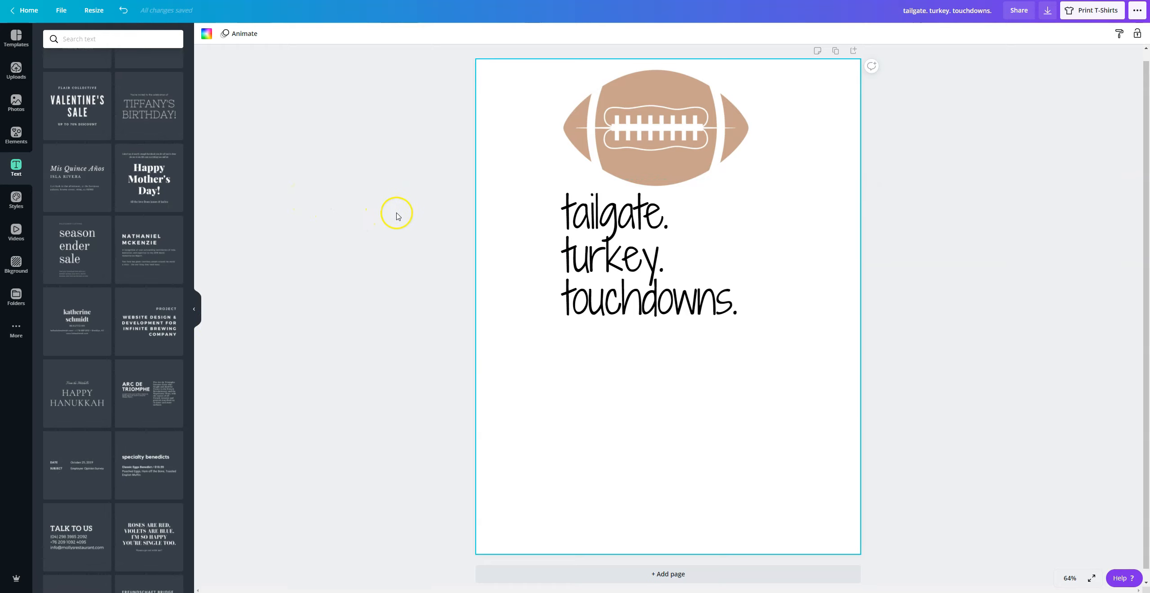
Nudge the text up close beneath the football, keeping its left edge aligned with the football's left tip
left_click(628, 207)
mouse_move(623, 222)
left_mouse_down()
mouse_move(649, 225)
mouse_move(622, 225)
left_mouse_up()
left_click(616, 152)
left_click_drag(797, 384, 542, 46)
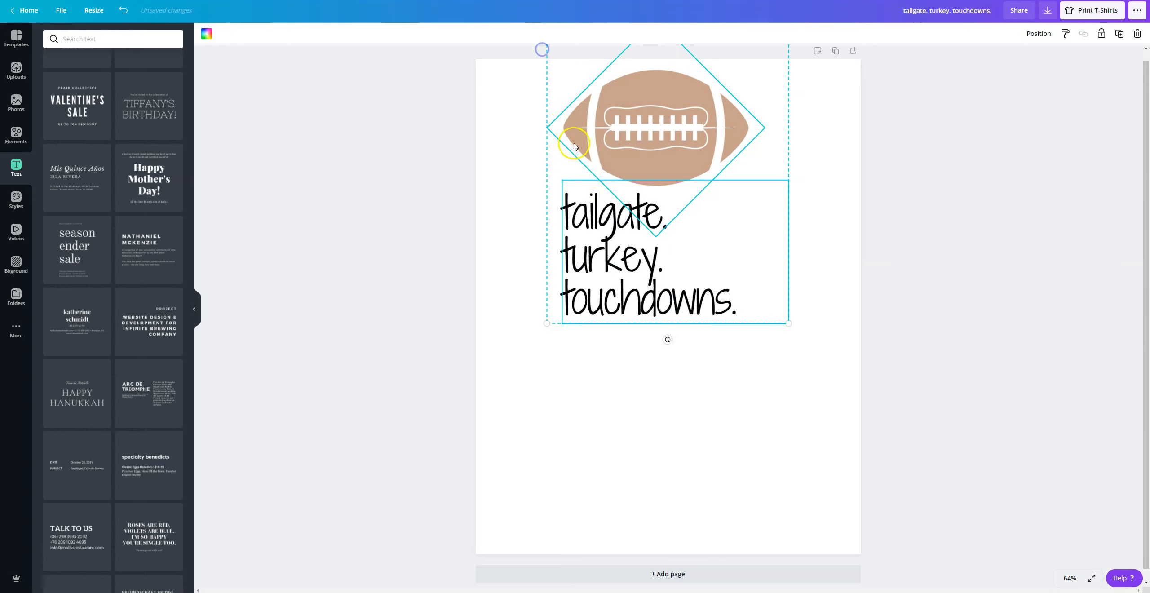
left_click(761, 425)
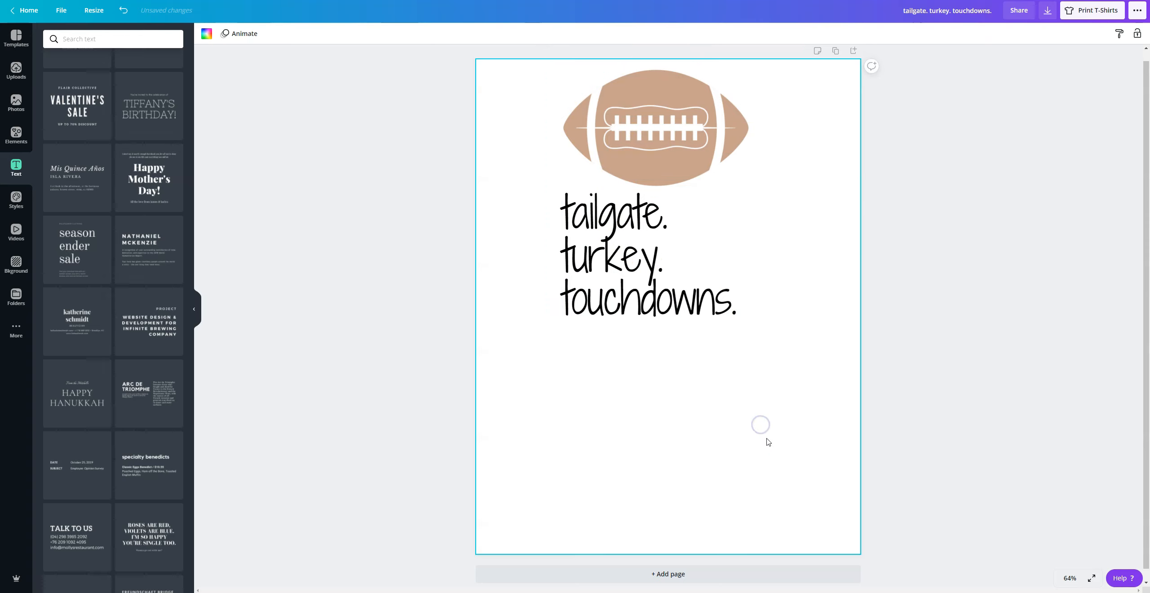
left_click_drag(657, 311, 661, 307)
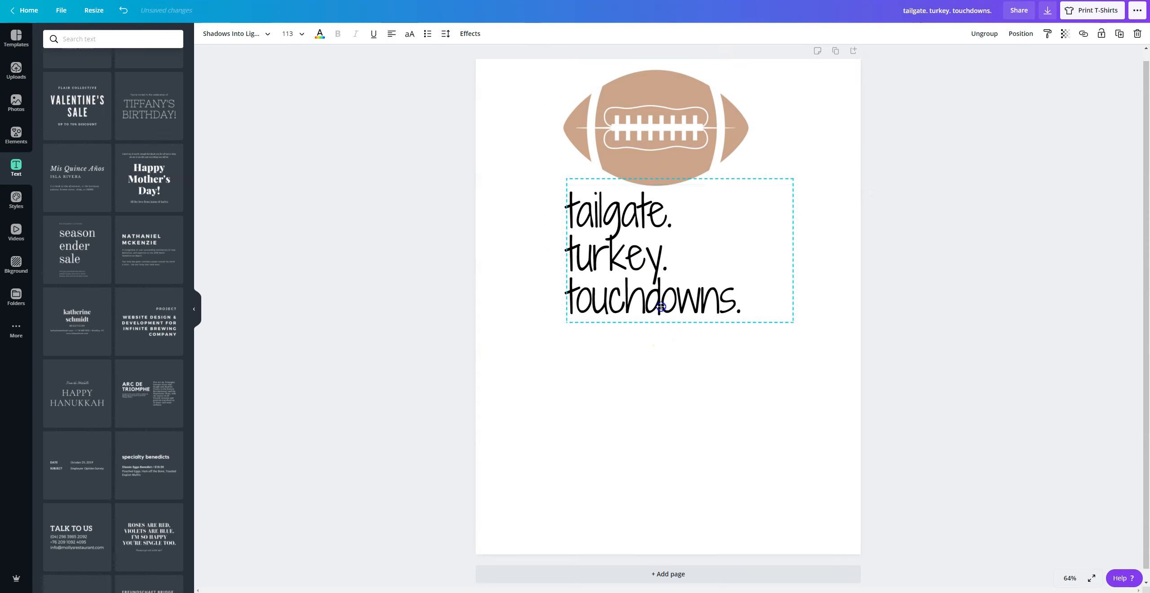
left_click(727, 457)
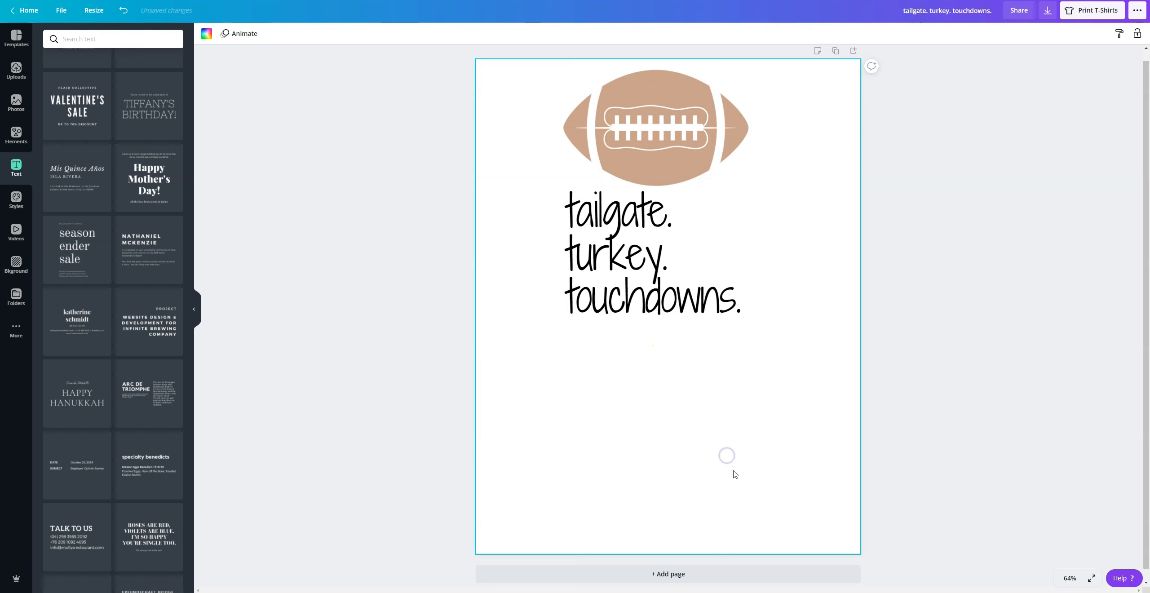
left_click(637, 157)
left_click(650, 273)
mouse_move(654, 282)
left_mouse_down()
mouse_move(648, 169)
mouse_move(646, 290)
left_mouse_up()
left_click(660, 426)
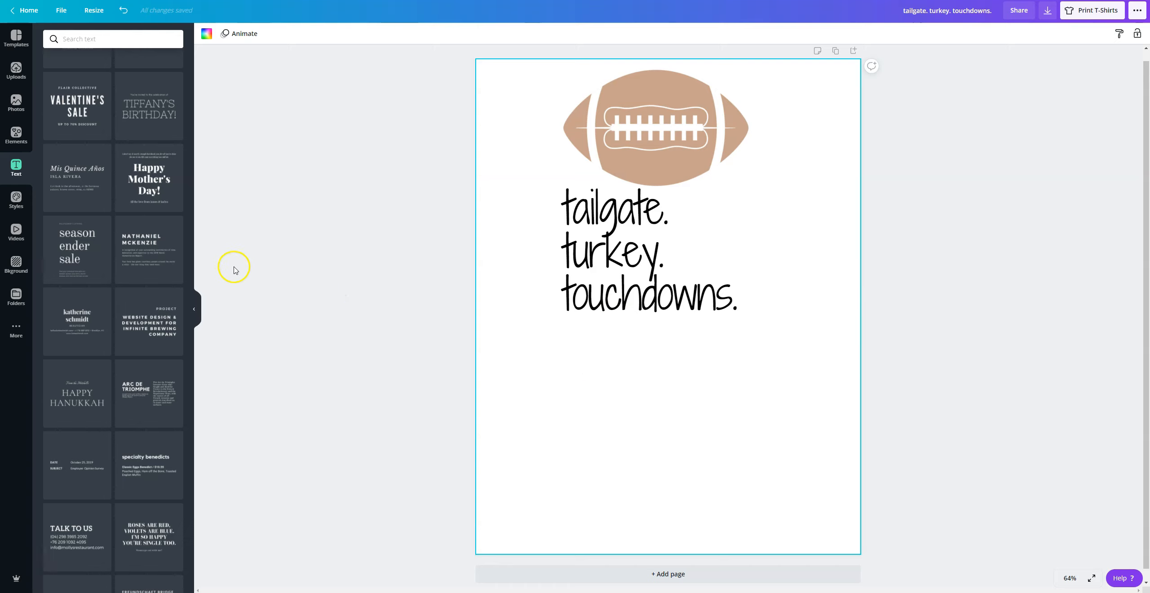
Search the graphic elements for "fall"
left_click(16, 134)
left_click(102, 39)
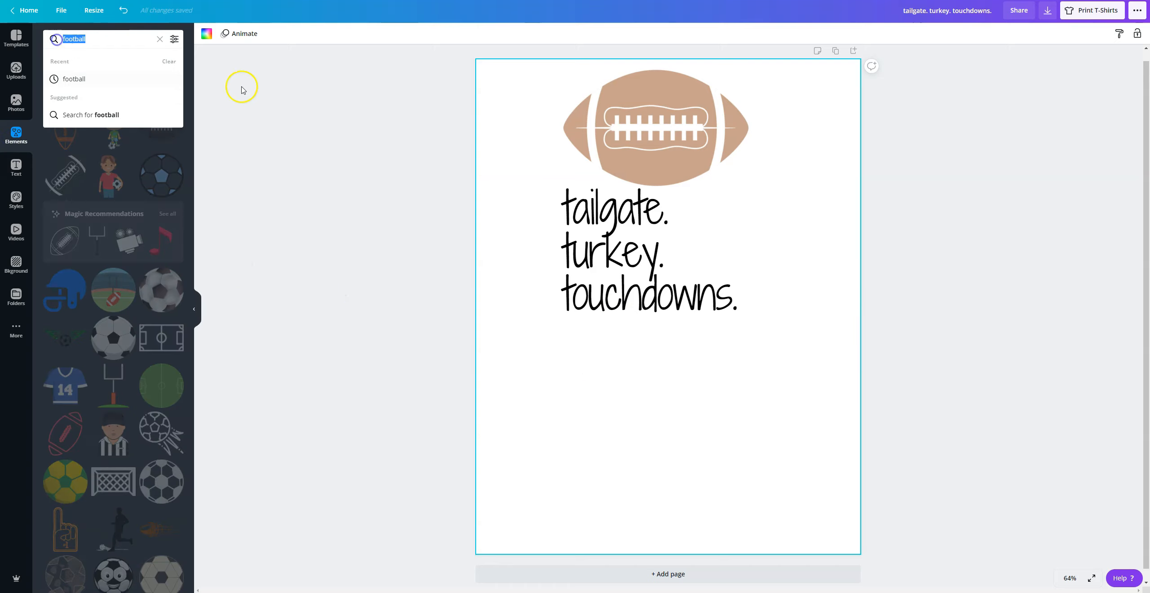
type("fall")
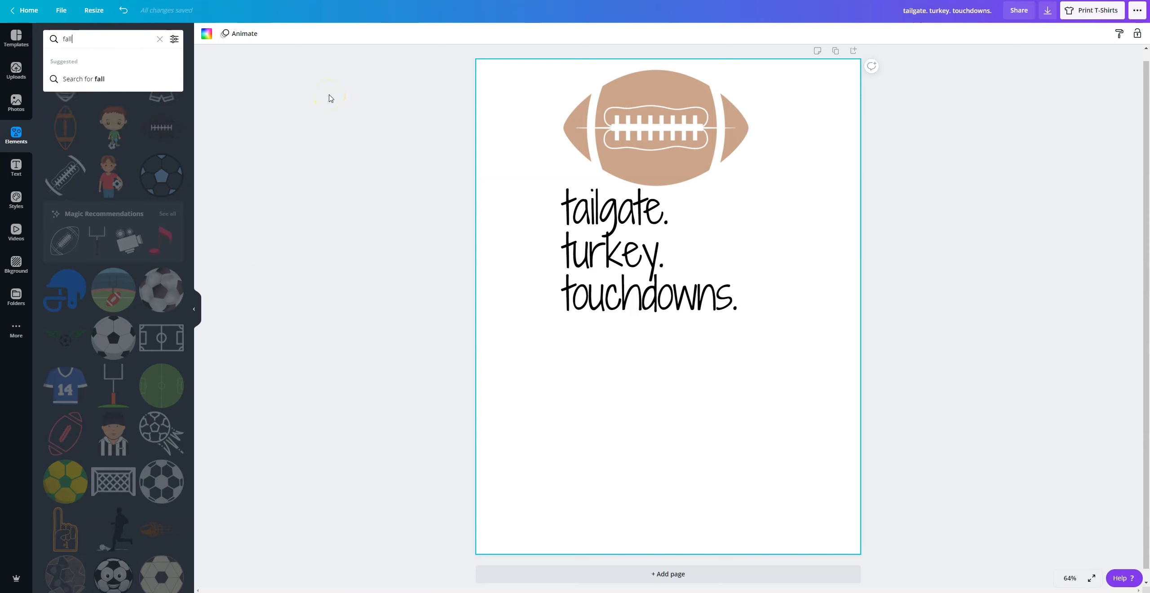
key("Return")
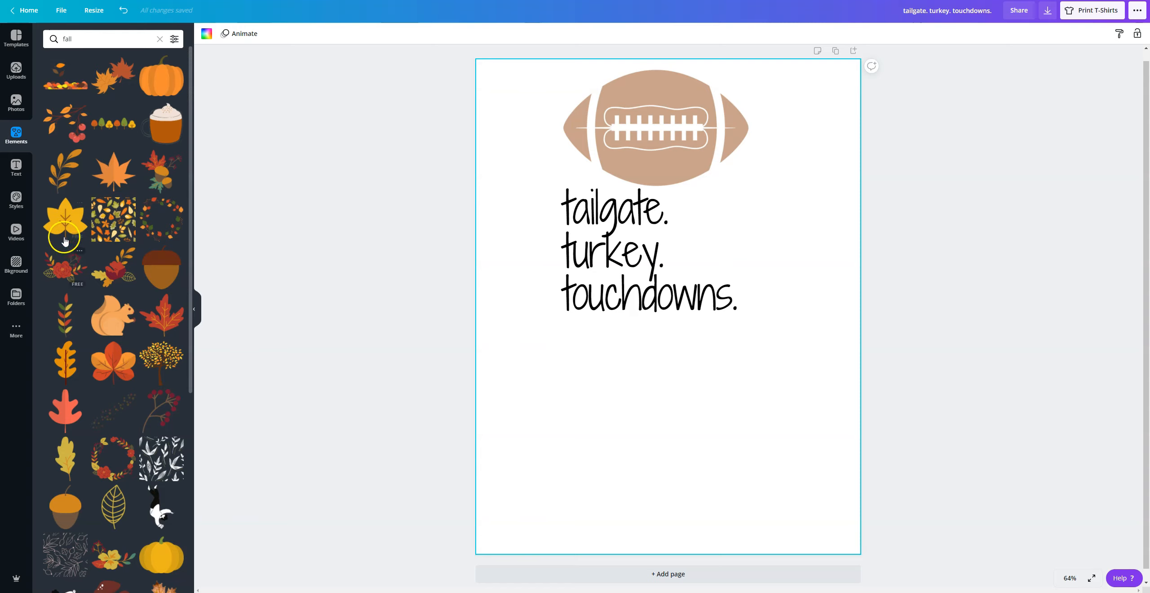
Add the yellow leaf graphic, shrink and tilt it, and place it over the football's left end
left_click_drag(61, 222, 533, 110)
left_click_drag(591, 245, 629, 236)
left_click_drag(690, 191, 592, 151)
Bring the football to the front so it overlaps the yellow leaf
left_click(642, 143)
right_click(684, 130)
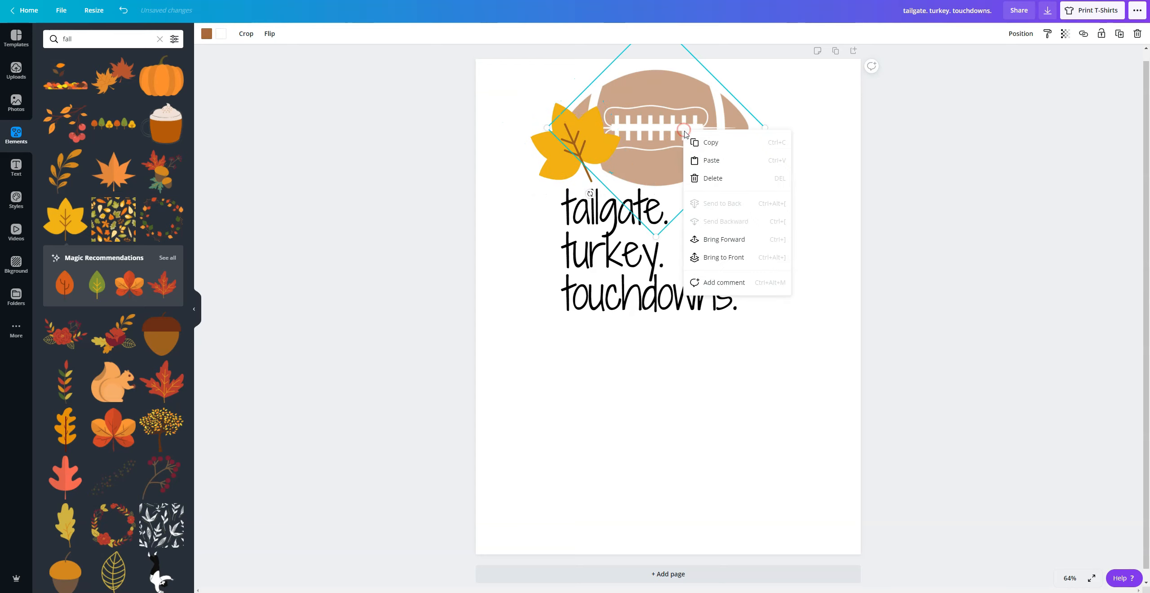
left_click(744, 239)
left_click(693, 138)
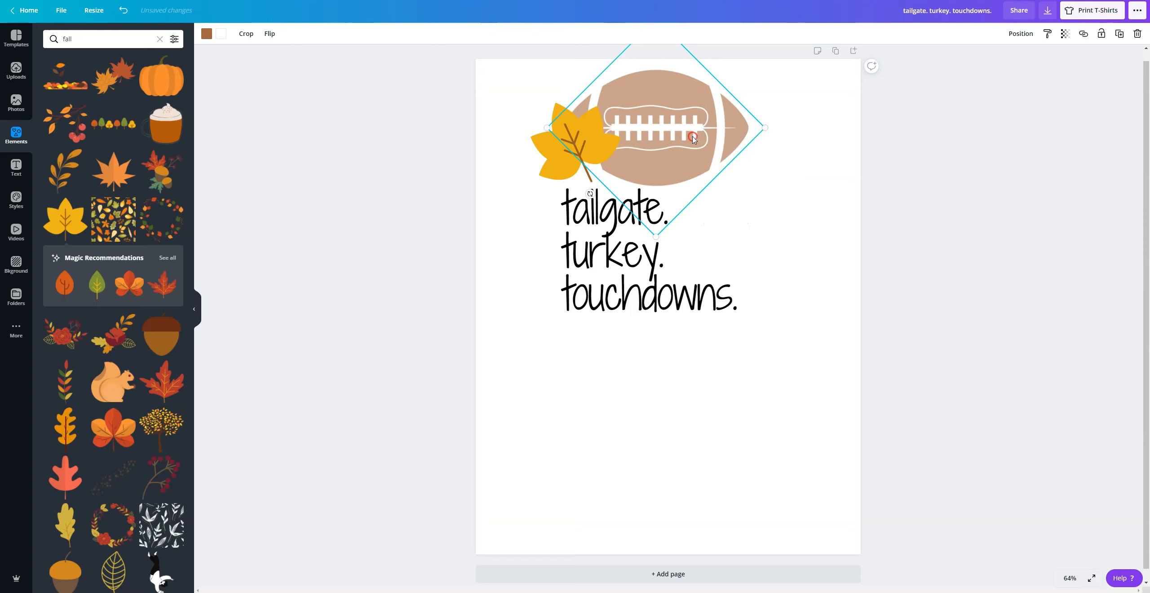
left_click(752, 256)
left_click(738, 434)
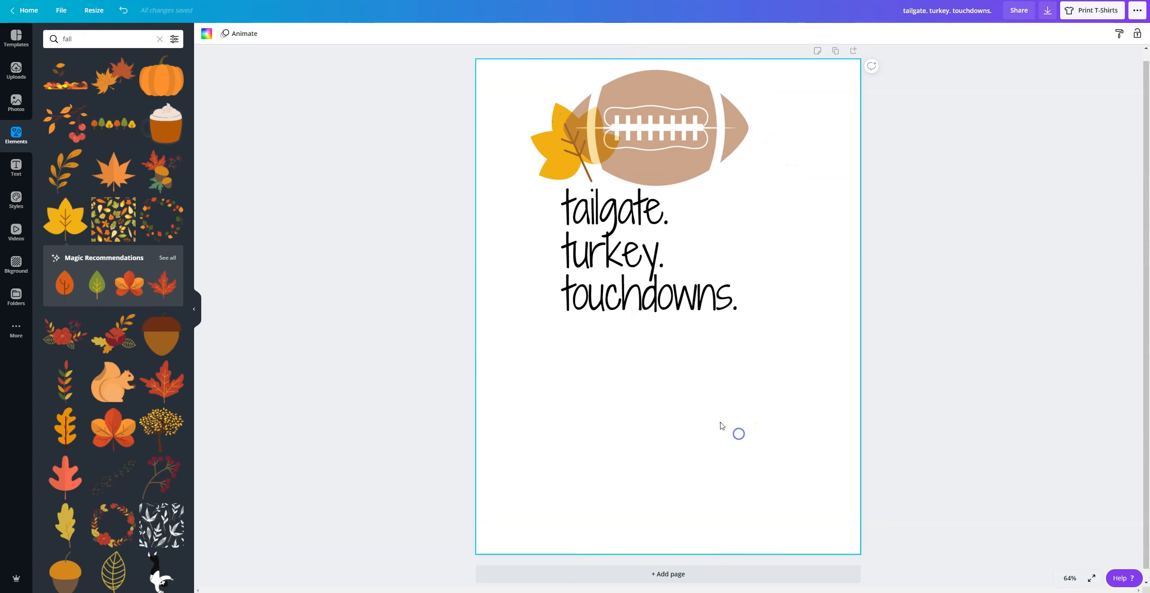
Raise the football's transparency setting to full opacity so the leaf no longer shows through
left_click(664, 155)
left_click(1067, 34)
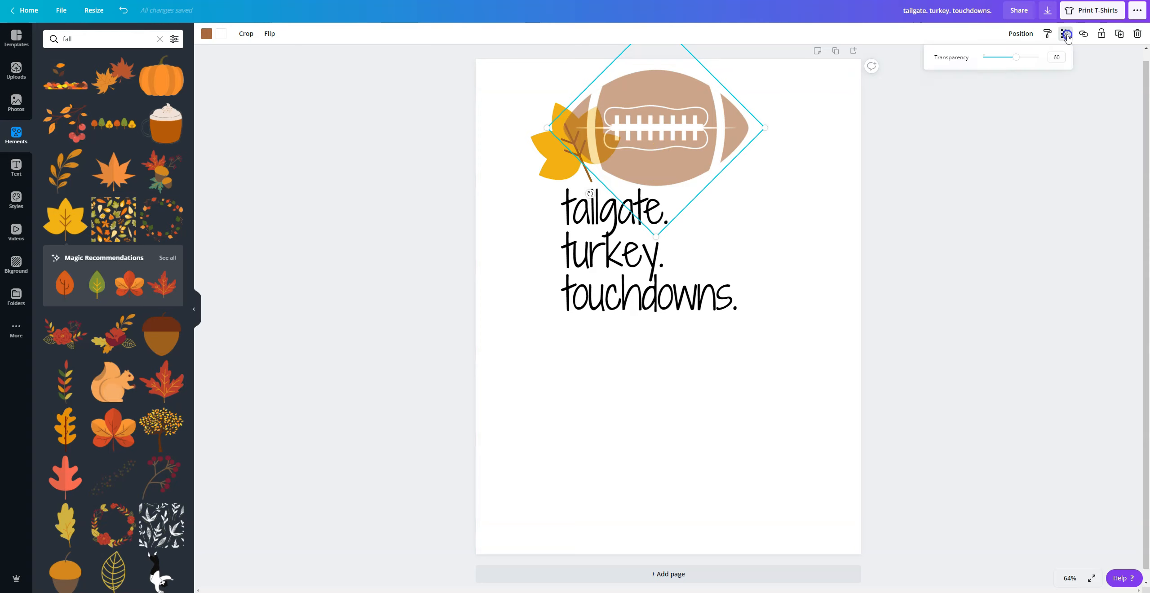
left_click_drag(1016, 57, 1037, 57)
left_click(983, 256)
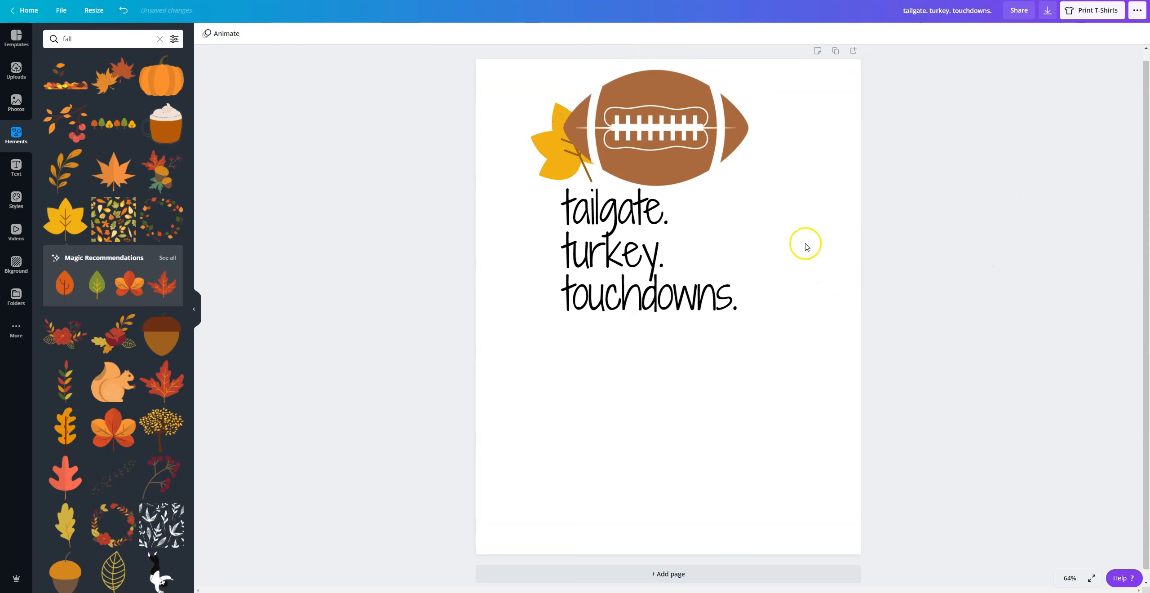
Shift the yellow leaf slightly left so more of it peeks out from behind the football
left_click_drag(565, 168, 548, 169)
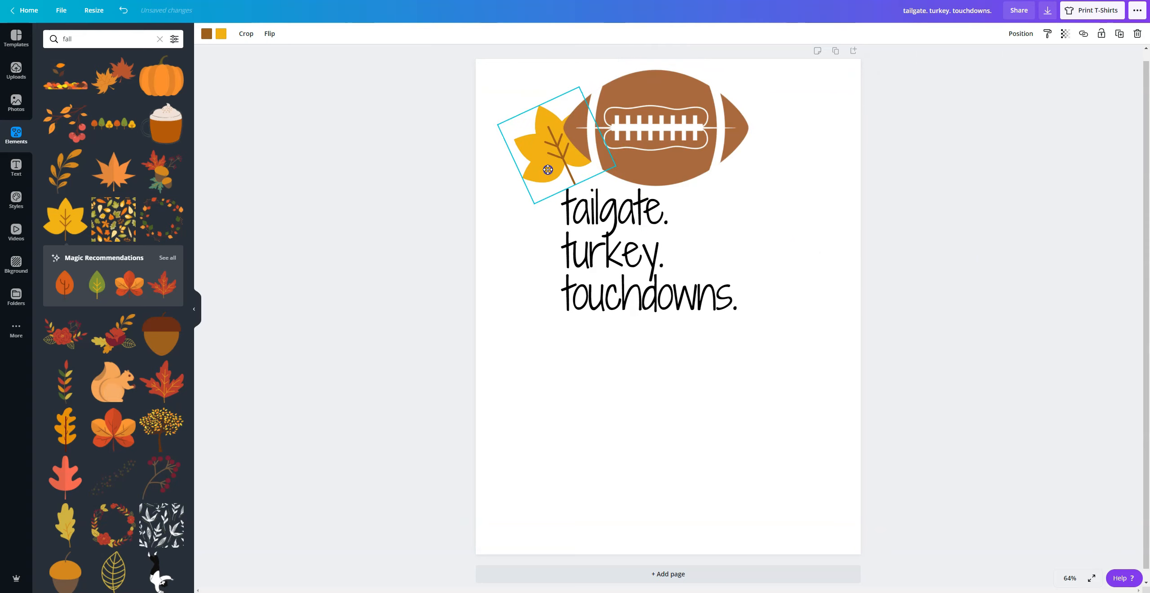
left_click(843, 356)
Search the elements for "tailgate" and add the smoking barbecue grill graphic to the page
left_click(98, 39)
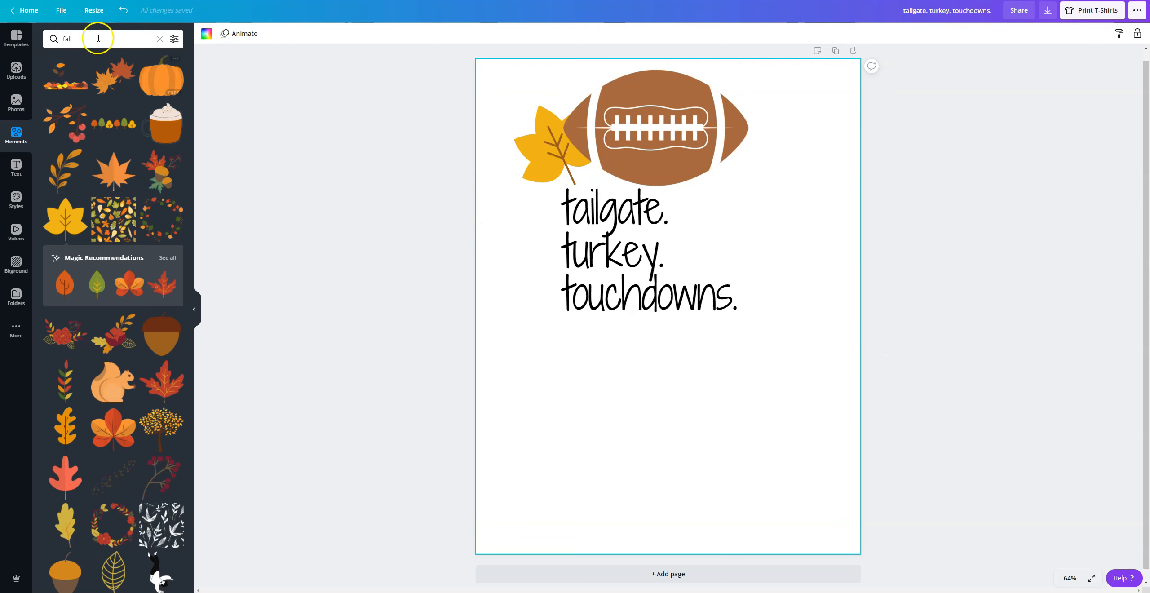
type("tailk")
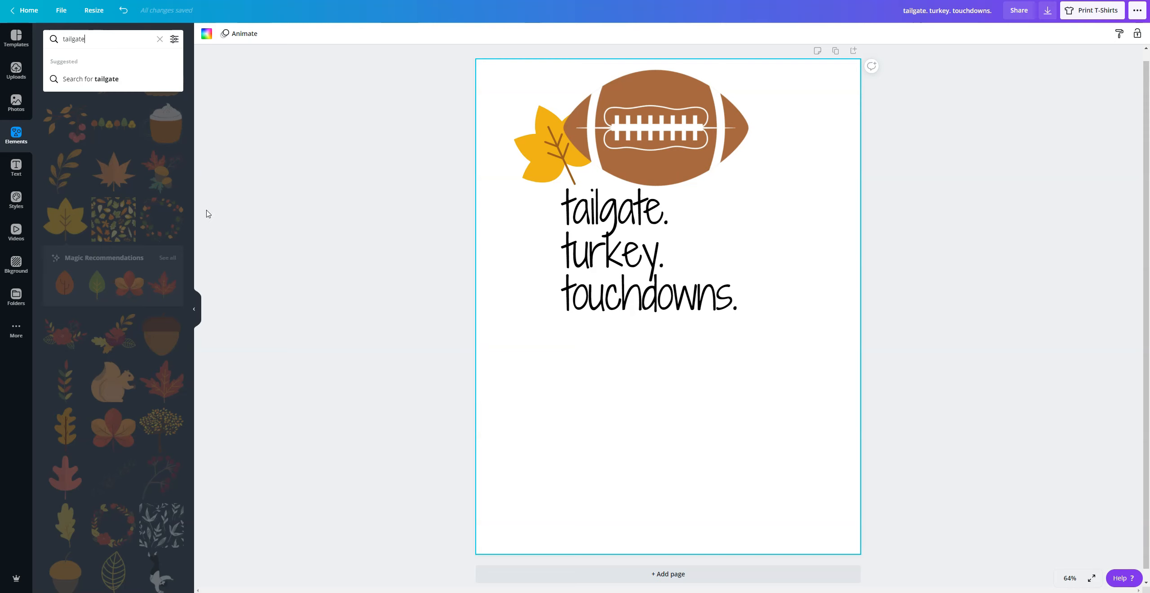
key("Return")
left_click(219, 193)
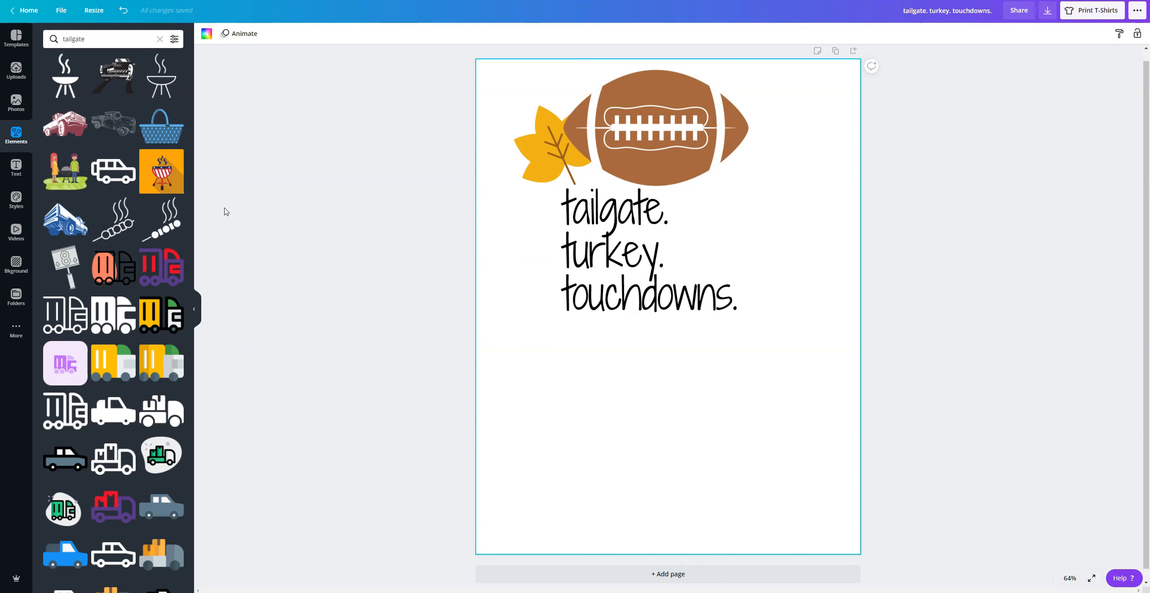
scroll(126, 295, "down", 4)
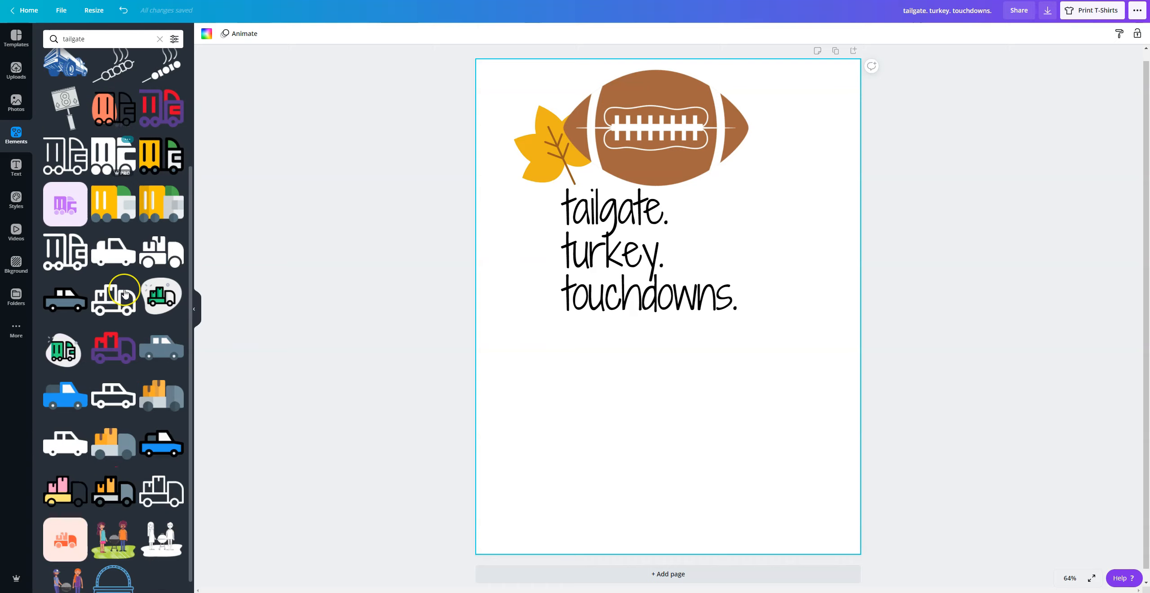
scroll(125, 292, "up", 4)
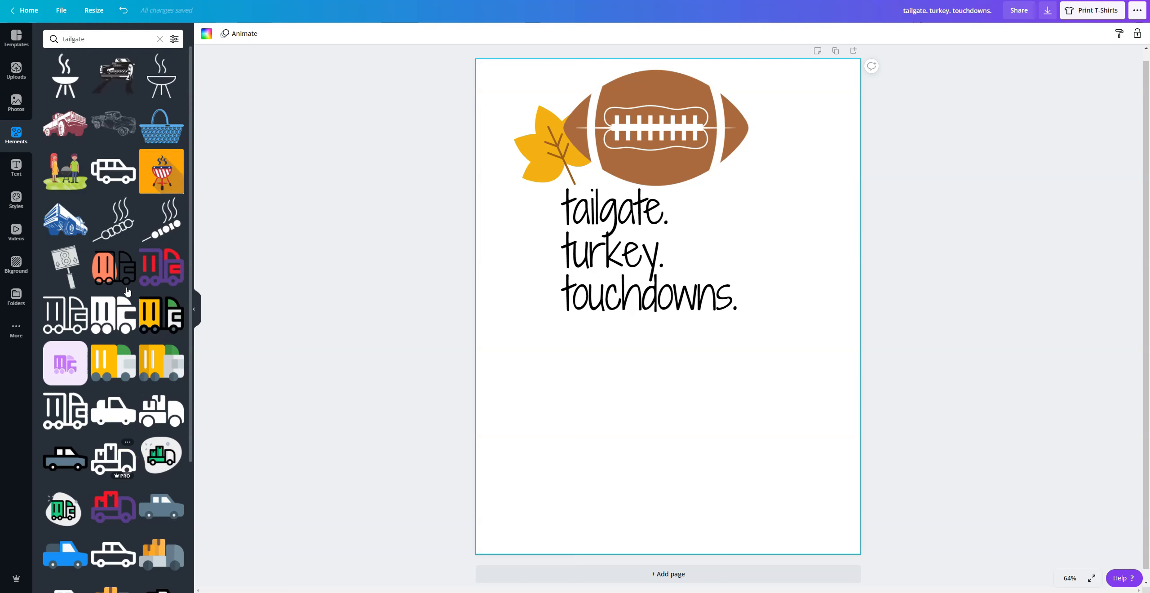
left_click(132, 267)
left_click(153, 79)
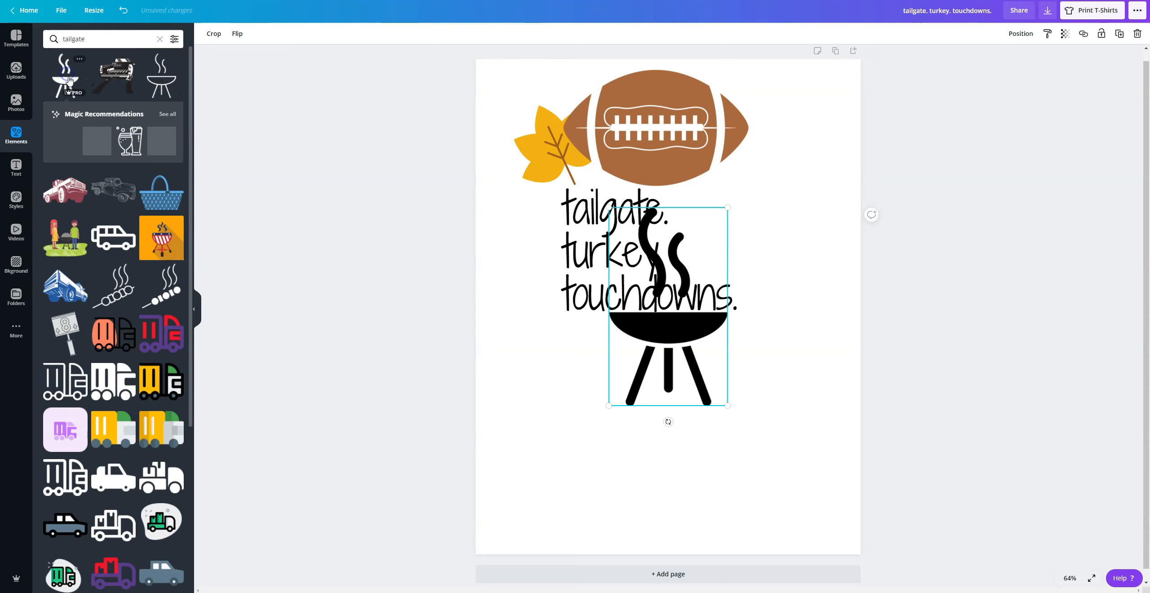
Shrink the grill graphic, tilt it clockwise, and place it against the football's right end
left_click_drag(728, 405, 769, 221)
left_click_drag(762, 272, 737, 268)
left_click_drag(758, 213, 745, 153)
left_click(821, 326)
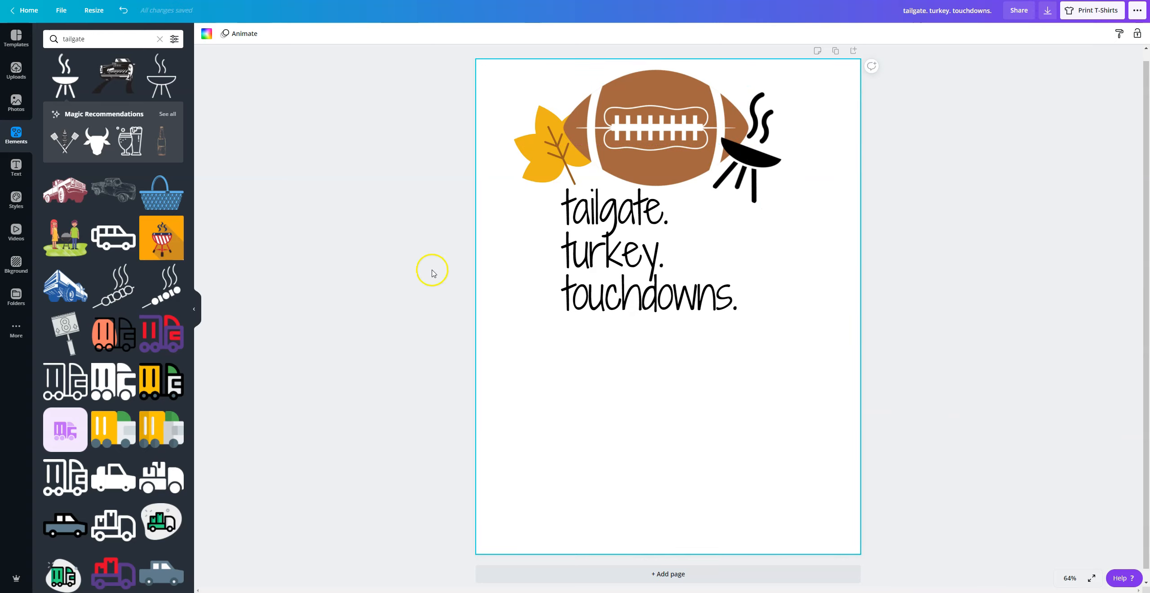
Try the grill graphic in yellow, red and black, and settle on medium gray
left_click(759, 173)
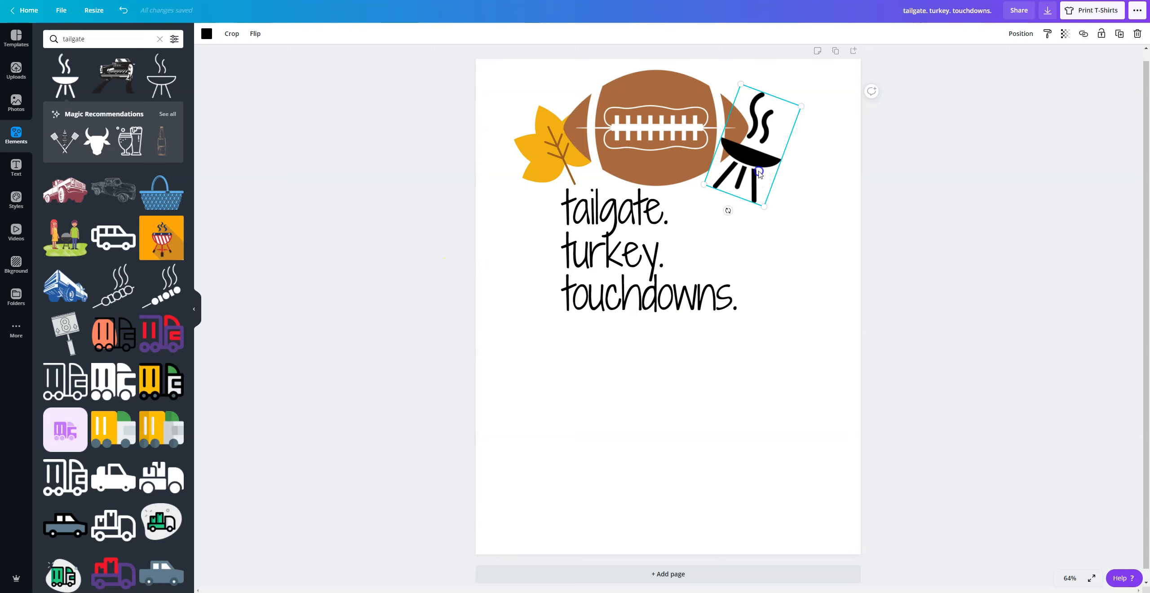
left_click(207, 33)
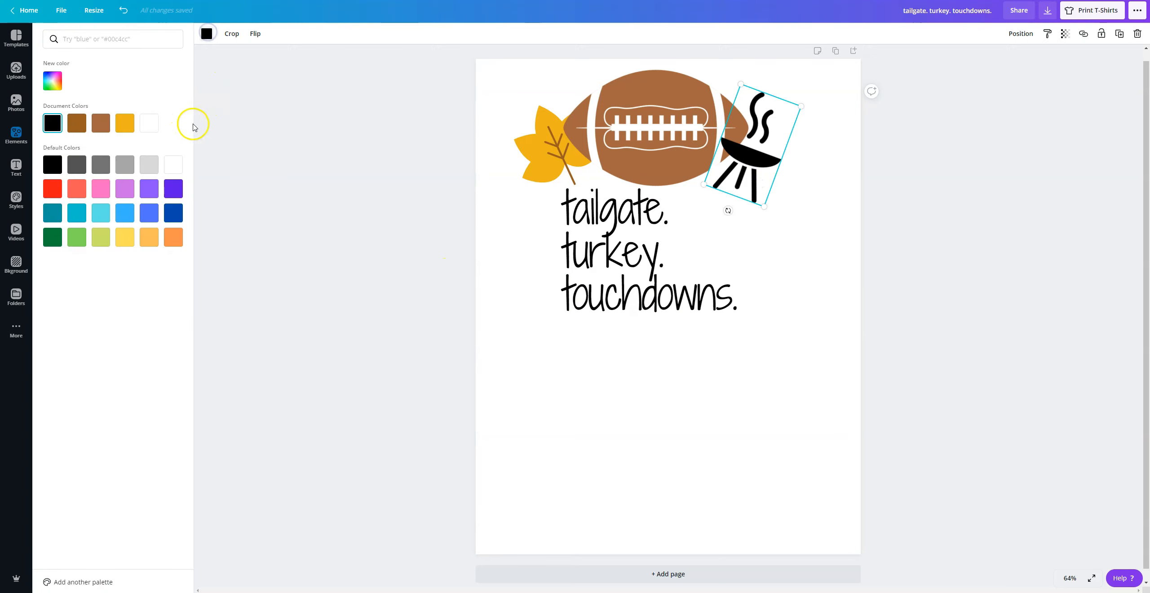
left_click(124, 123)
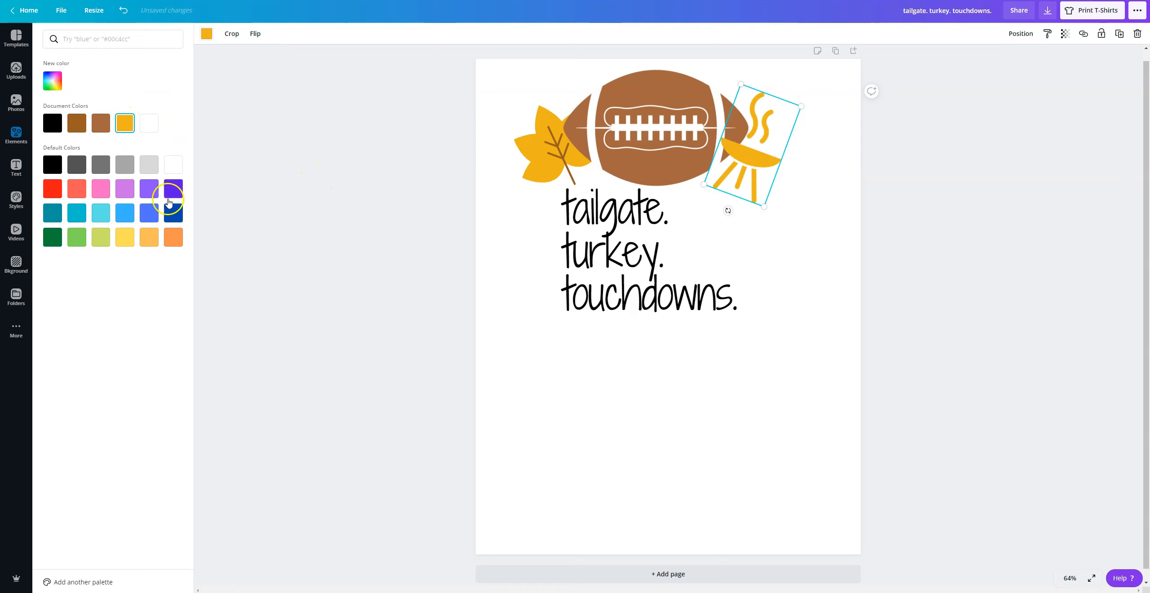
left_click(52, 190)
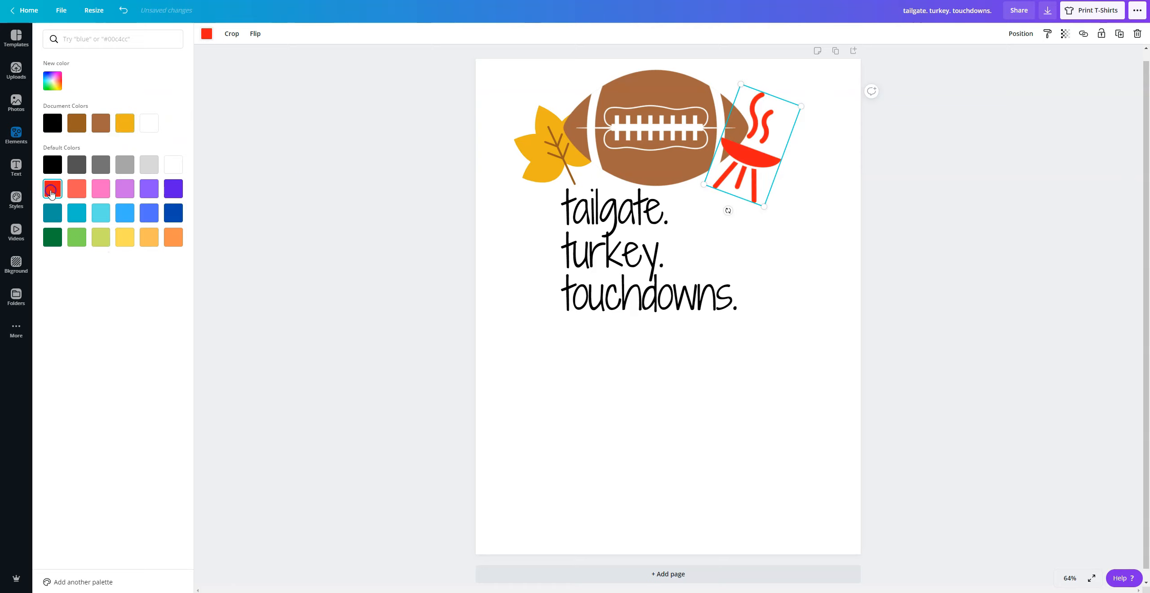
left_click(56, 168)
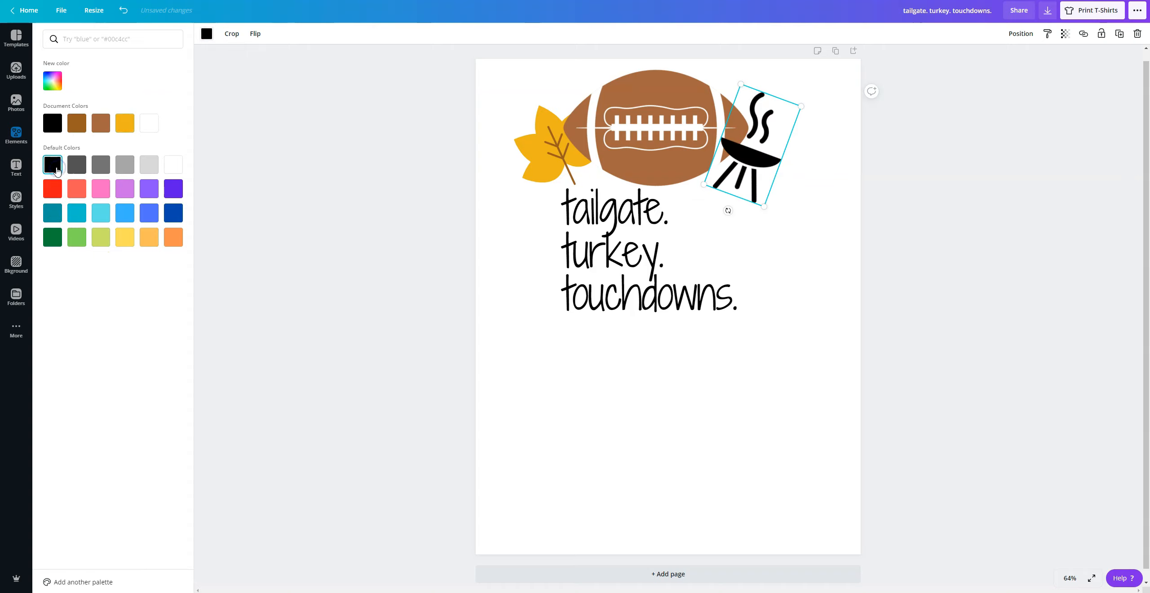
left_click(144, 169)
left_click(101, 166)
left_click(315, 225)
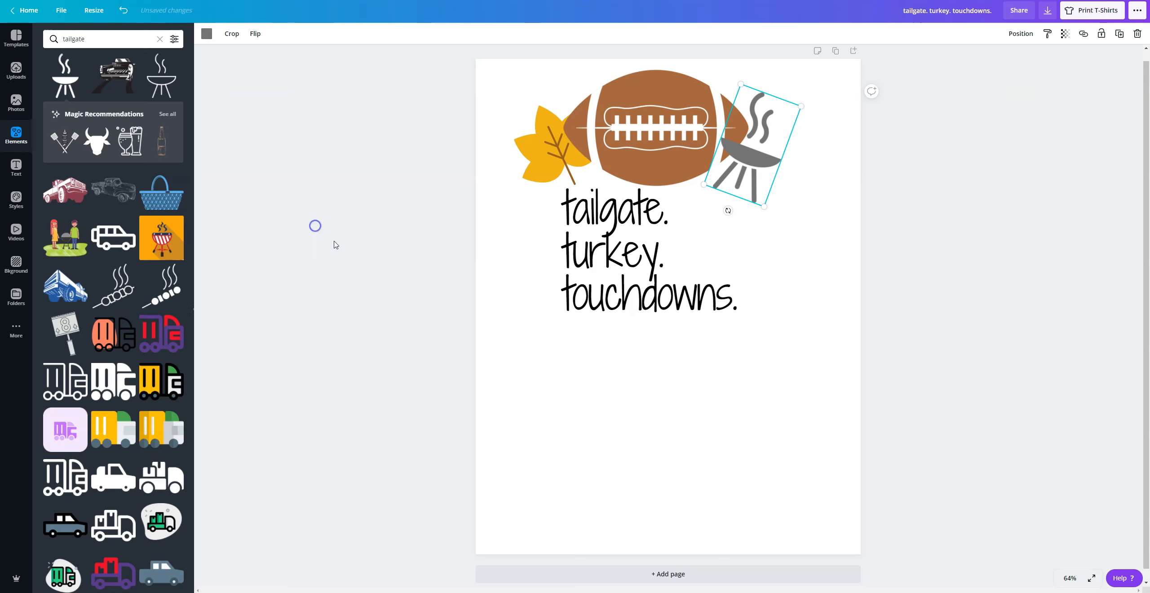
left_click(433, 293)
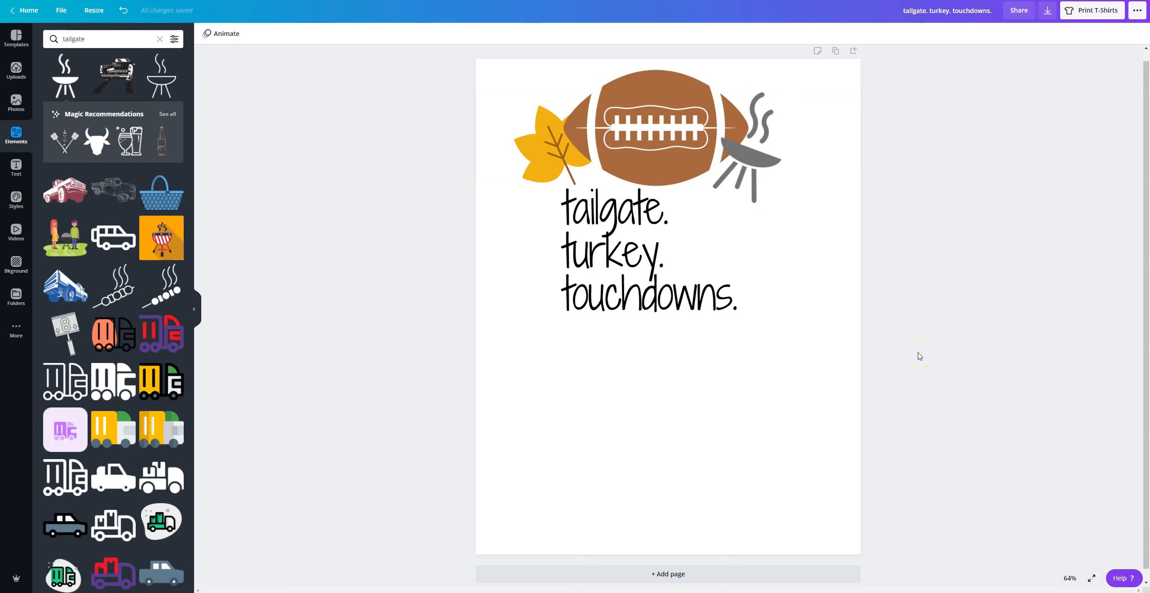
Try sending the football backward in the layer order
left_click(683, 164)
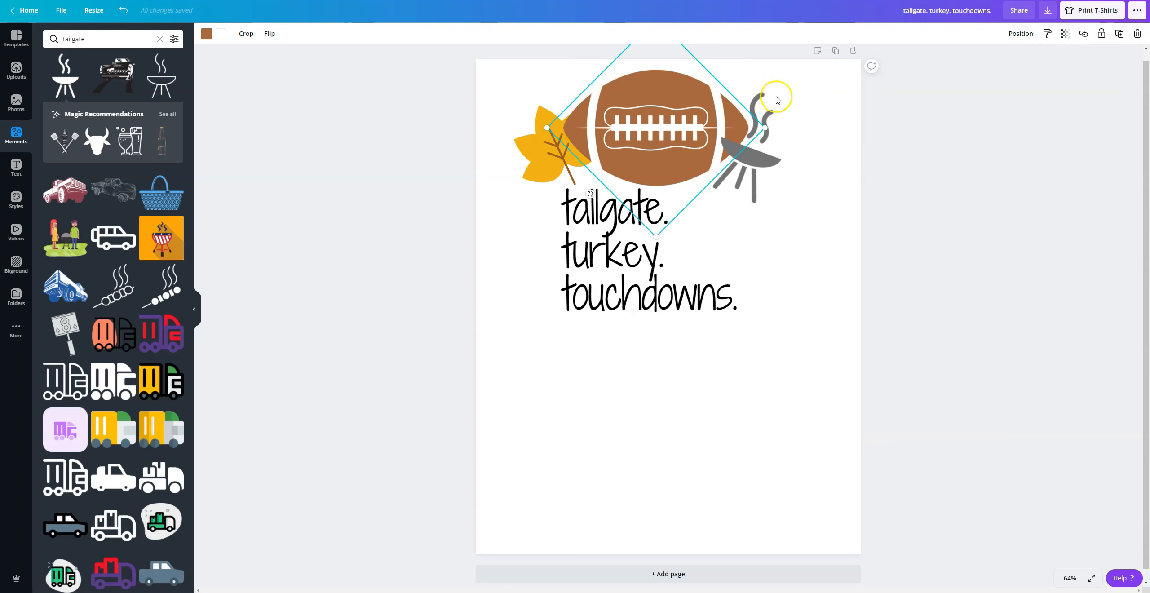
right_click(648, 125)
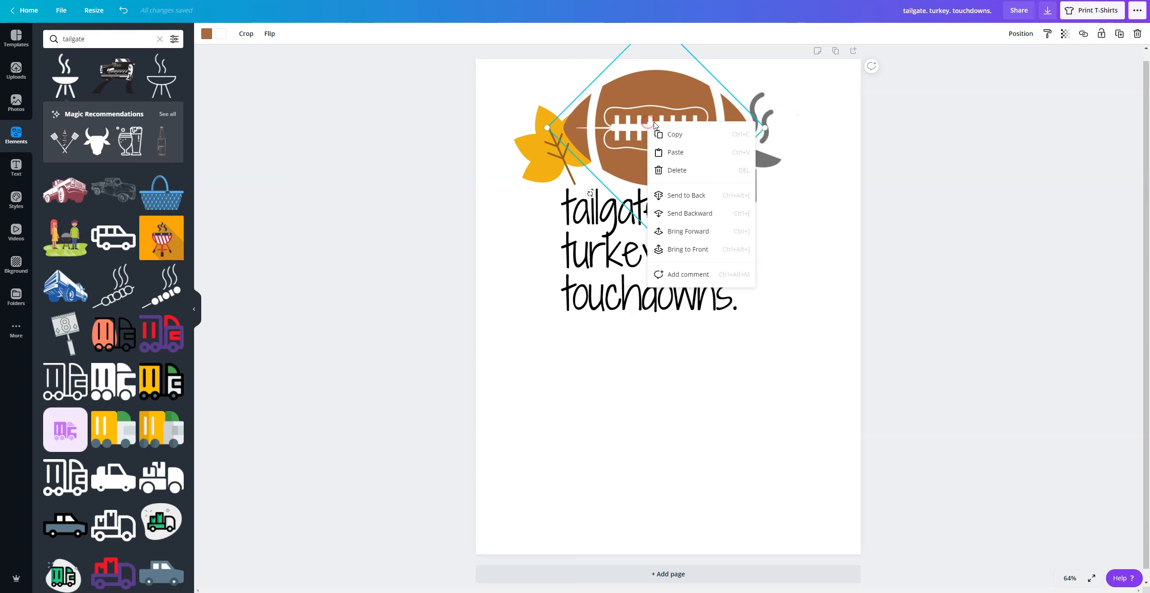
left_click(707, 209)
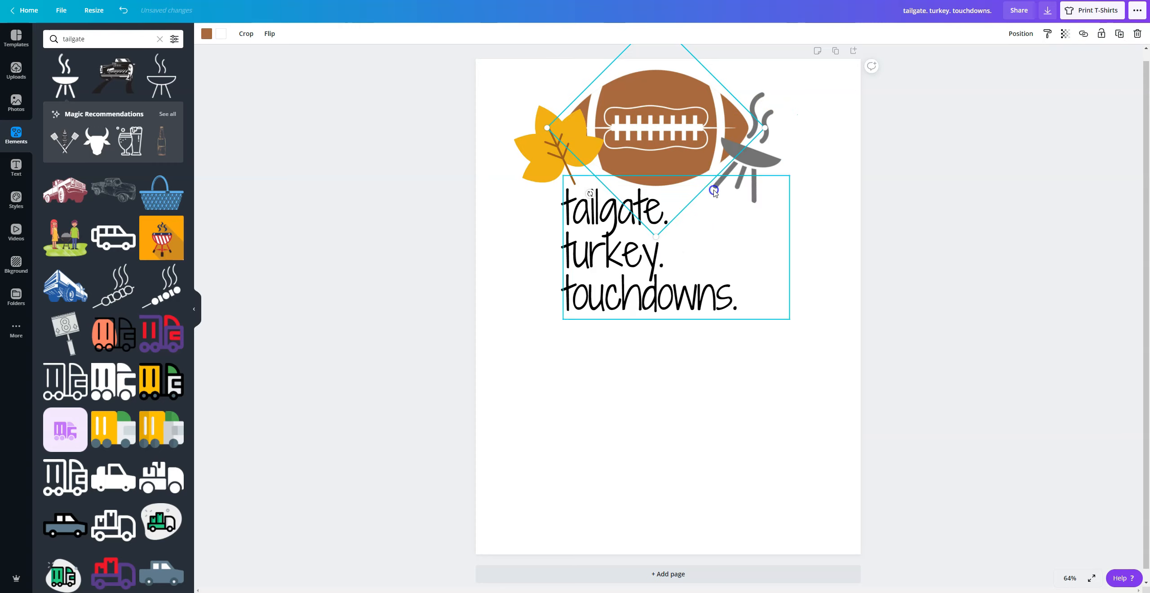
left_click(773, 432)
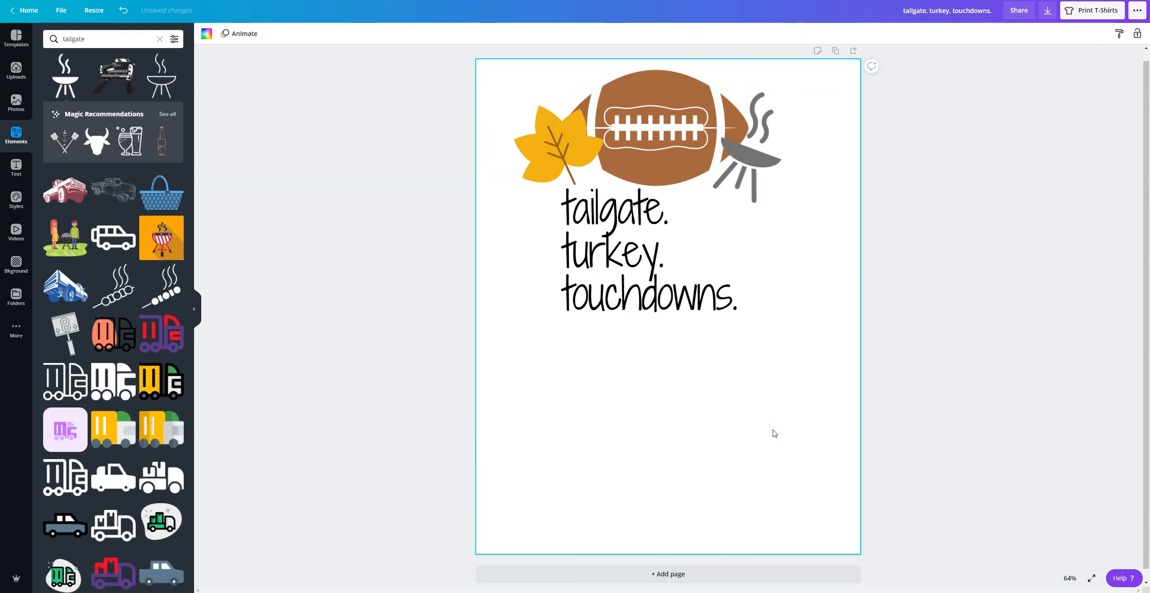
Bring the football to the front so it overlaps both the yellow leaf and the grill
right_click(681, 147)
left_click(740, 270)
left_click(768, 420)
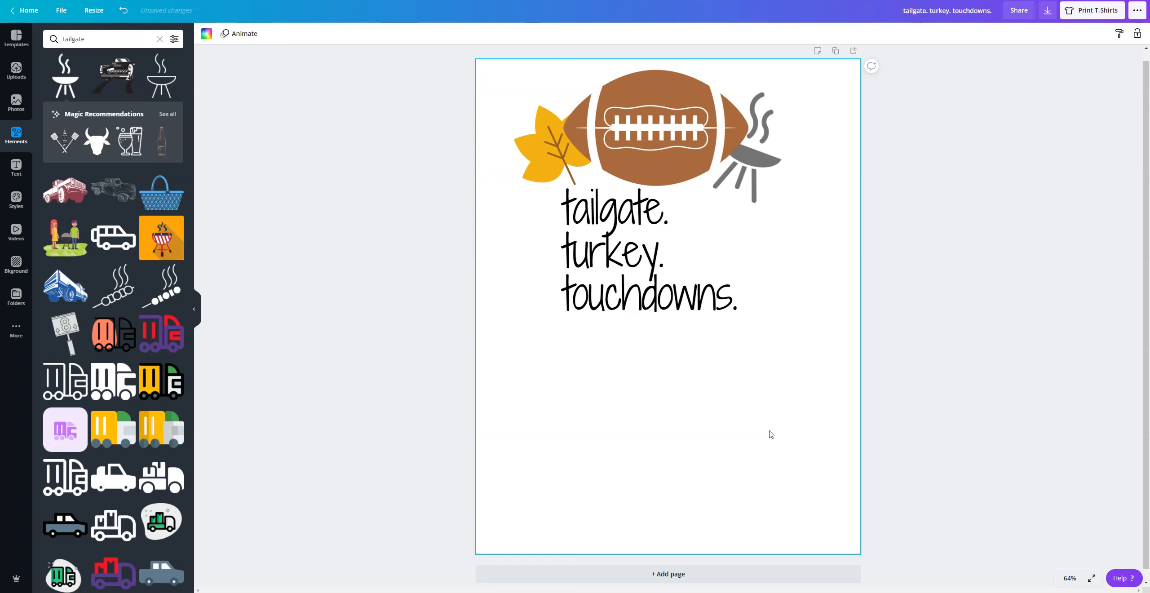
left_click(673, 215)
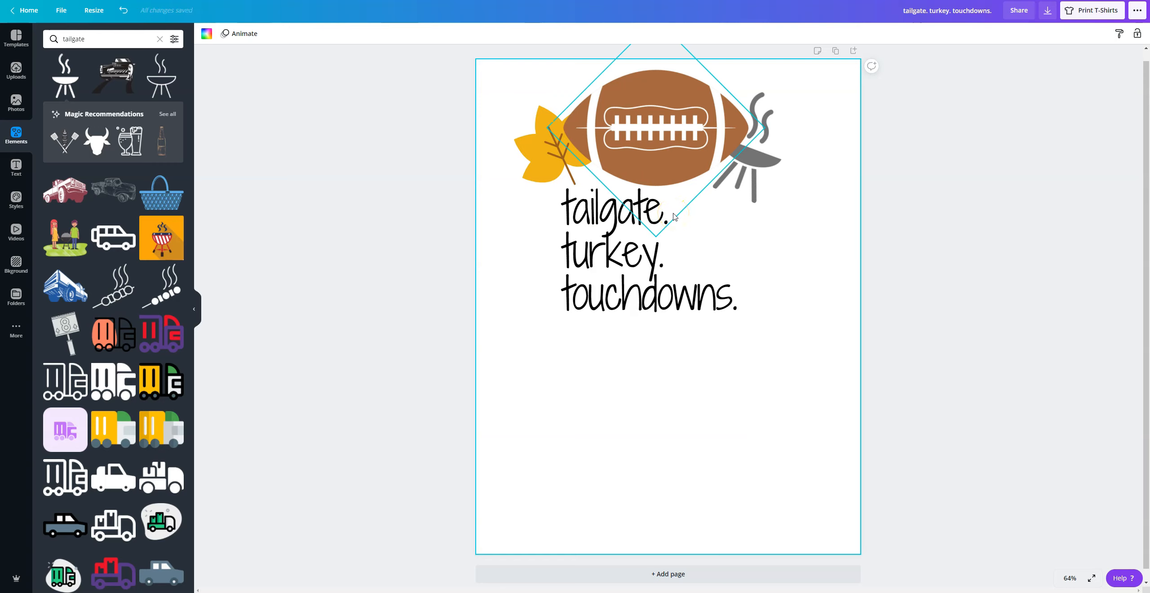
left_click(682, 415)
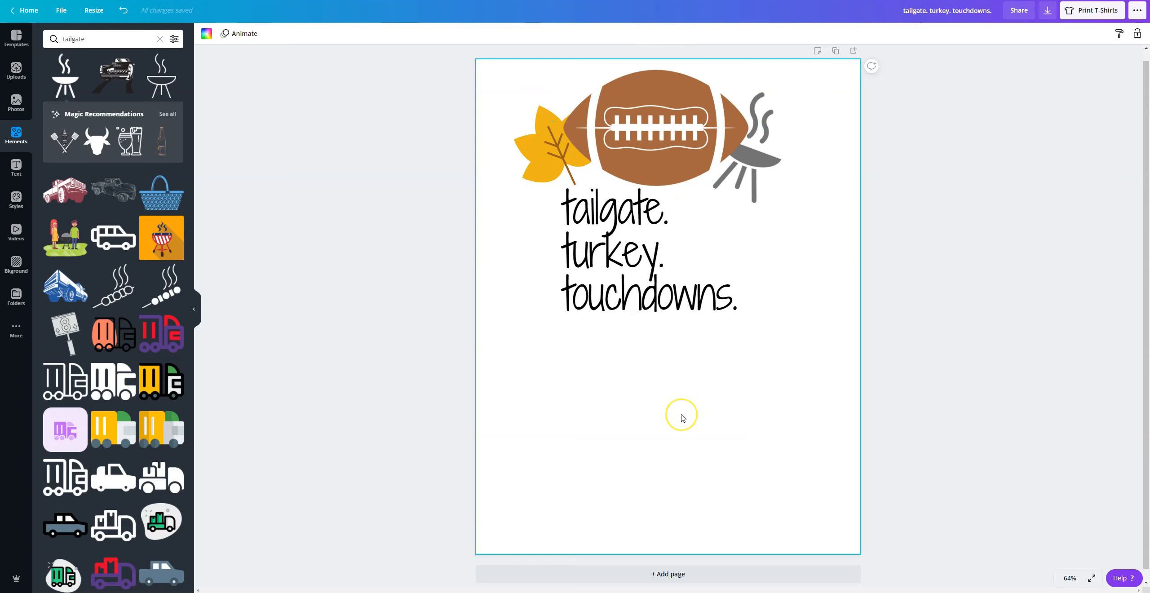
left_click(664, 140)
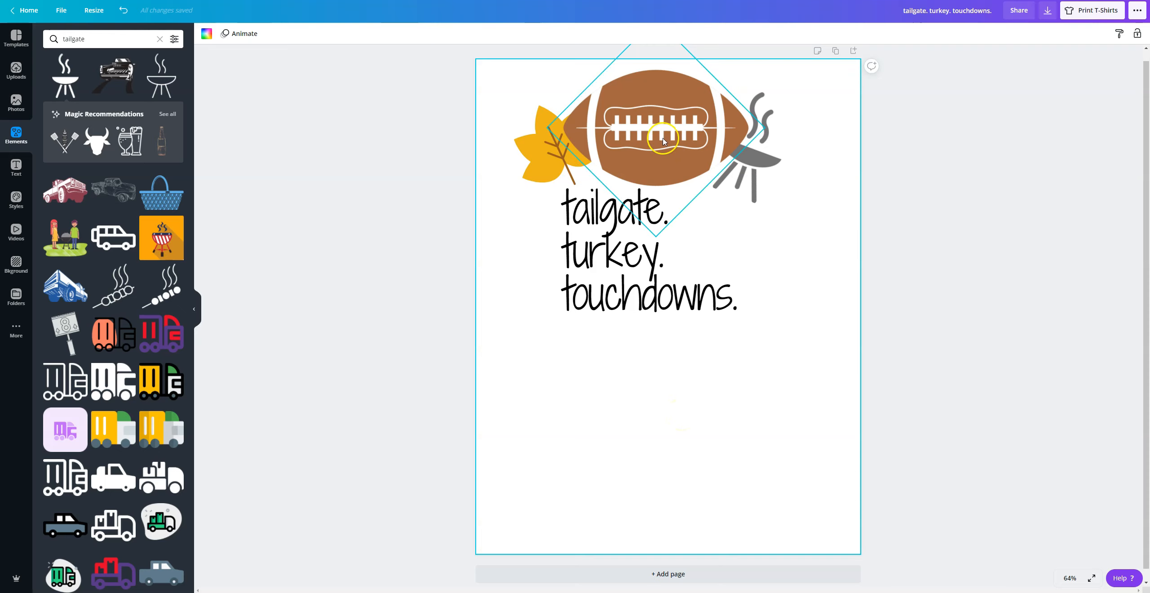
left_click(674, 416)
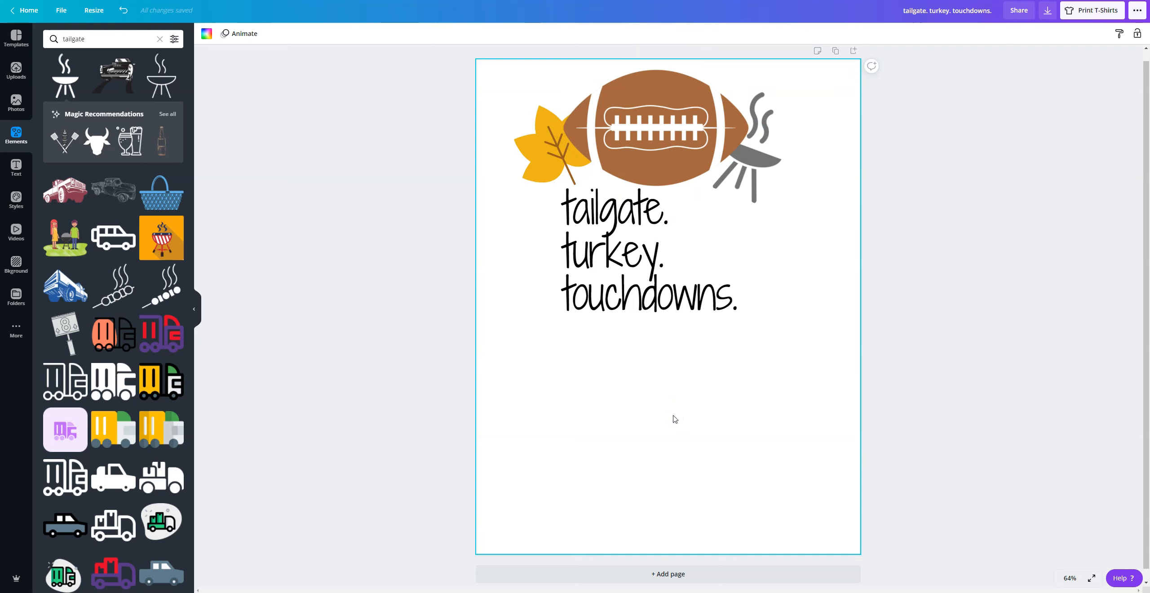
left_click(674, 417)
left_click(570, 387)
left_click(572, 407)
left_click(625, 399)
left_click(555, 396)
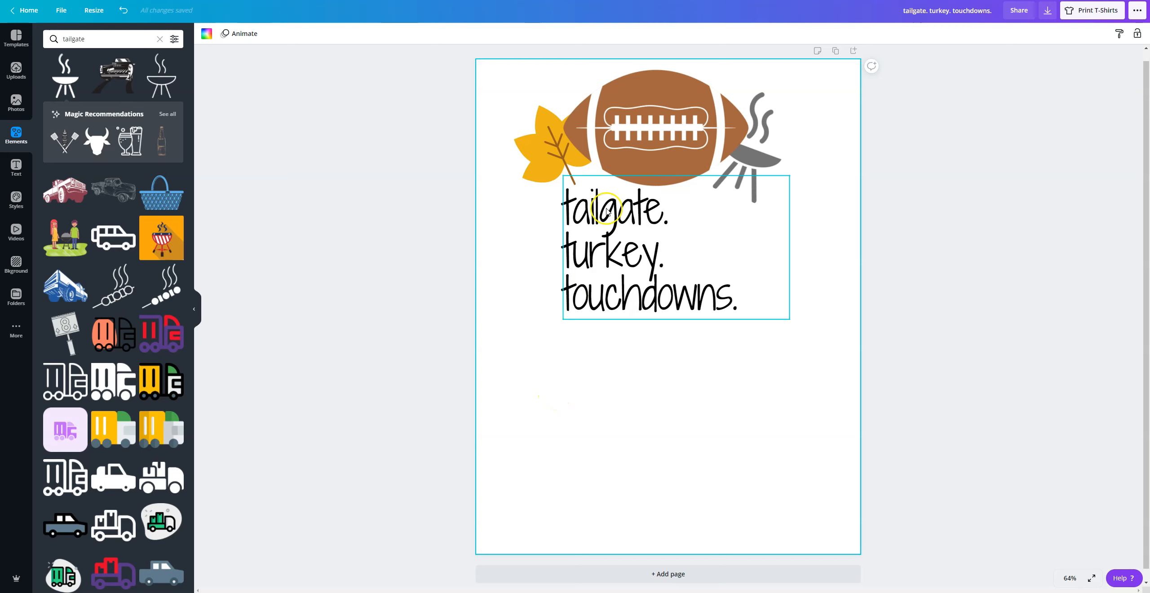
Scale down the football, leaf and grill together and position them just above the text at about its width
left_click_drag(515, 69, 806, 148)
left_click_drag(798, 231, 727, 212)
left_click_drag(662, 132, 707, 151)
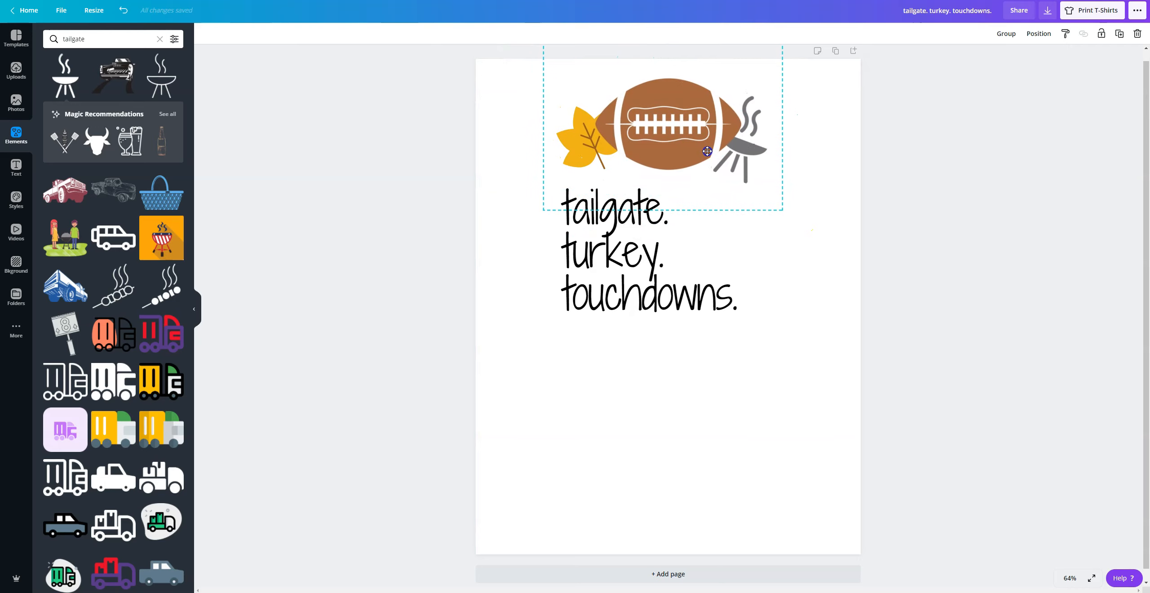
left_click_drag(777, 211, 758, 198)
left_click_drag(723, 145, 723, 145)
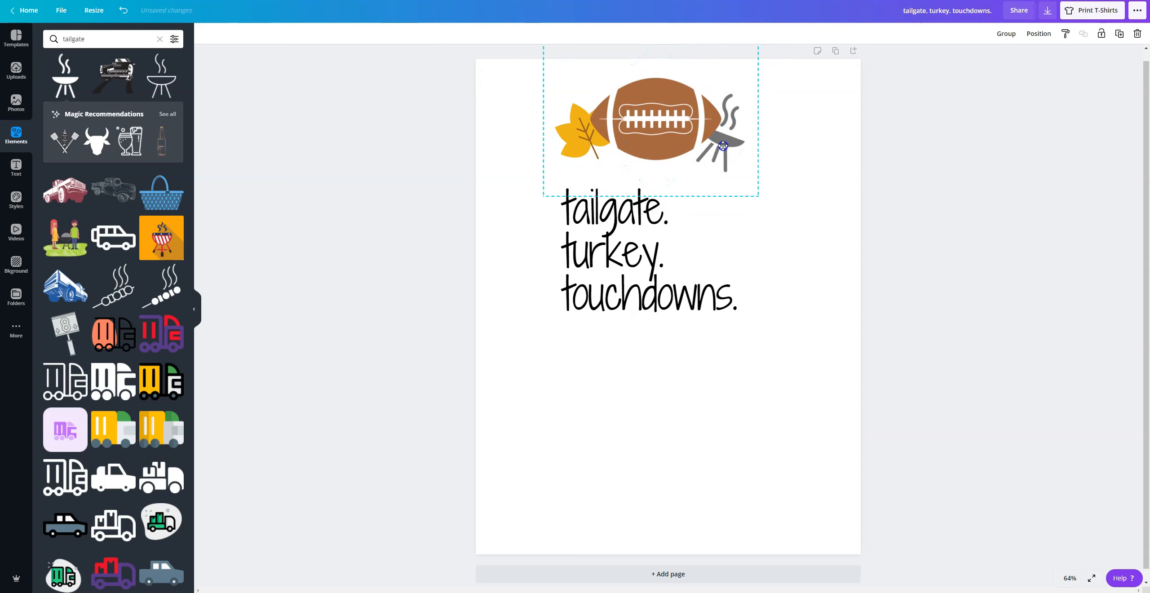
left_click_drag(764, 192, 744, 183)
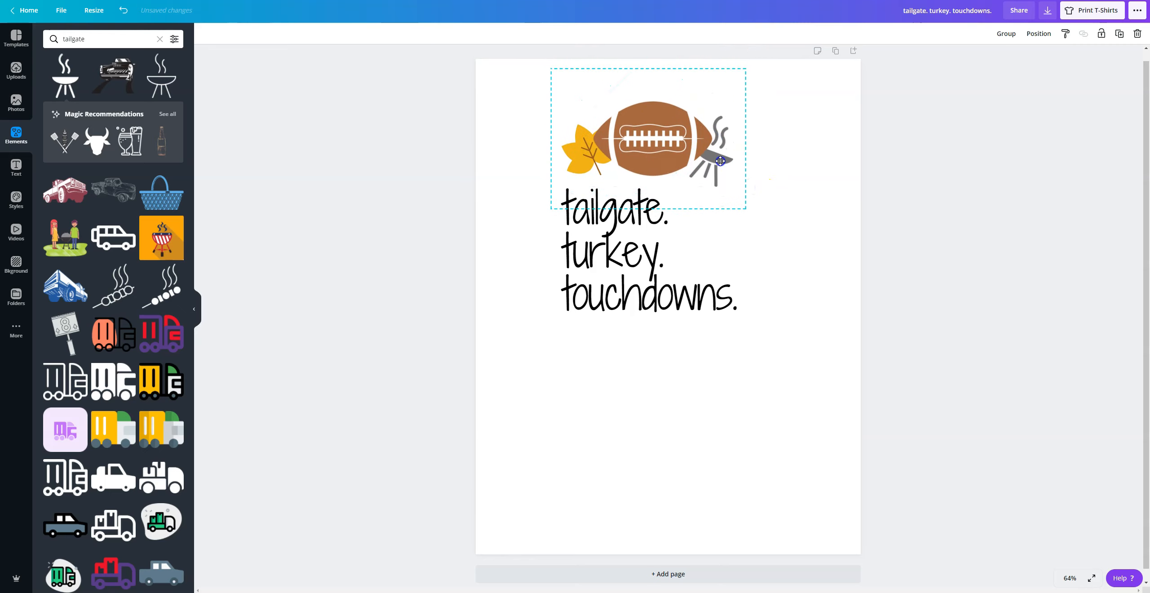
left_click(794, 450)
Move the graphics and text together up to the page's top edge
left_click_drag(791, 386, 563, 101)
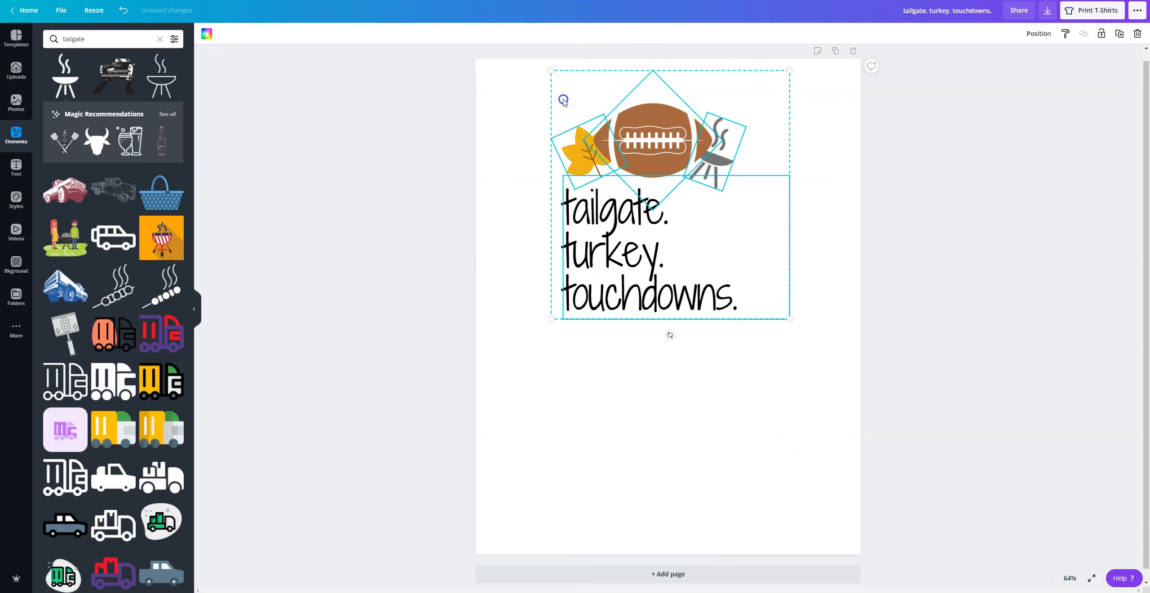
mouse_move(645, 223)
left_mouse_down()
mouse_move(651, 209)
mouse_move(689, 214)
mouse_move(643, 209)
left_mouse_up()
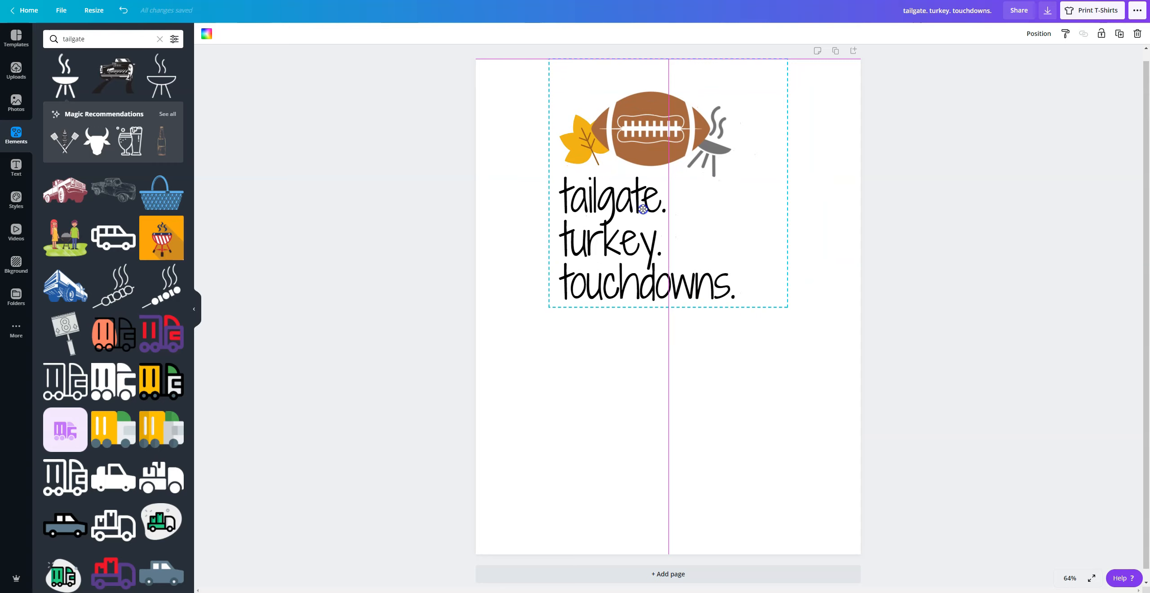
left_click(712, 456)
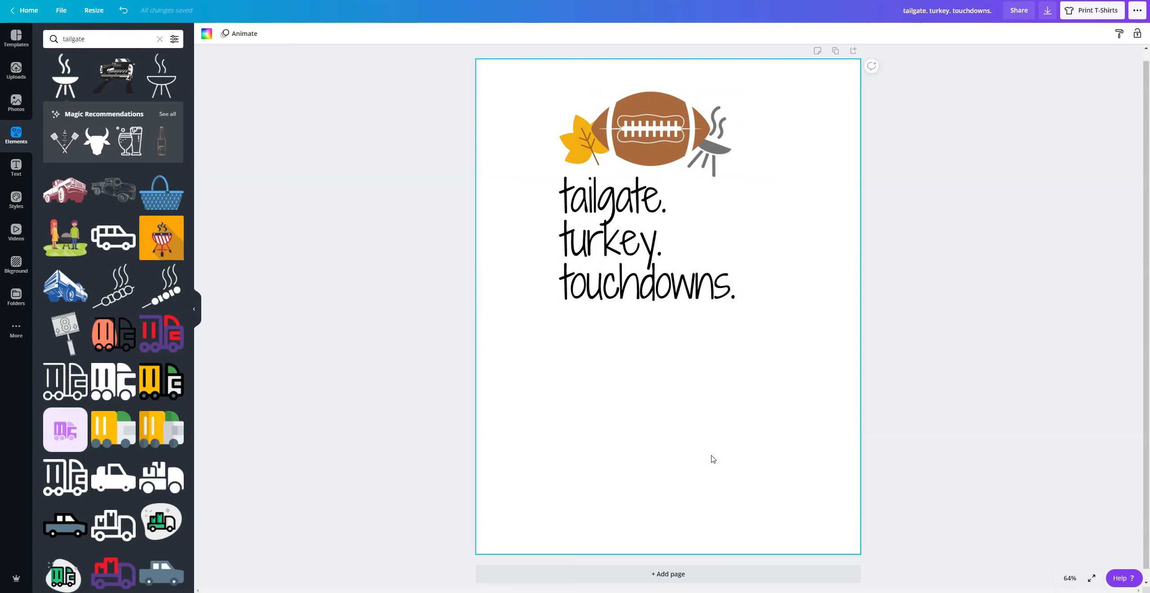
Shift the graphics and text slightly right so the design sits centered horizontally on the page
left_click_drag(652, 282, 659, 282)
left_click_drag(795, 344, 577, 85)
left_click_drag(631, 124, 650, 123)
left_click(742, 329)
left_click_drag(788, 118, 668, 153)
left_click_drag(590, 352, 635, 203)
left_click(661, 440)
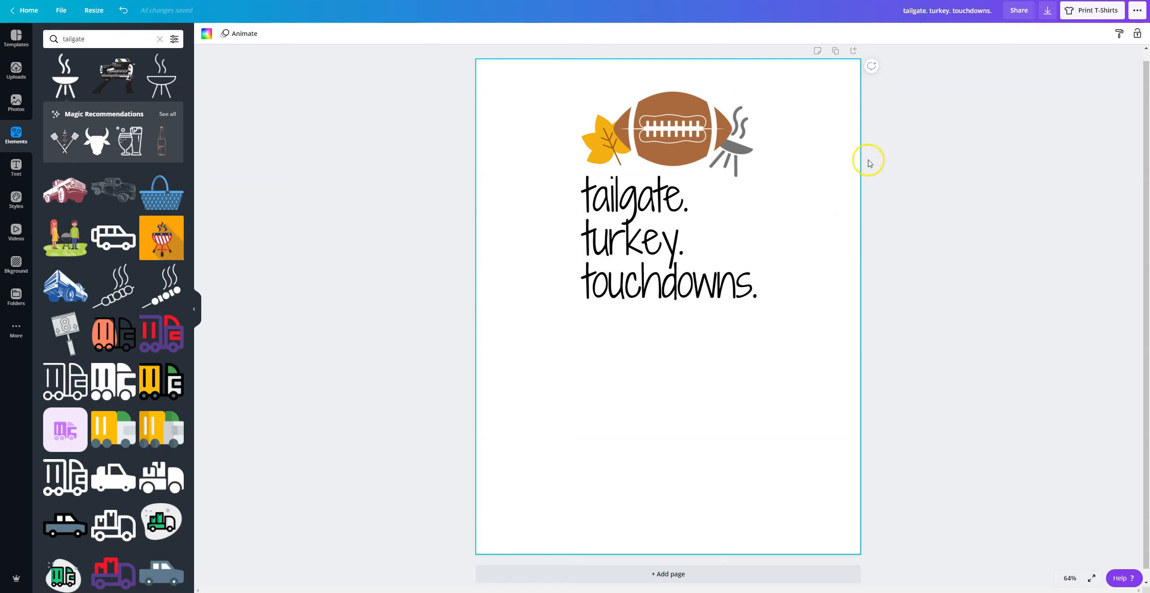
Download the design as a PNG at size 3x with a transparent background
left_click(1047, 16)
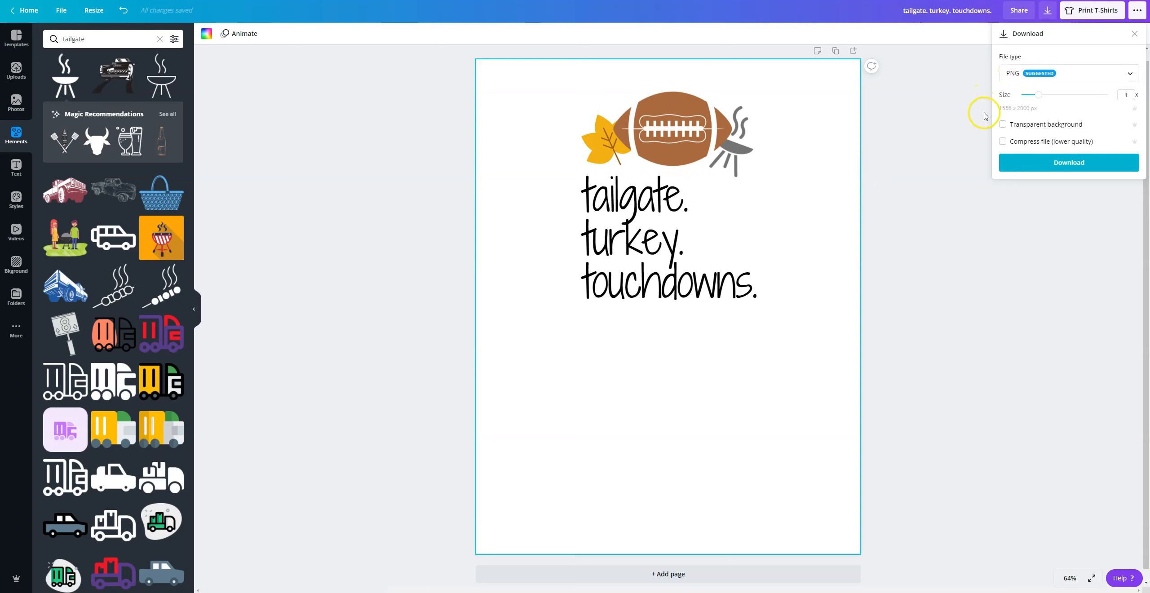
left_click(1040, 97)
left_click_drag(1040, 97, 1132, 94)
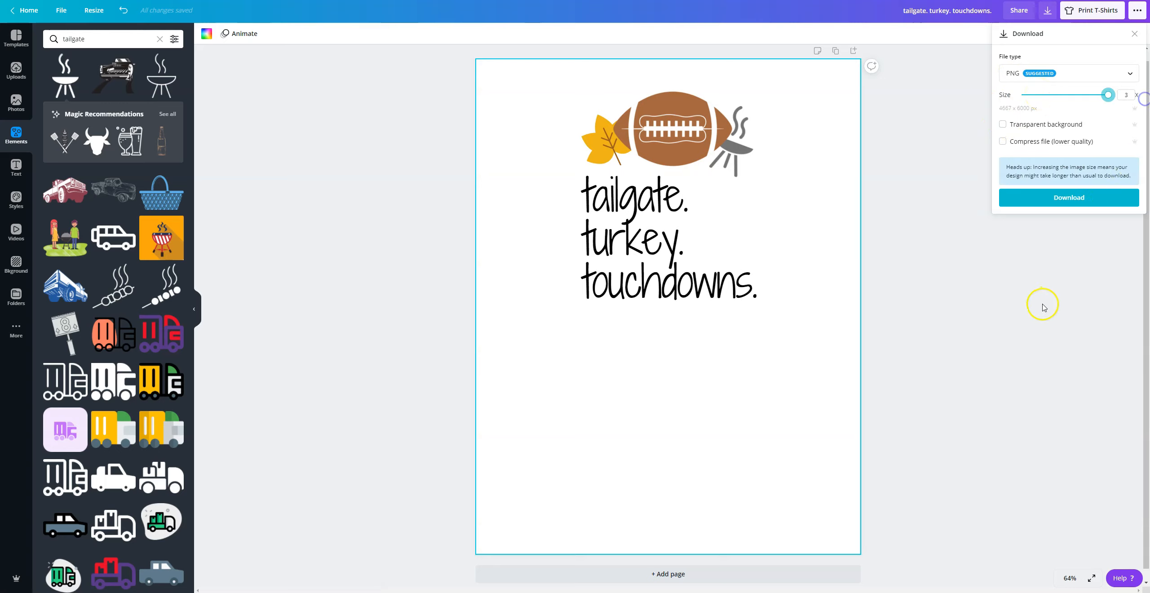
left_click(1003, 125)
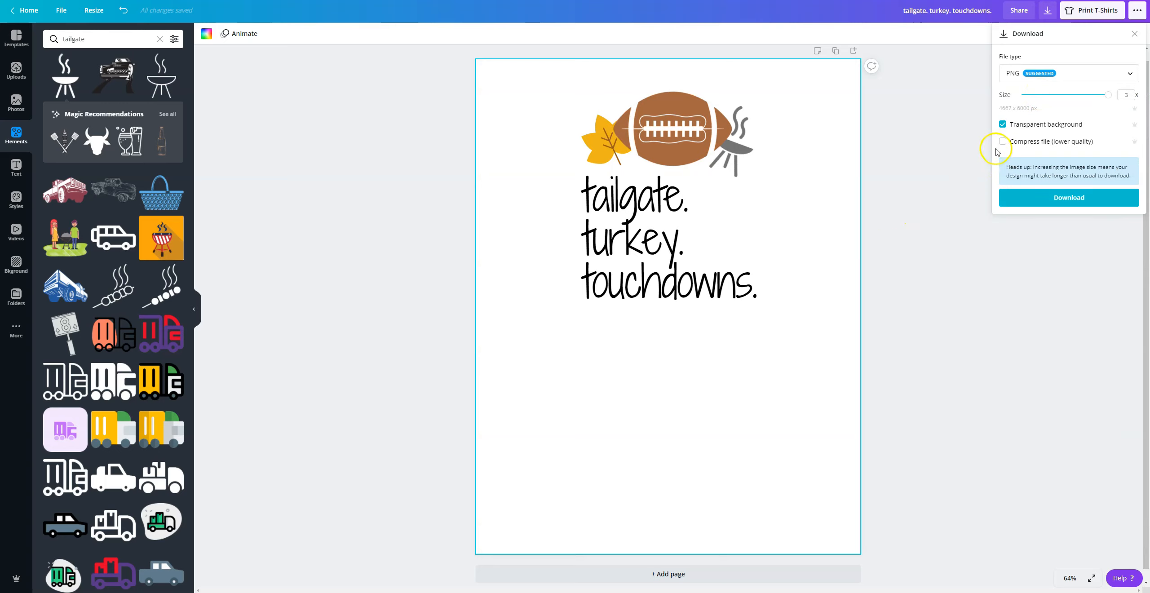
left_click(1072, 203)
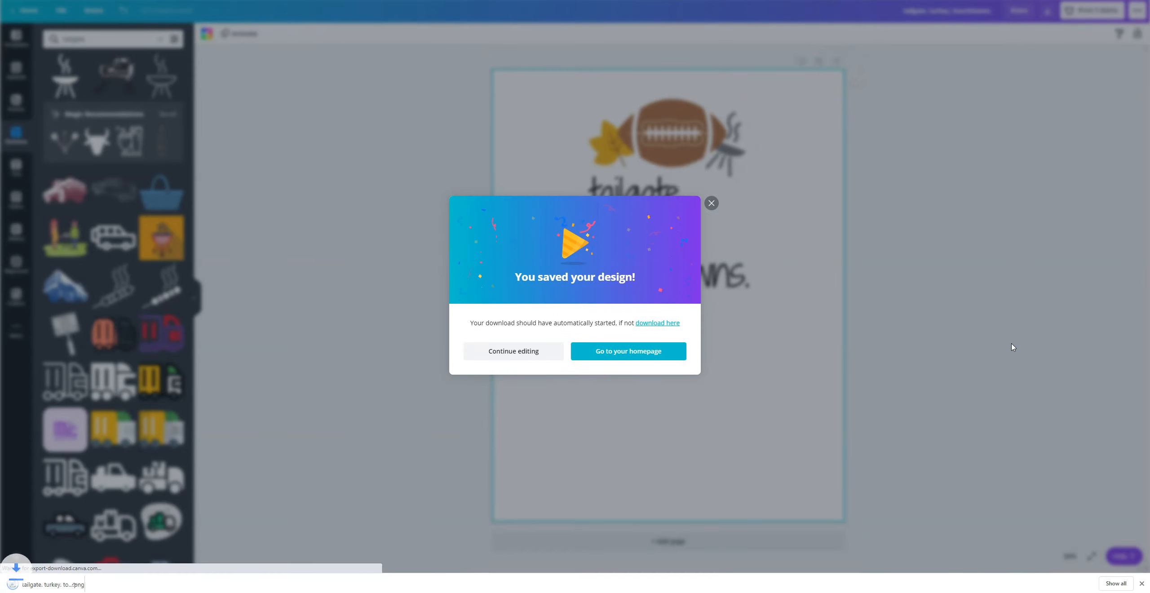
Dismiss the download notice, switch to Teespring and start a new product design
left_click(972, 345)
left_click(710, 204)
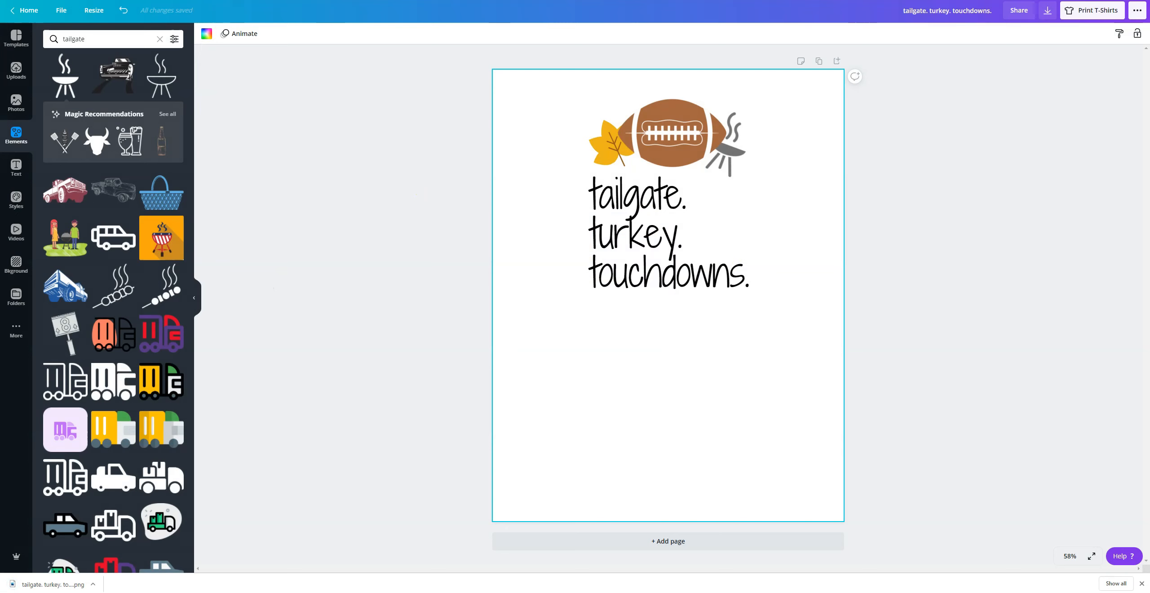
key("ctrl+Tab")
left_click(580, 162)
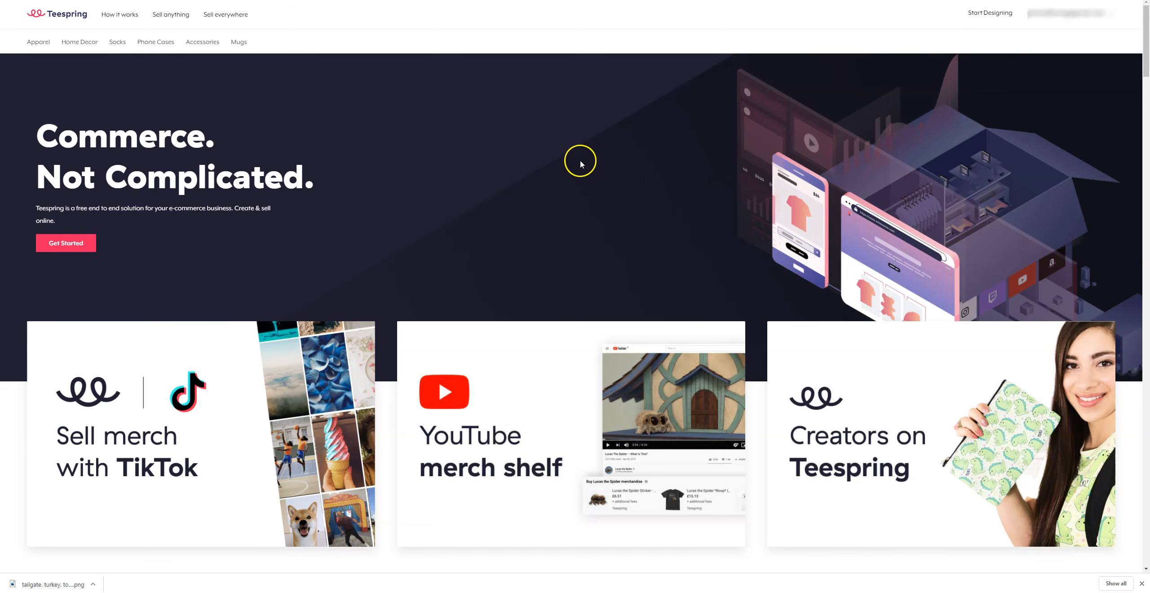
left_click(993, 17)
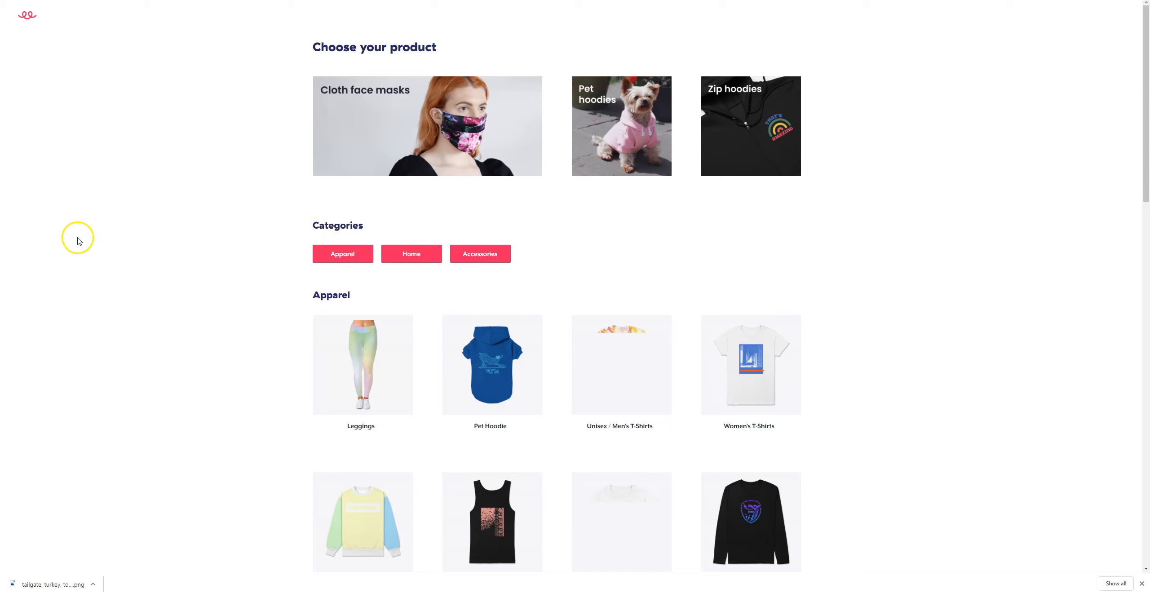
Choose the first Unisex/Men's T-Shirt product as the base and set the design up to sell
scroll(88, 230, "down", 1)
scroll(88, 227, "down", 2)
mouse_move(643, 362)
left_click(624, 297)
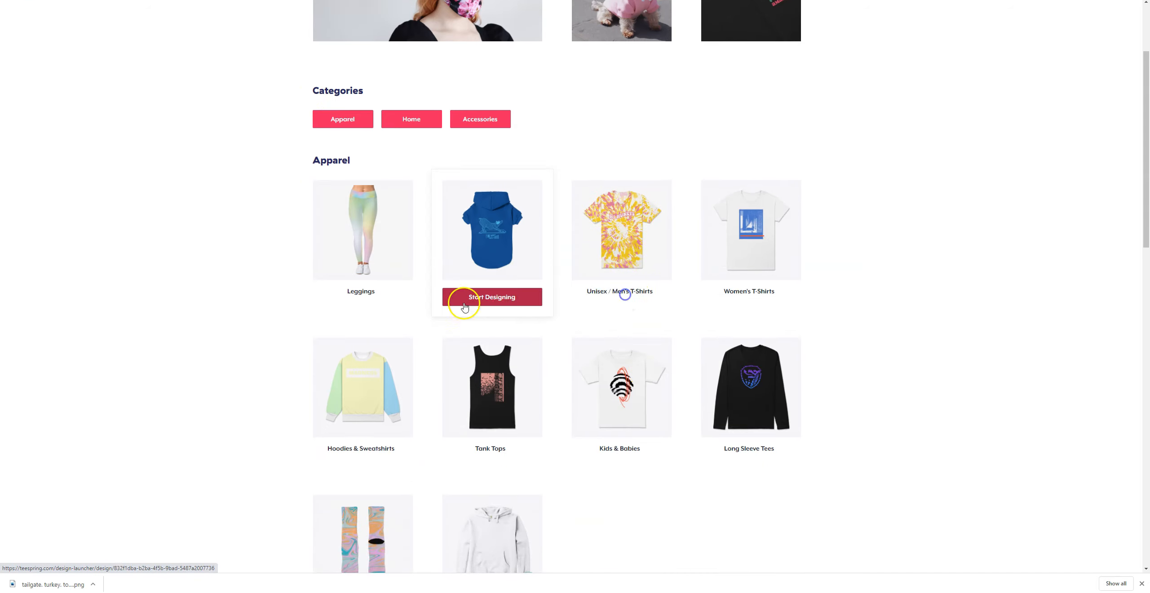
mouse_move(323, 141)
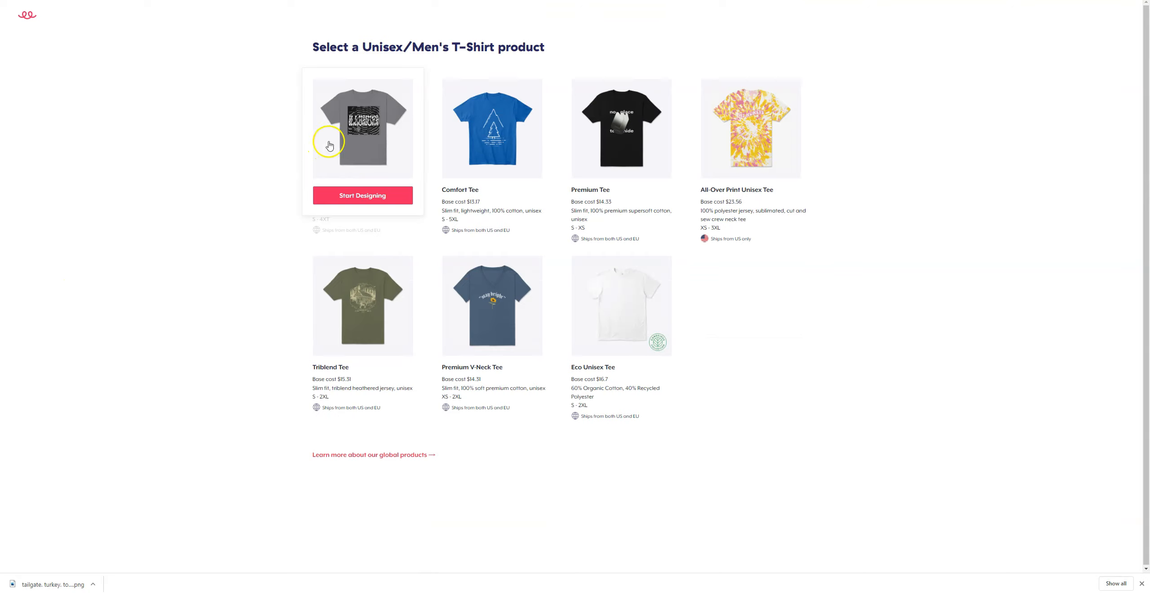
left_click(361, 198)
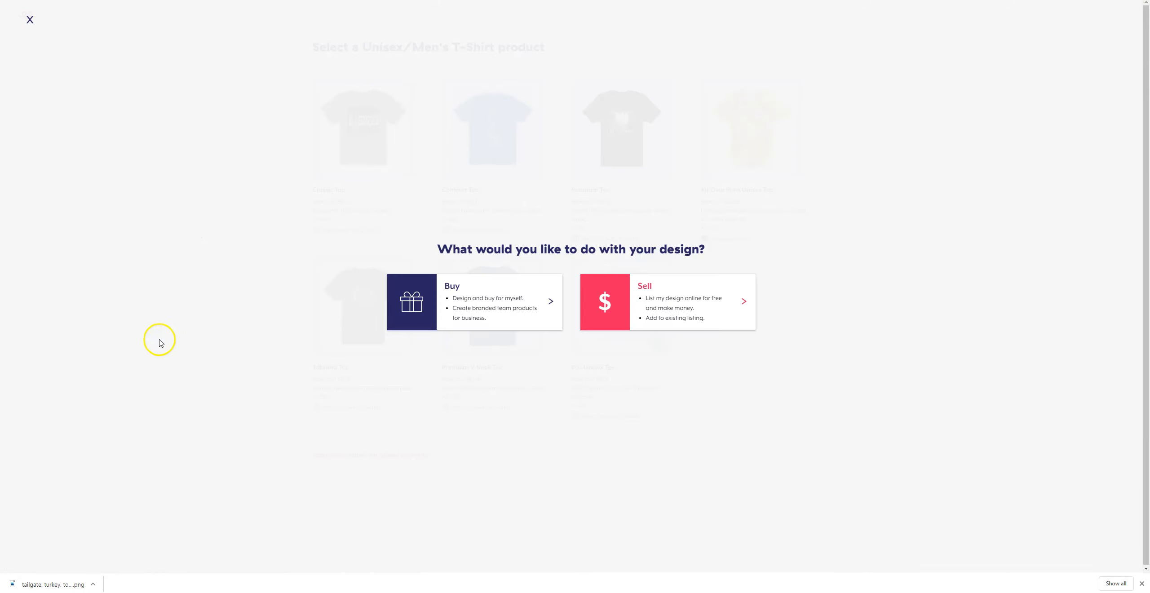
left_click(654, 314)
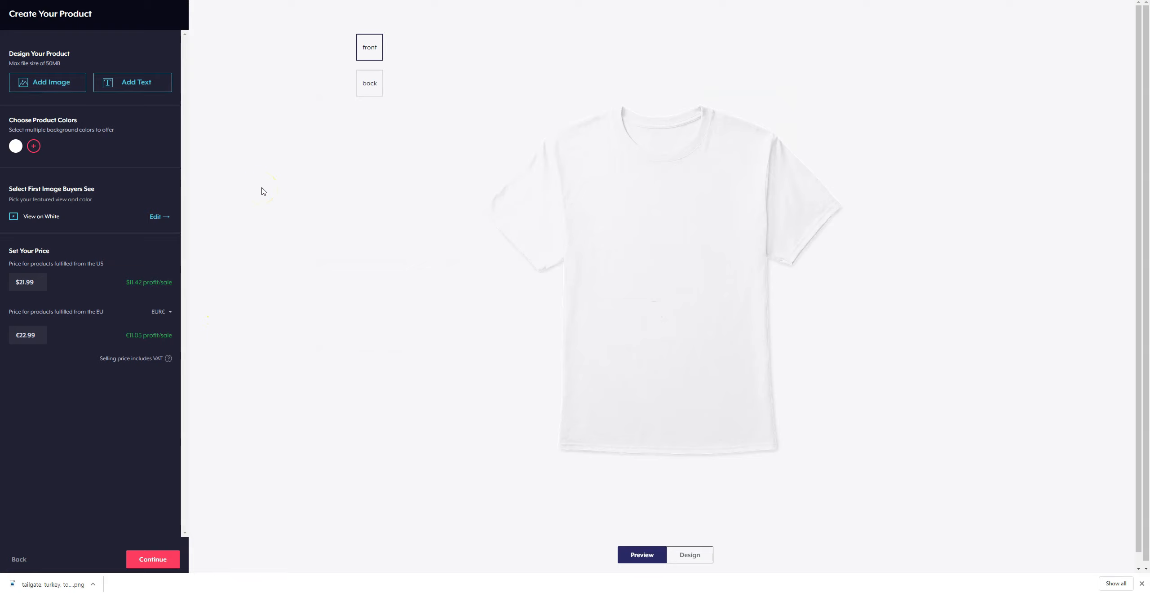
Upload the "tailgate. turkey. touchdowns." PNG from Downloads onto the front of the shirt
left_click(39, 89)
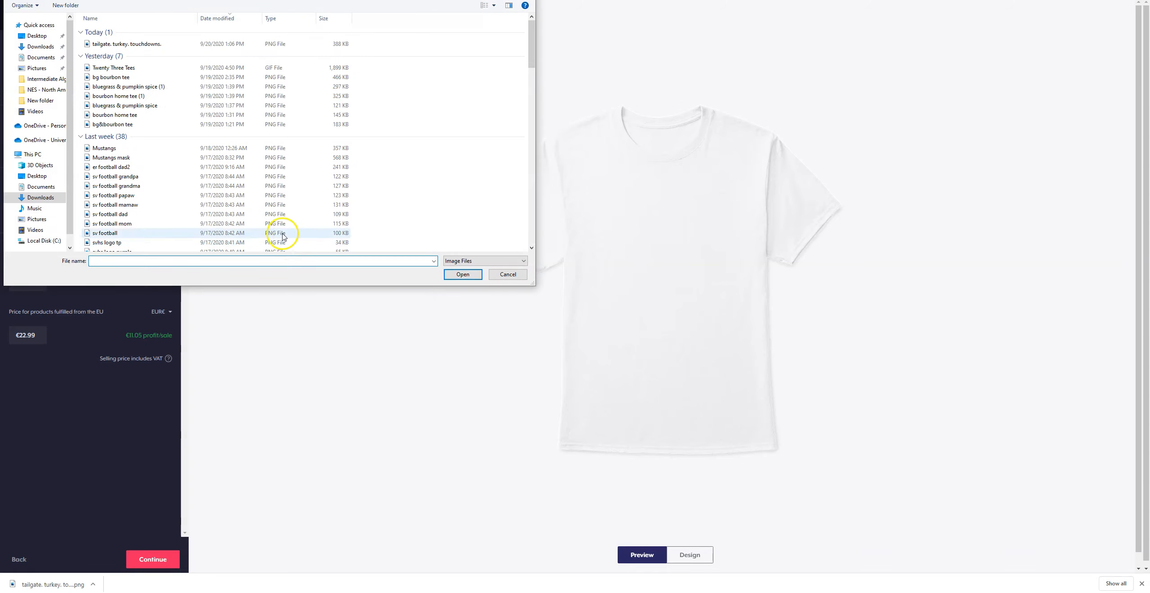
left_click(150, 44)
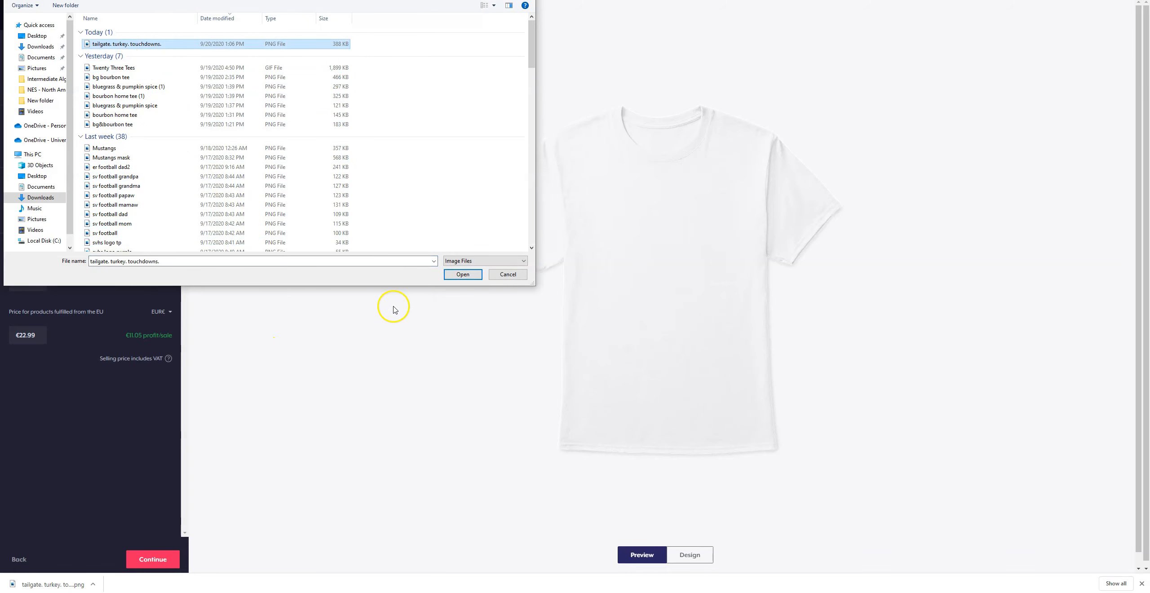
left_click(462, 274)
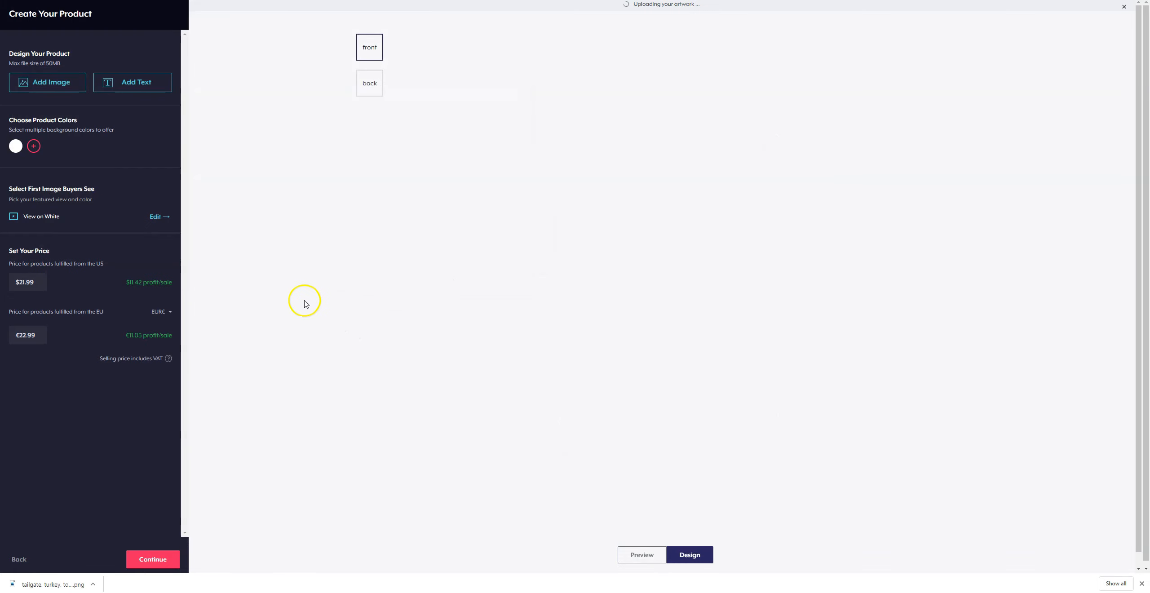
Enlarge the artwork to about 15.54" x 19.97" and center it with the football at the print area's upper edge
left_click(657, 238)
left_click_drag(741, 340, 773, 396)
left_click(726, 284)
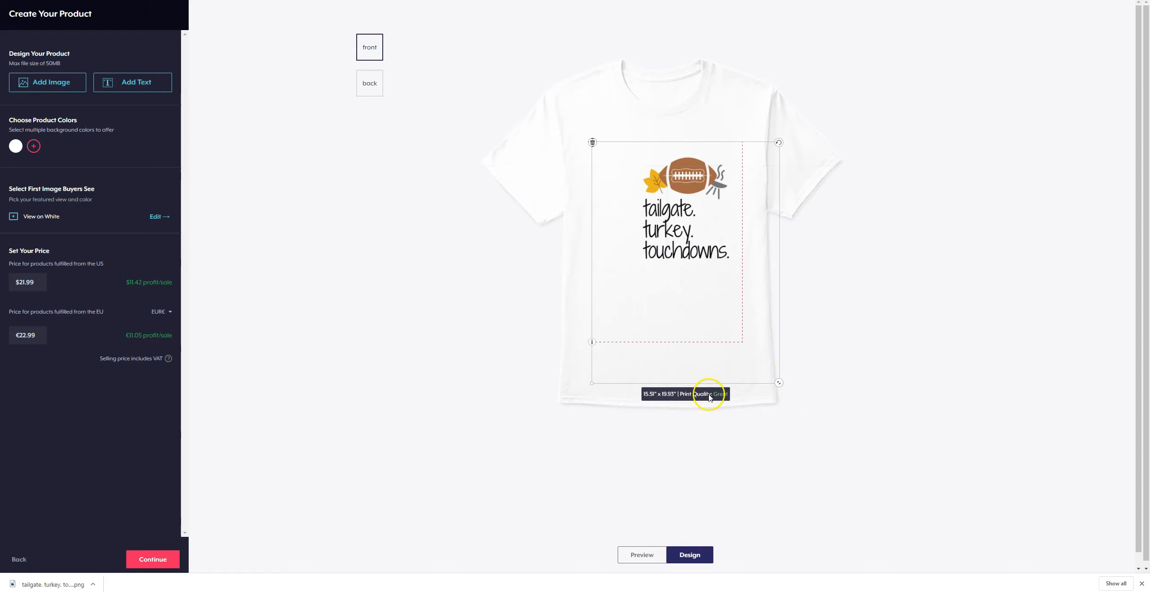
left_click_drag(779, 383, 777, 385)
left_click_drag(684, 228, 669, 214)
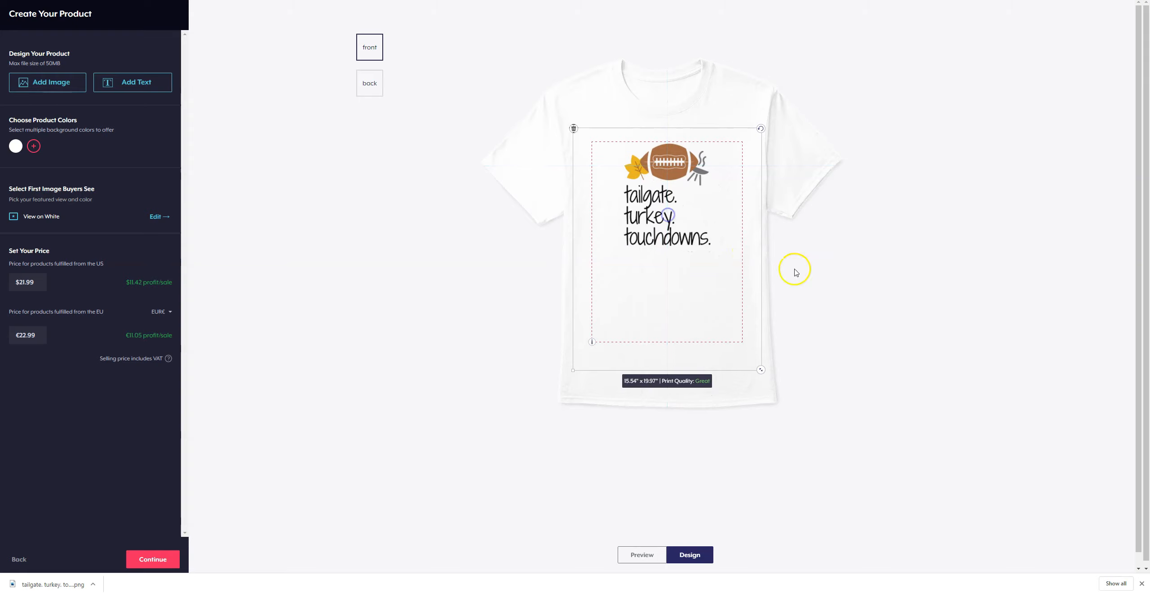
left_click(969, 292)
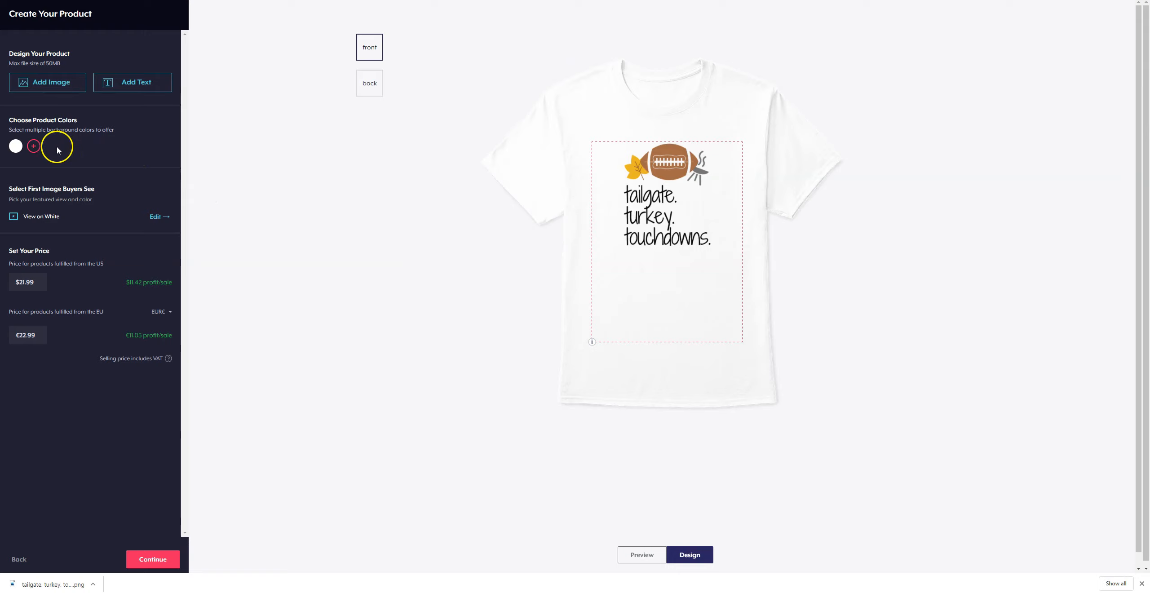
Offer the tee in navy, blue, red, dark green, orange and purple besides white, leaving black out
left_click(34, 147)
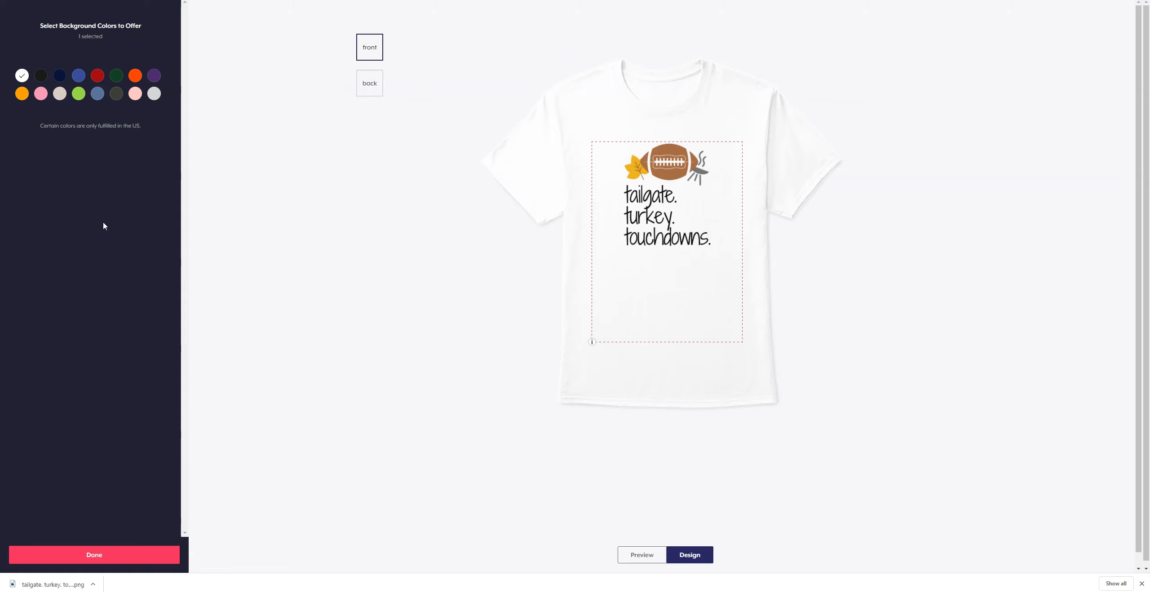
left_click(41, 77)
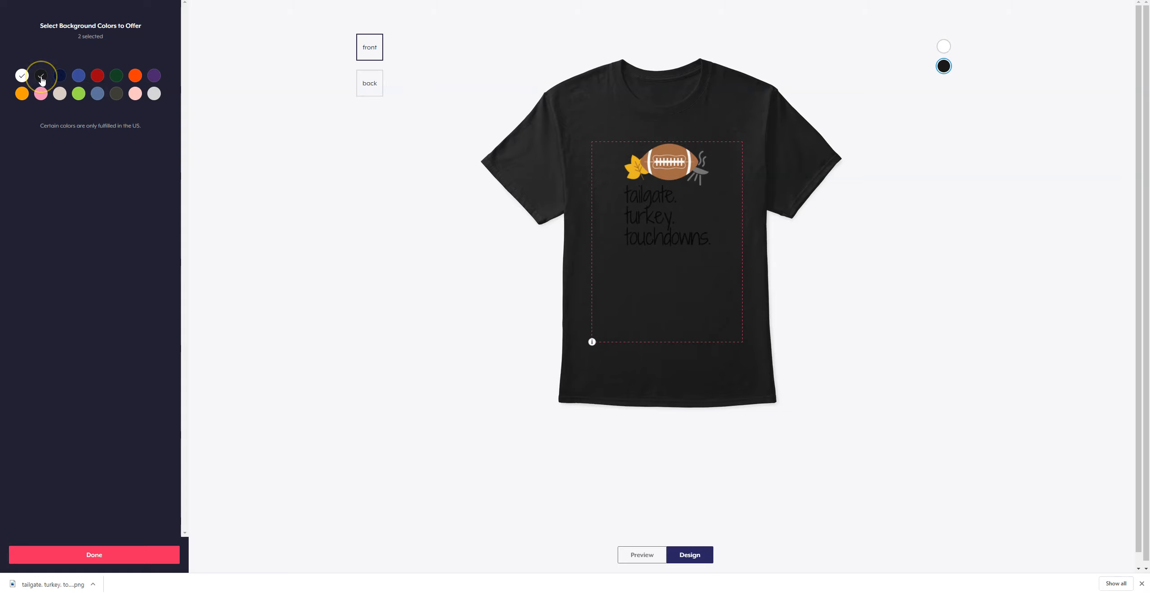
left_click(41, 77)
left_click(62, 79)
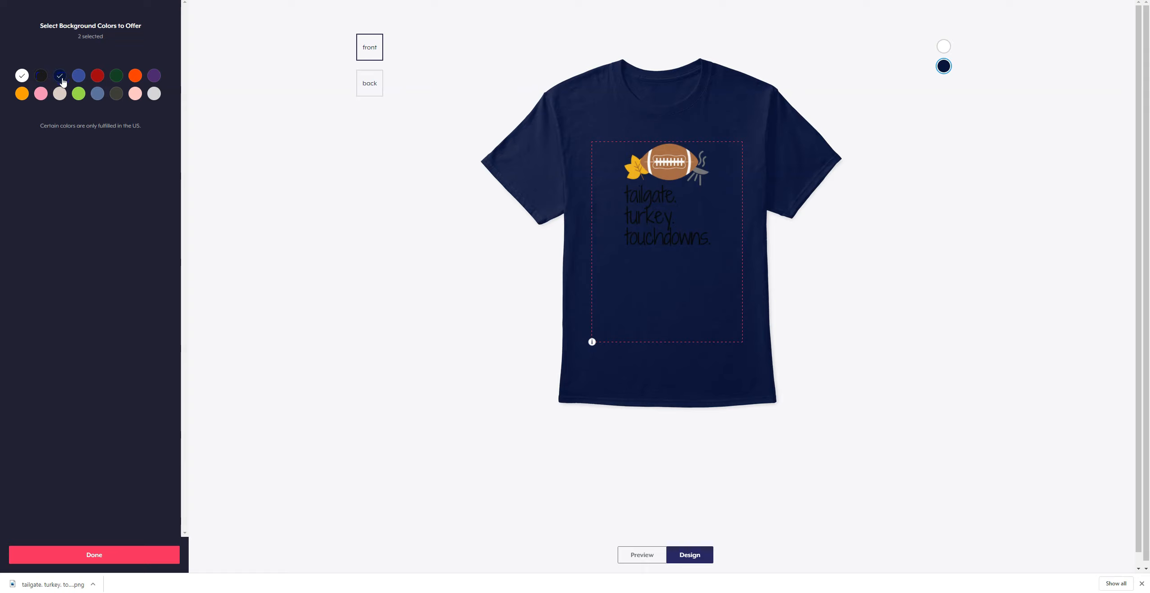
left_click(78, 78)
left_click(94, 77)
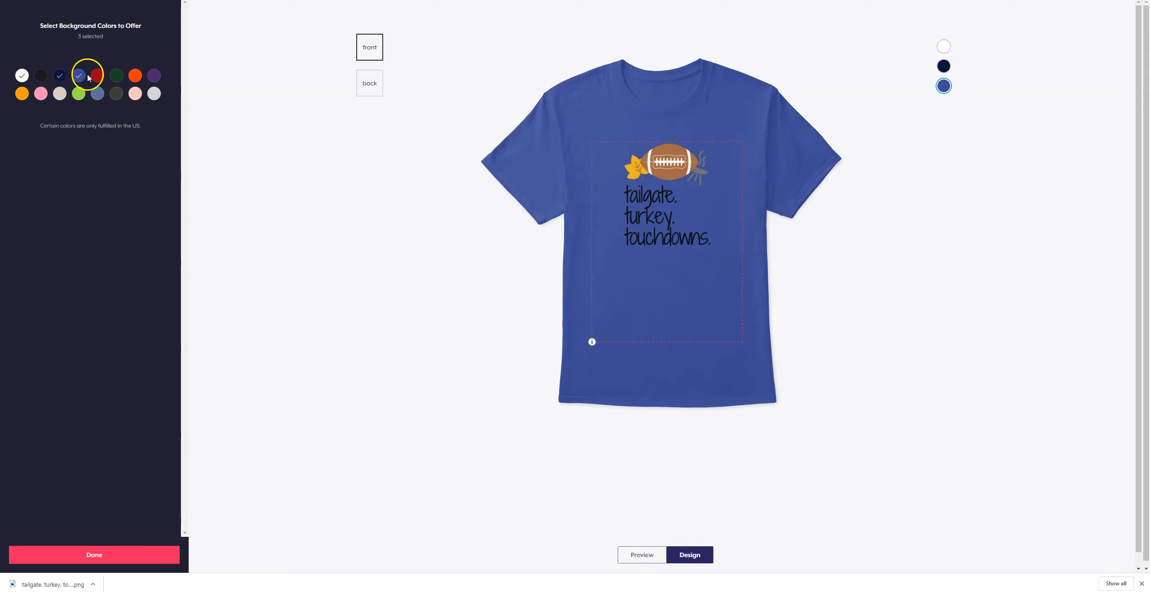
left_click(116, 76)
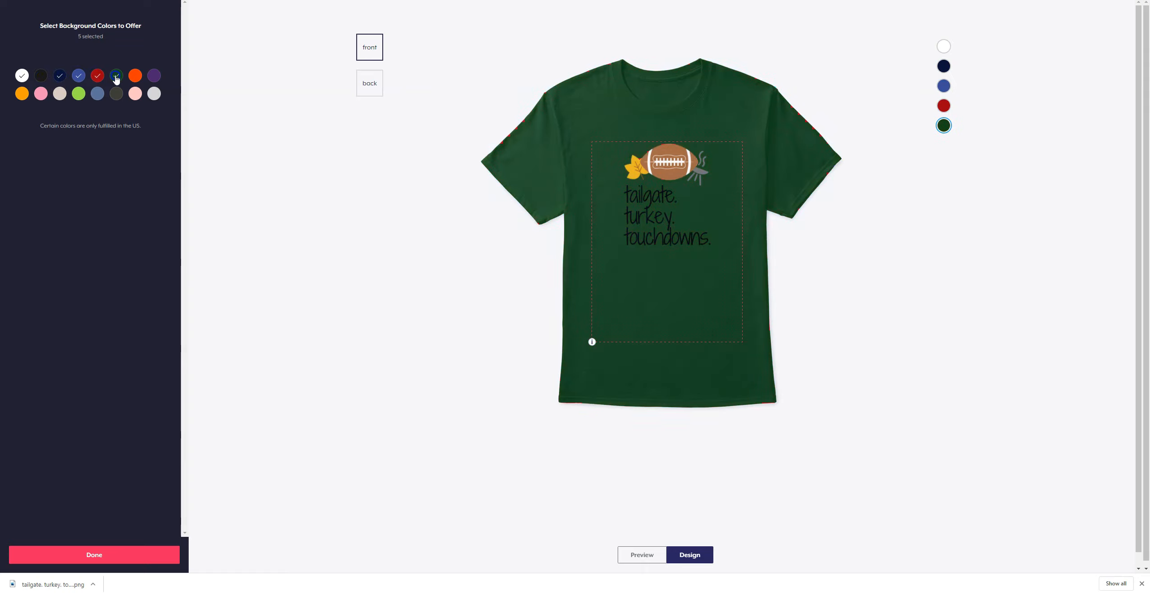
left_click(133, 79)
left_click(154, 76)
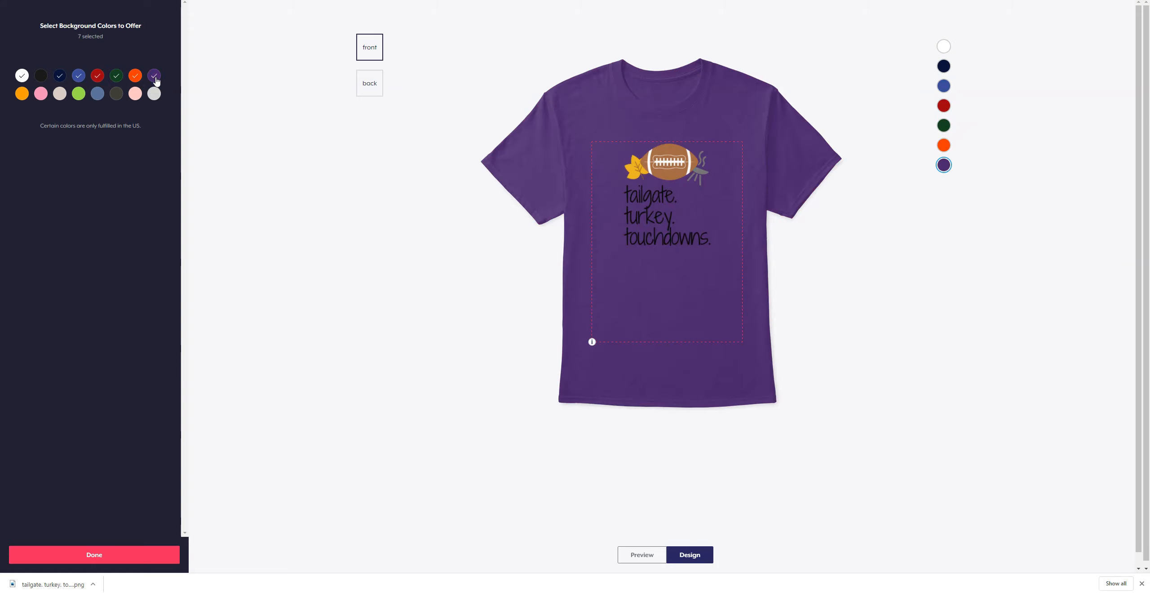
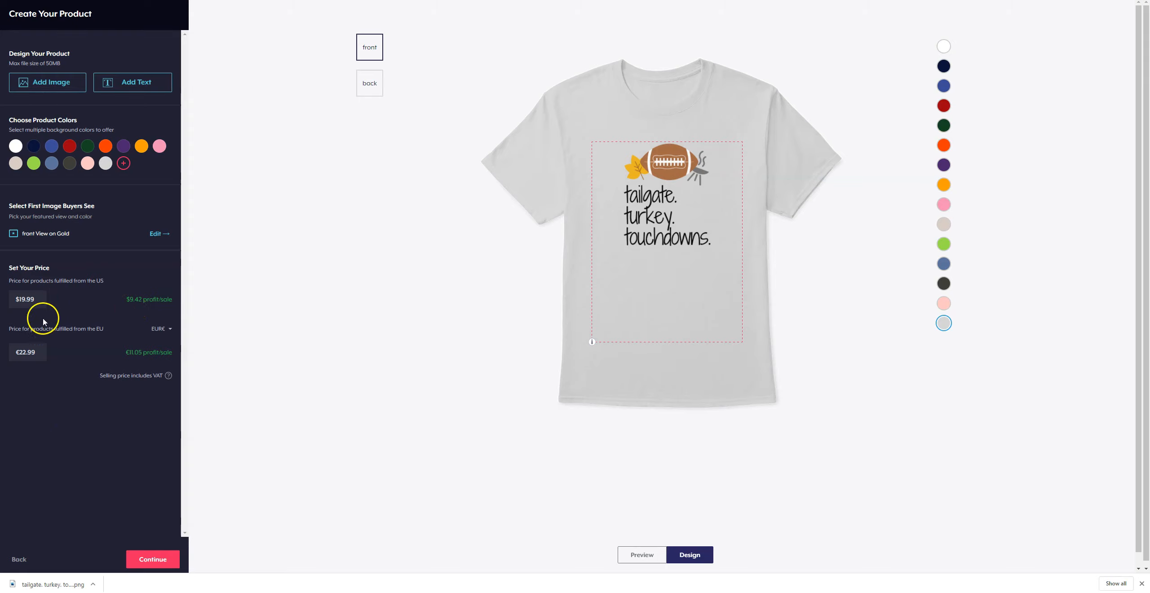
Continue to adding more products and review the available Unisex / Men's T-Shirts styles without adding any
left_click(153, 557)
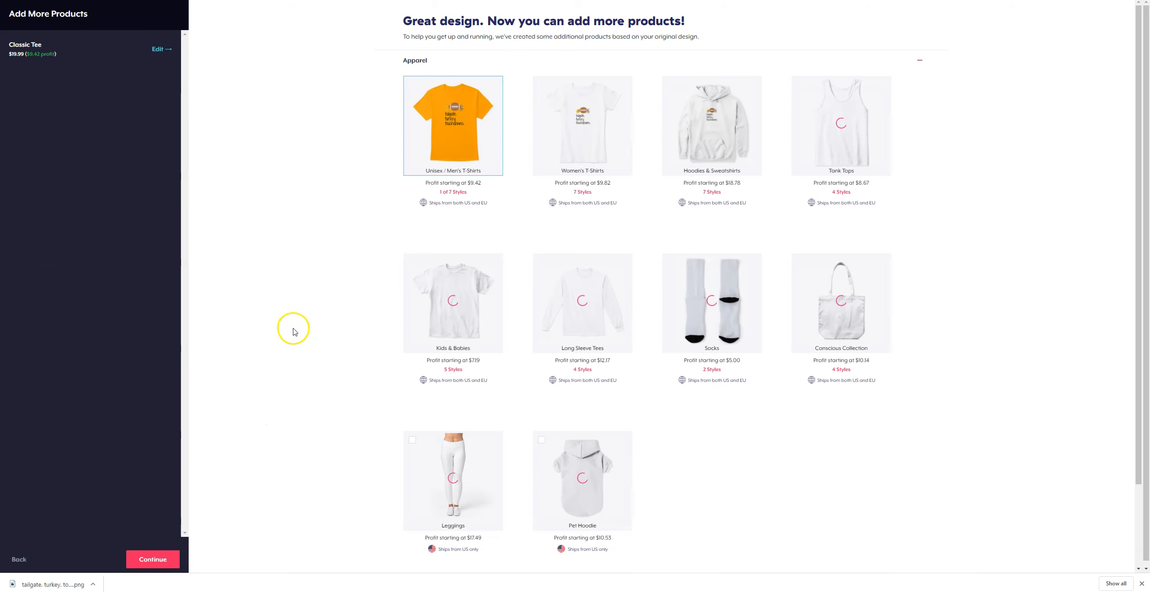
mouse_move(452, 135)
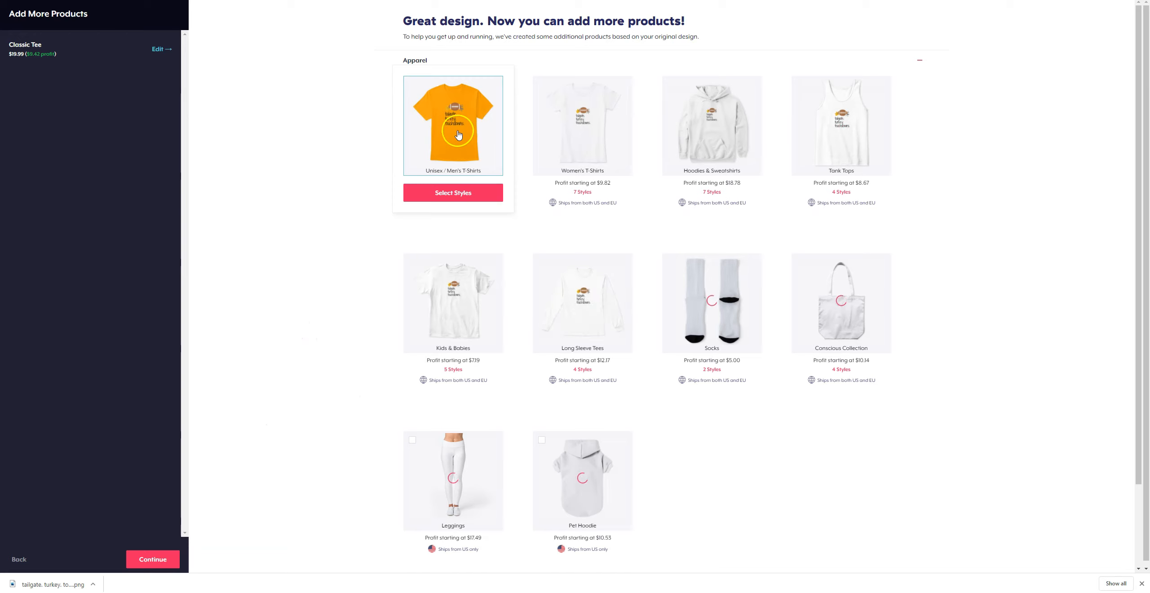
left_click(470, 197)
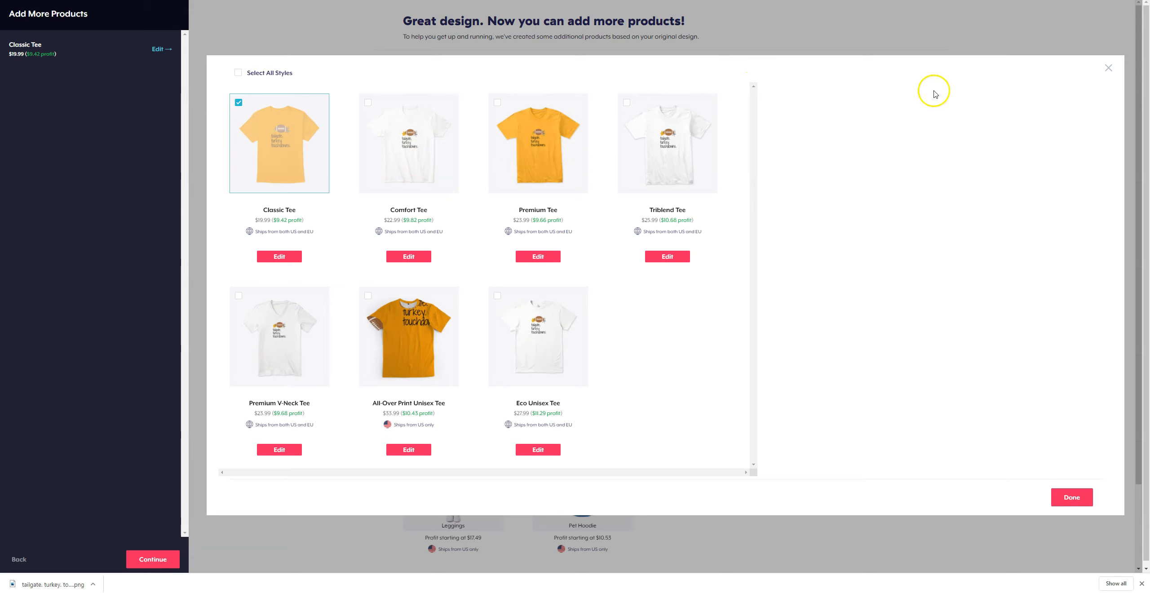
left_click(1070, 498)
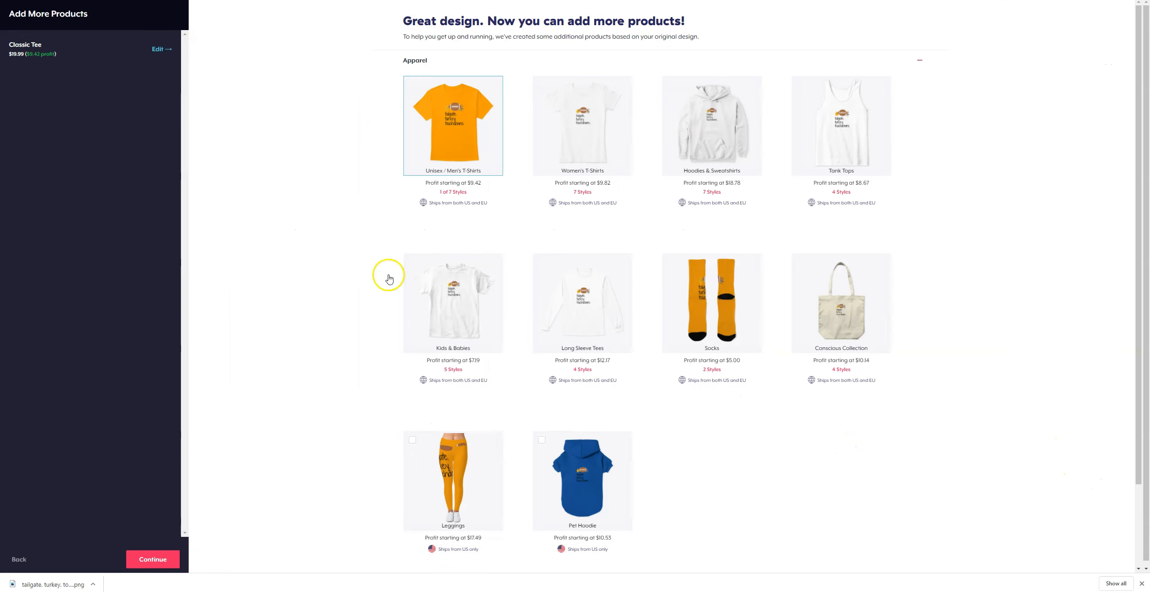
Open the Women's Comfort Tee from the Women's T-Shirts styles for editing
mouse_move(468, 135)
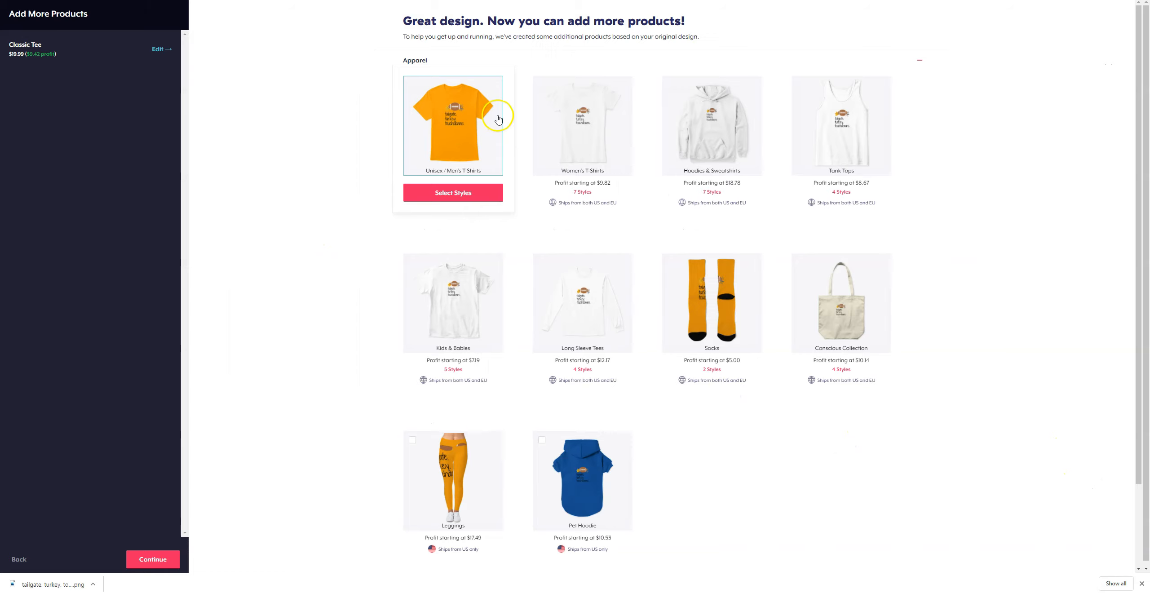
mouse_move(537, 133)
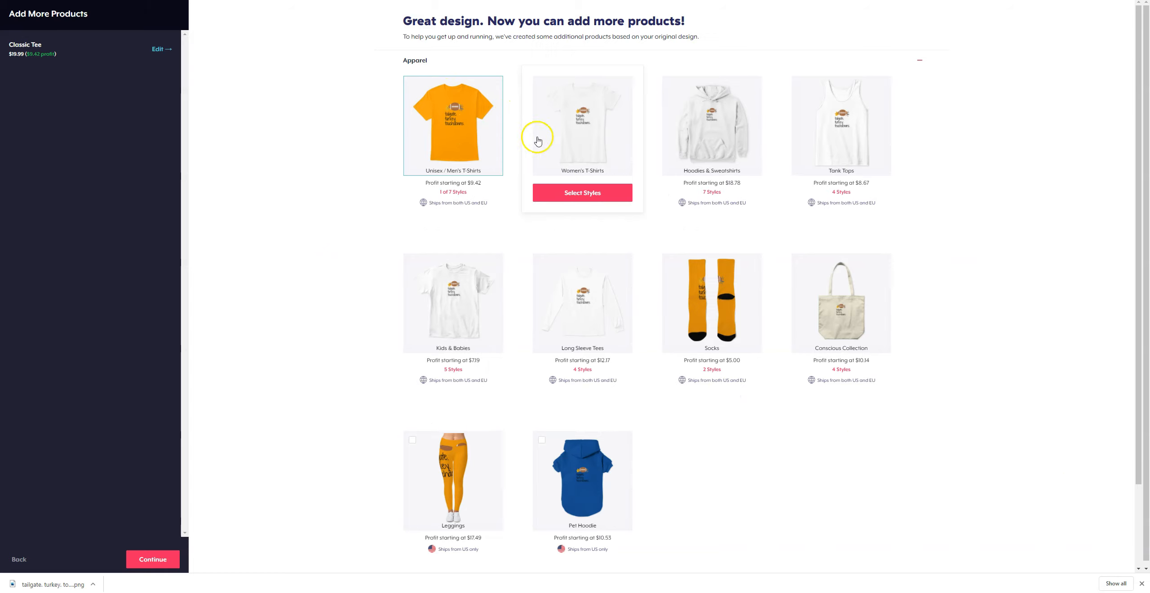
left_click(596, 196)
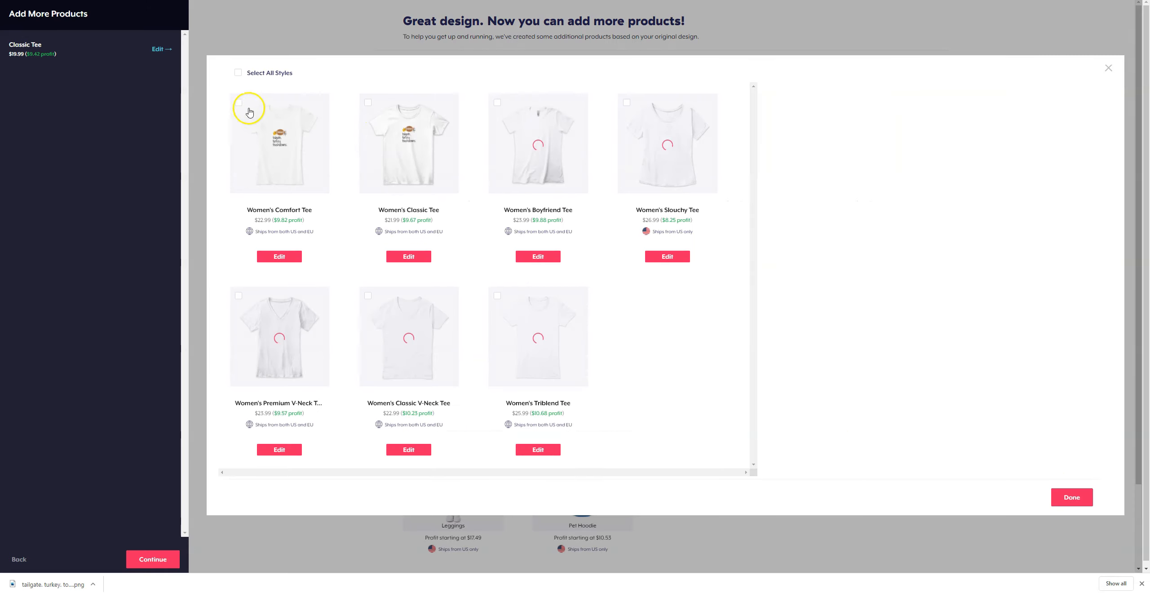
left_click(279, 257)
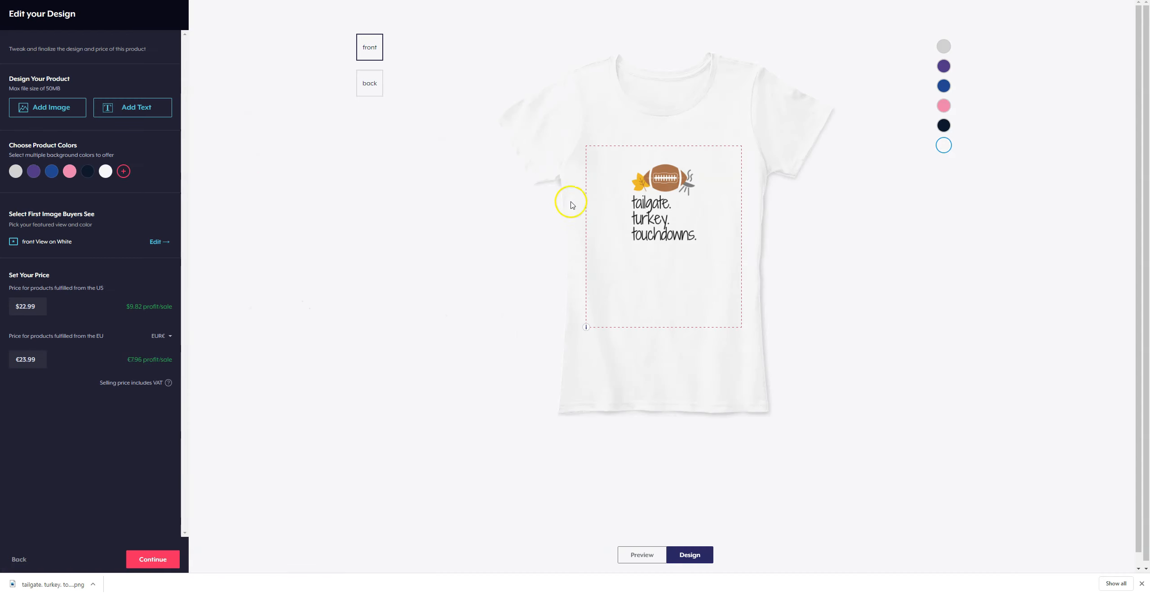
Enlarge the women's tee artwork to about 12.66" x 16.28" and center it near the print area's upper edge
left_click(668, 248)
left_click_drag(729, 333, 777, 388)
left_click(728, 304)
left_click(680, 219)
left_click_drag(680, 220, 658, 198)
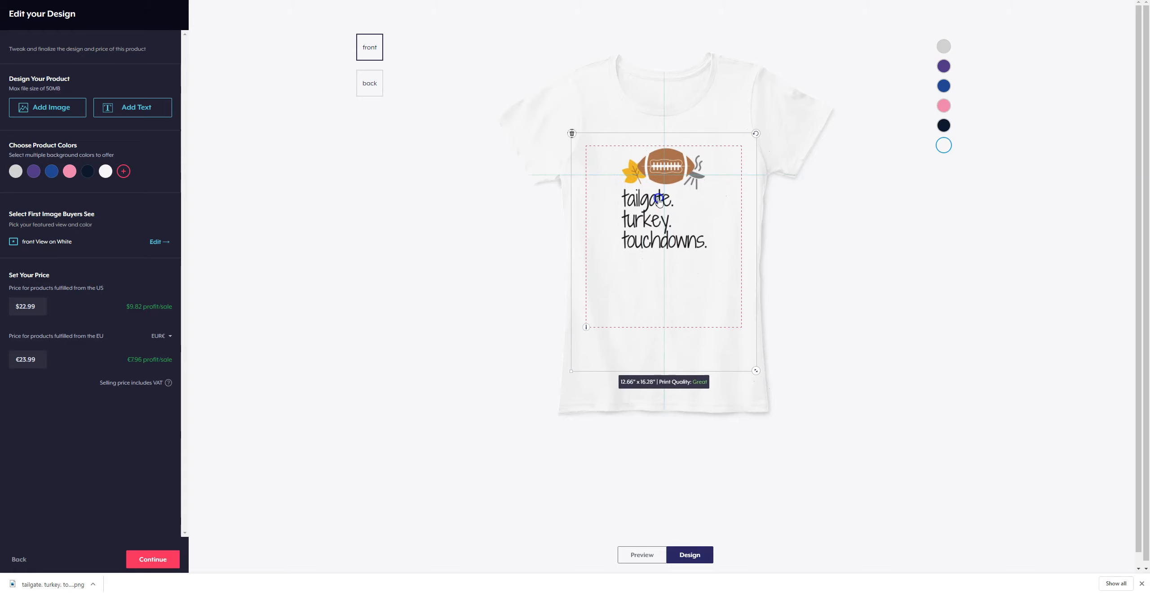
left_click(881, 293)
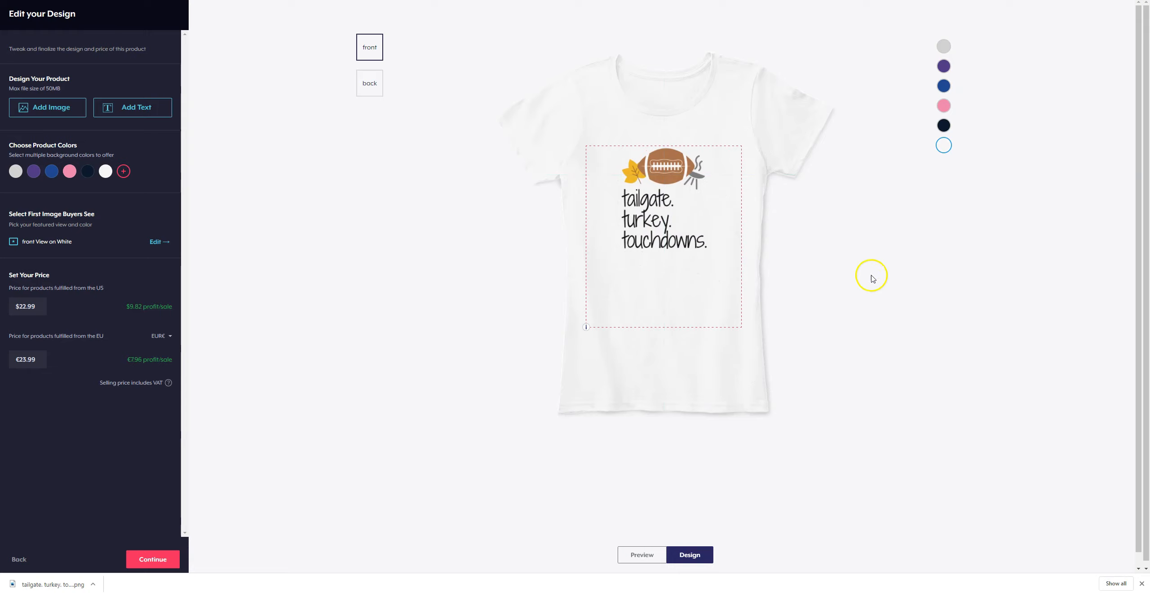
Offer the Women's Comfort Tee in all available colors by adding red, dark grey, green, orange, grey and black, and save the product
left_click(123, 173)
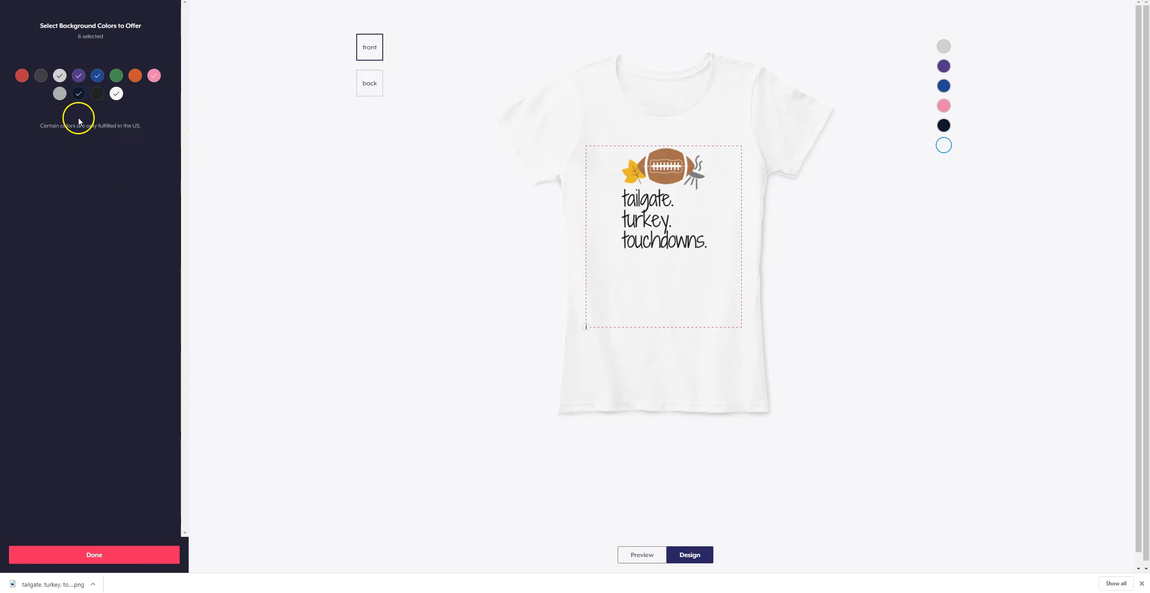
left_click(17, 77)
left_click(41, 75)
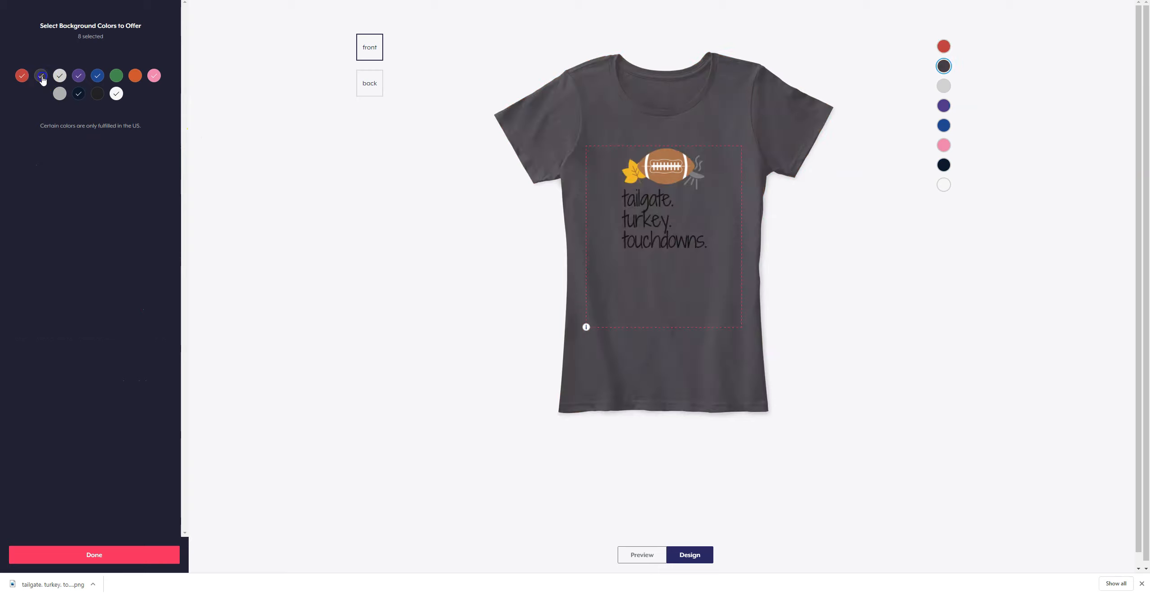
left_click(78, 76)
left_click(97, 76)
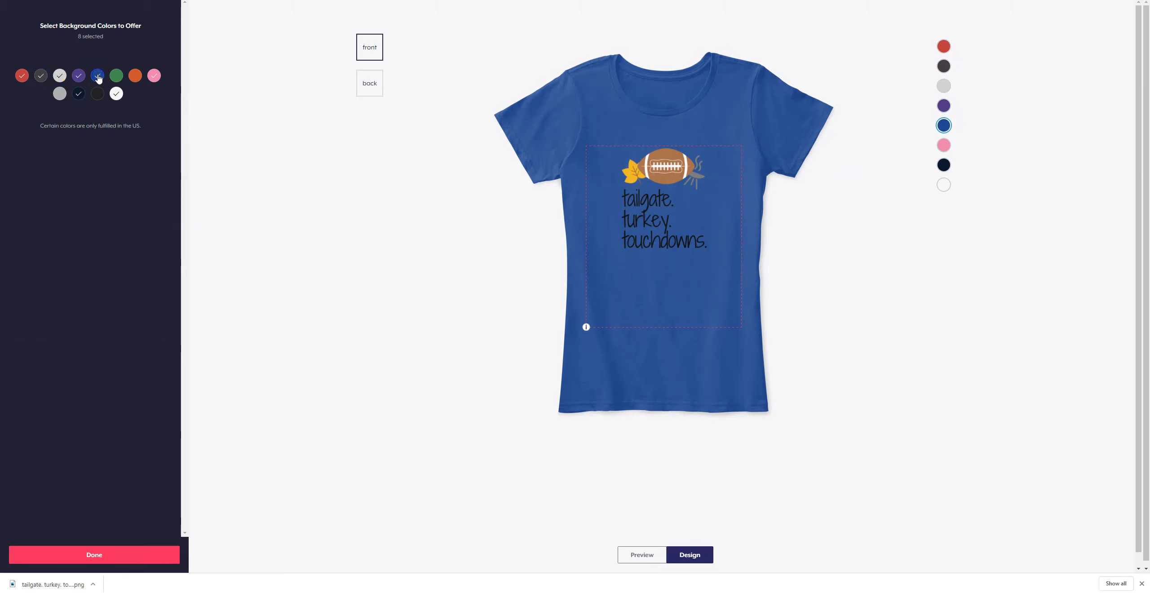
left_click(117, 76)
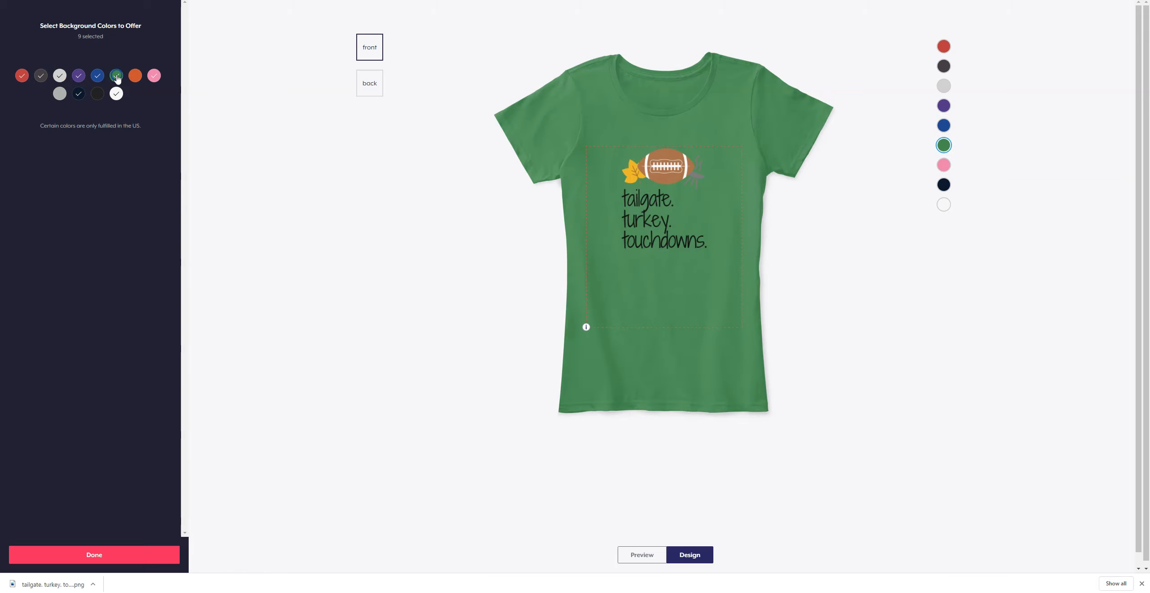
left_click(135, 76)
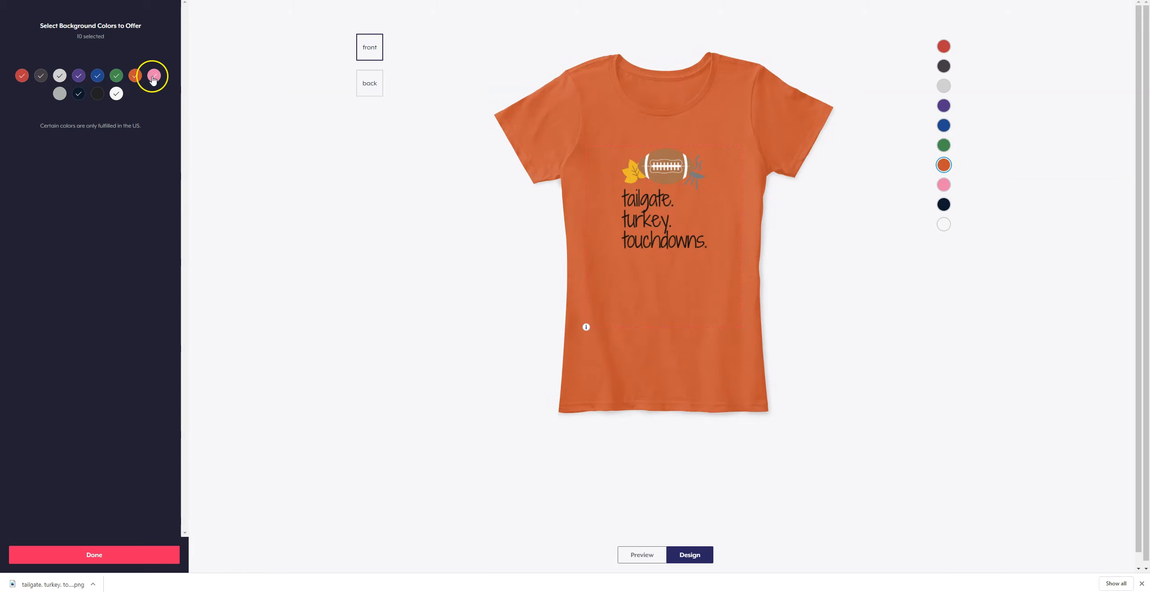
left_click(61, 95)
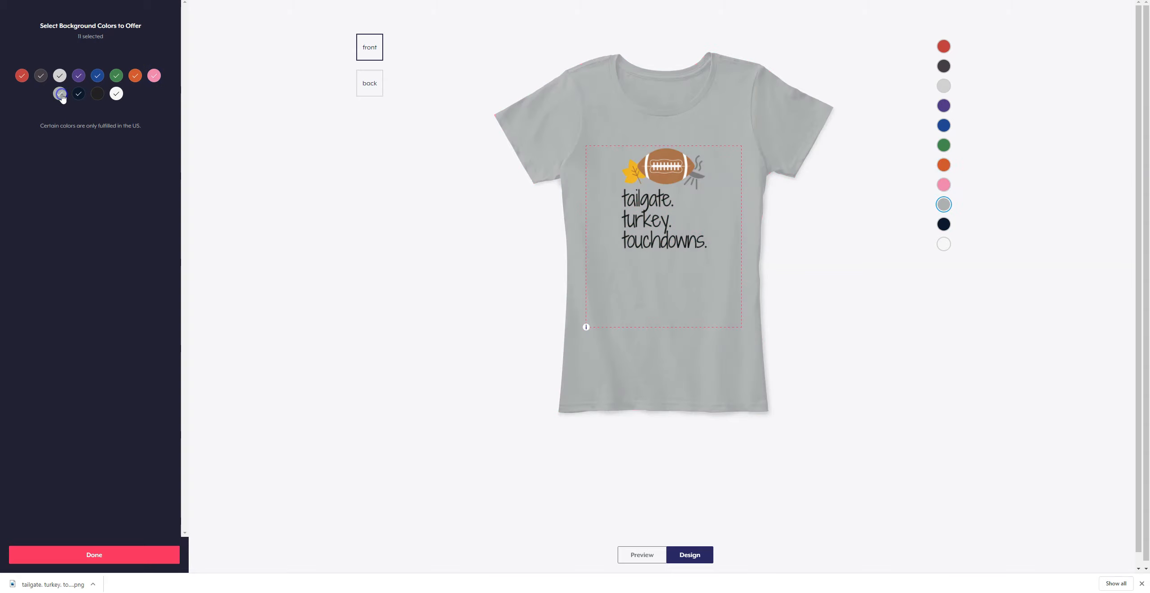
left_click(93, 98)
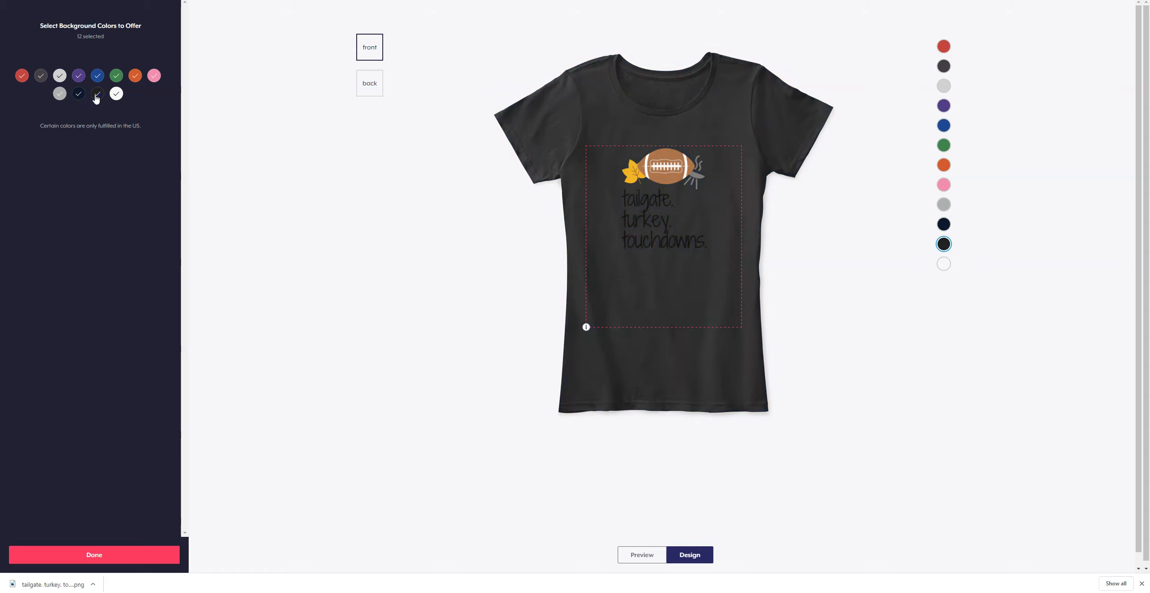
left_click(944, 254)
left_click(144, 555)
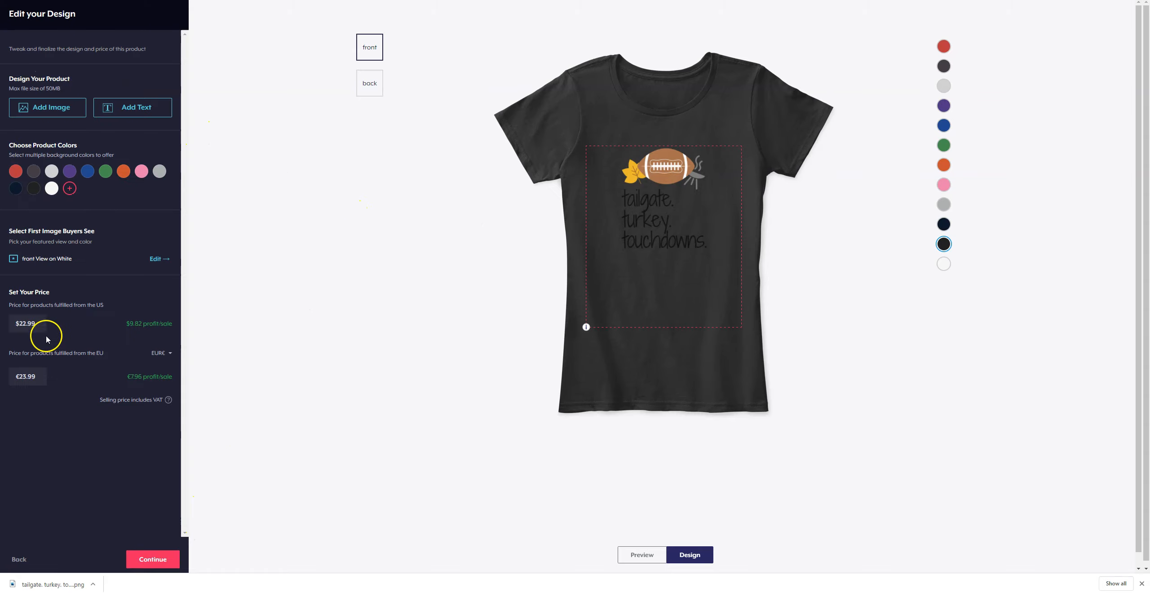
left_click(151, 559)
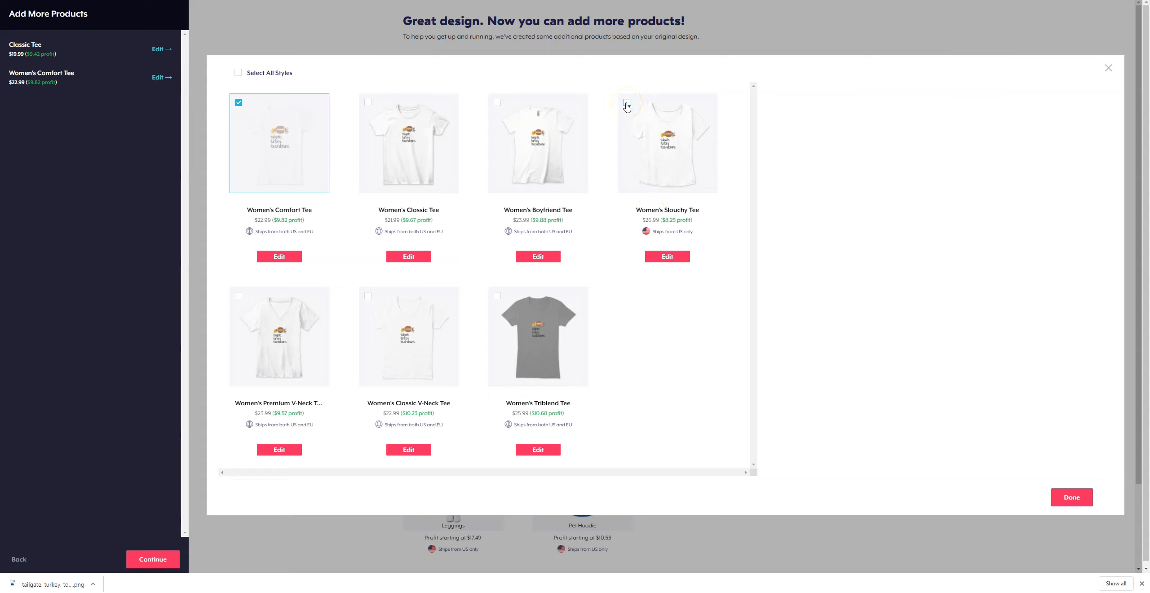
Add the Women's Slouchy Tee, open it for editing, and enlarge and center its artwork near the print area's upper edge
left_click(626, 104)
left_click(667, 256)
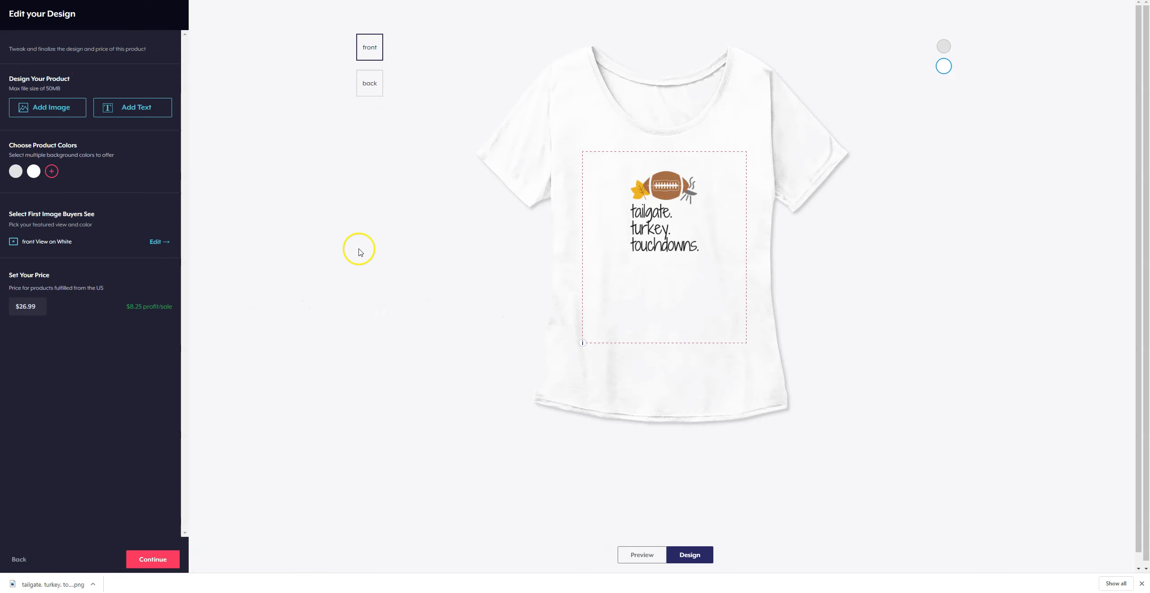
left_click(672, 218)
left_click_drag(741, 356, 779, 406)
left_click_drag(715, 301, 692, 280)
left_click(1021, 314)
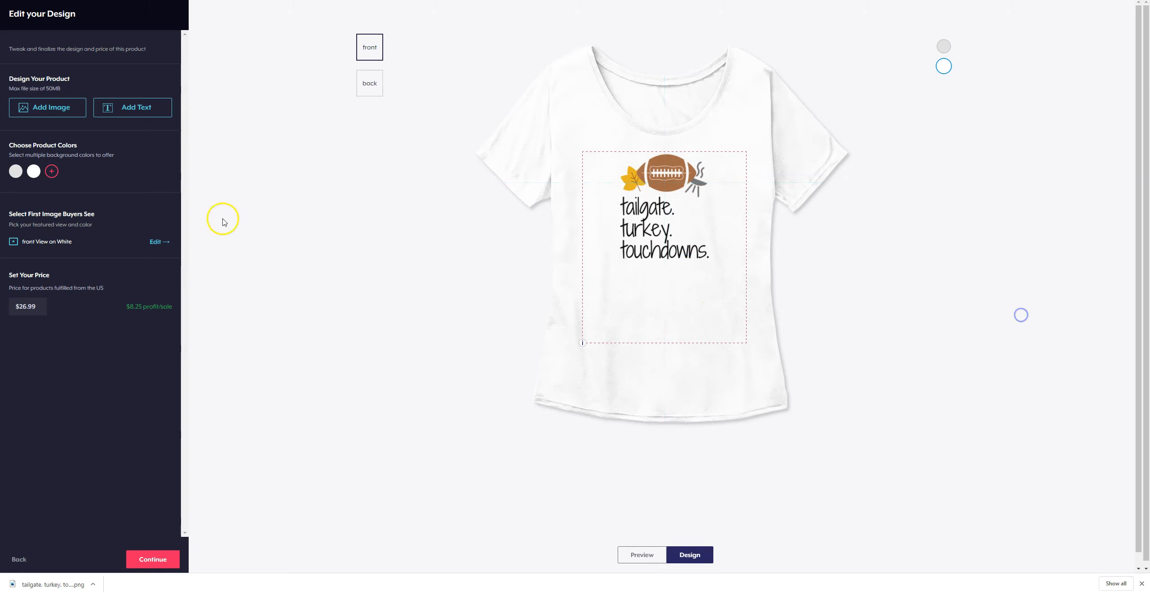
Offer the slouchy tee in all available colors by adding dark grey, mint, teal, blue, black, pink, slate and red
left_click(52, 171)
left_click(22, 76)
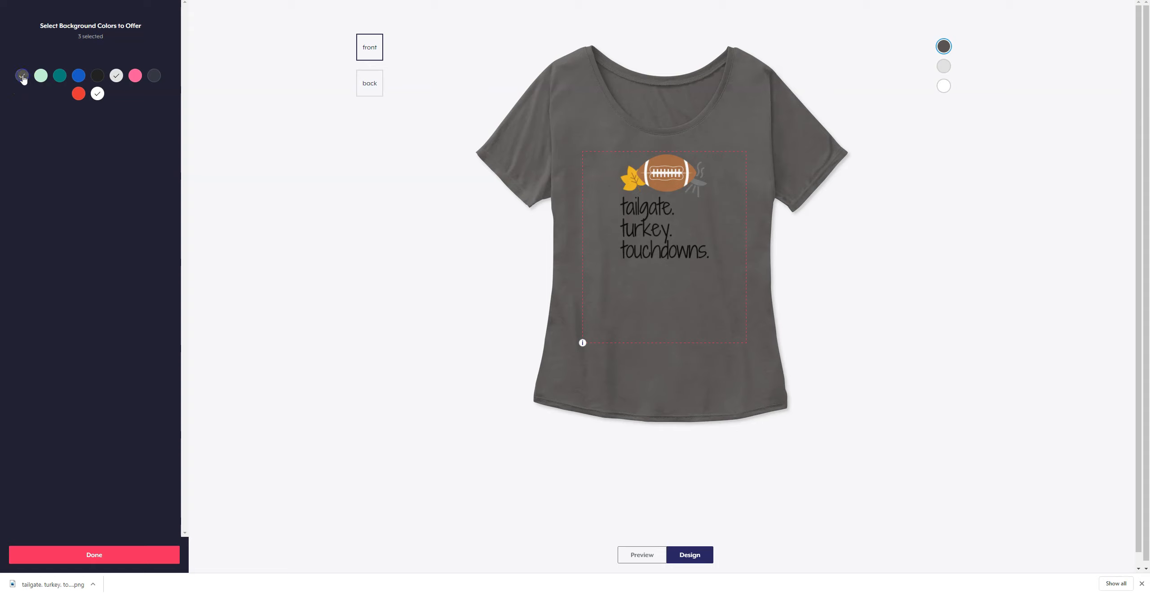
left_click(40, 75)
left_click(58, 81)
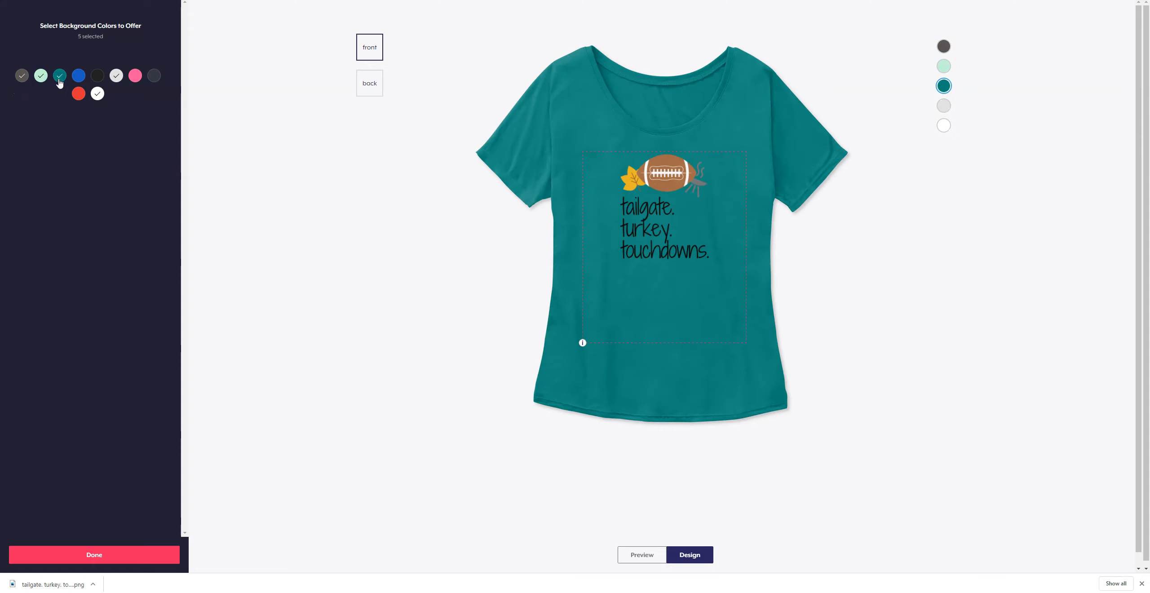
left_click(80, 79)
left_click(98, 78)
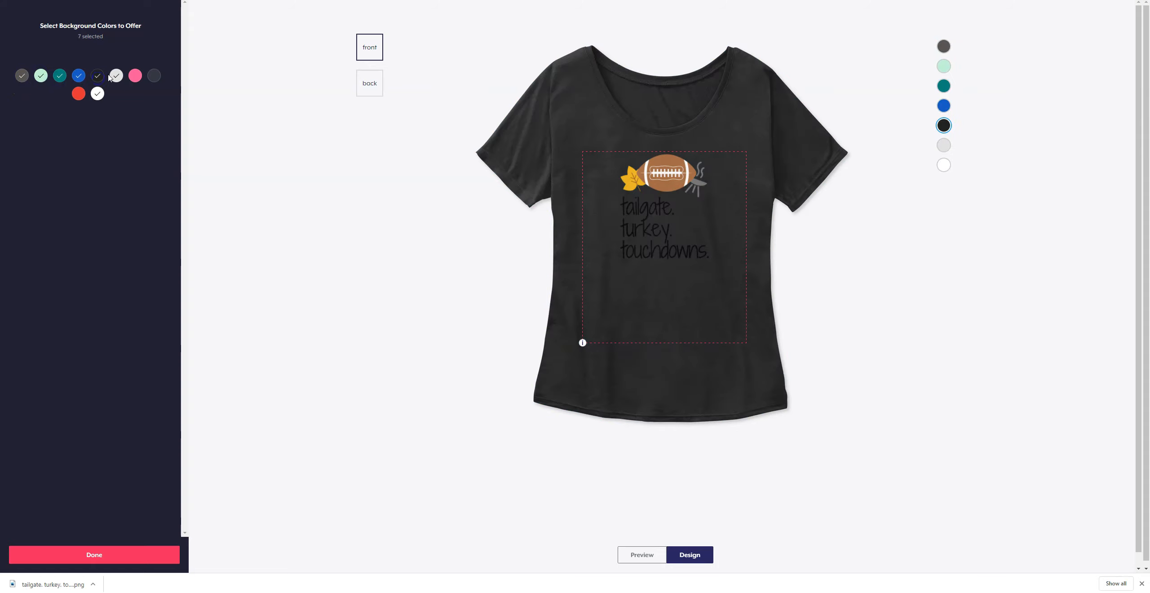
left_click(137, 76)
left_click(151, 77)
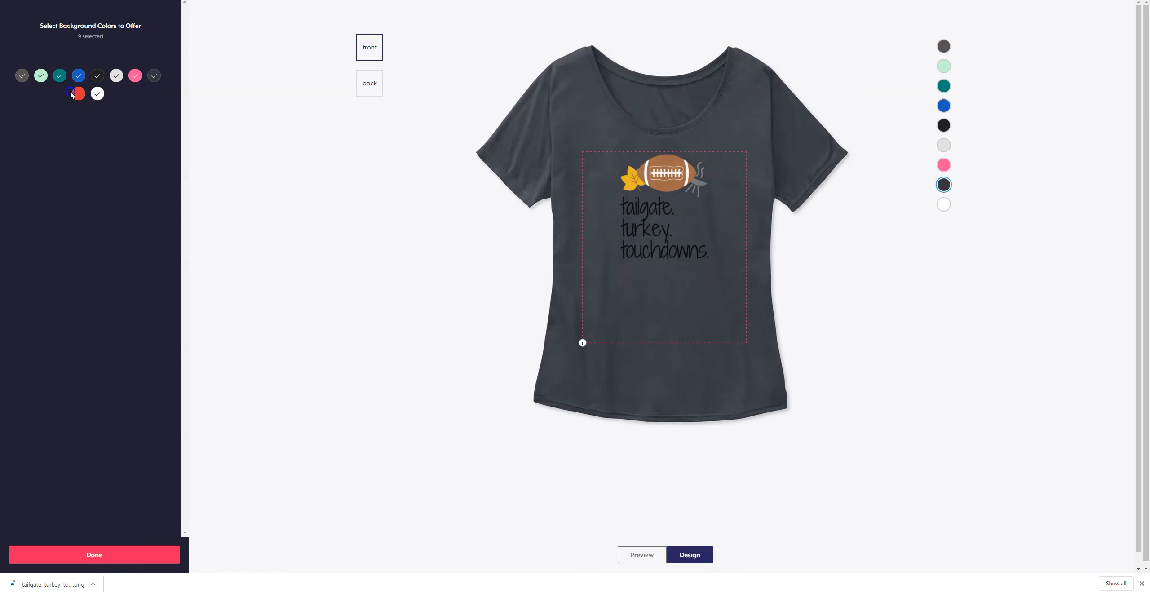
left_click(76, 93)
left_click(112, 554)
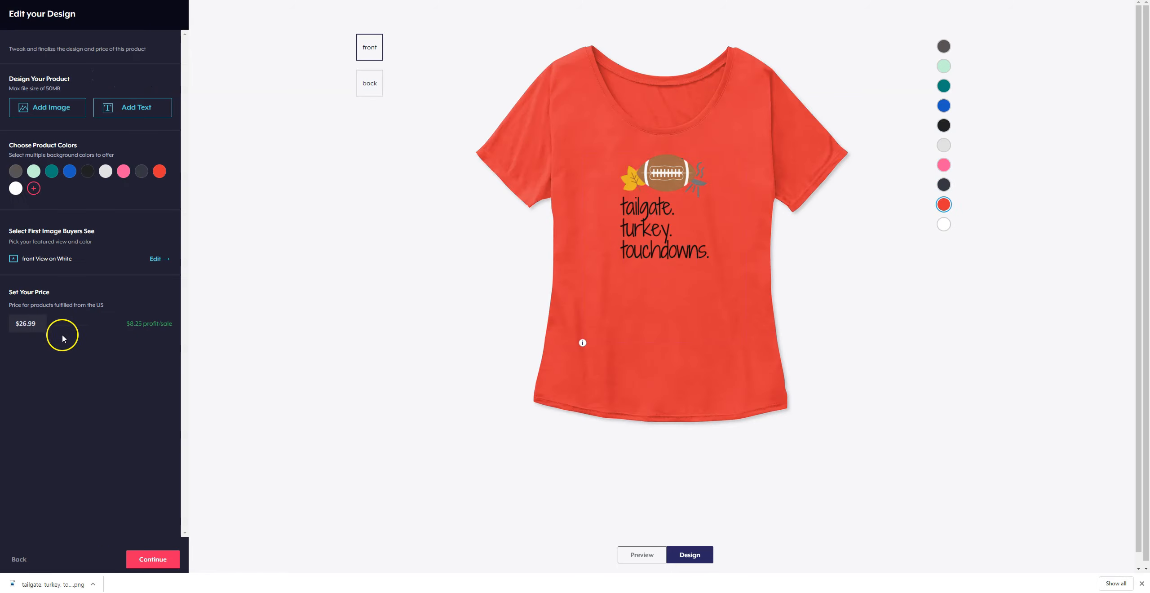
Feature the slouchy tee's front view on True Royal, set its US price to $28.99, and finish the women's styles selection
left_click(154, 259)
left_click(88, 154)
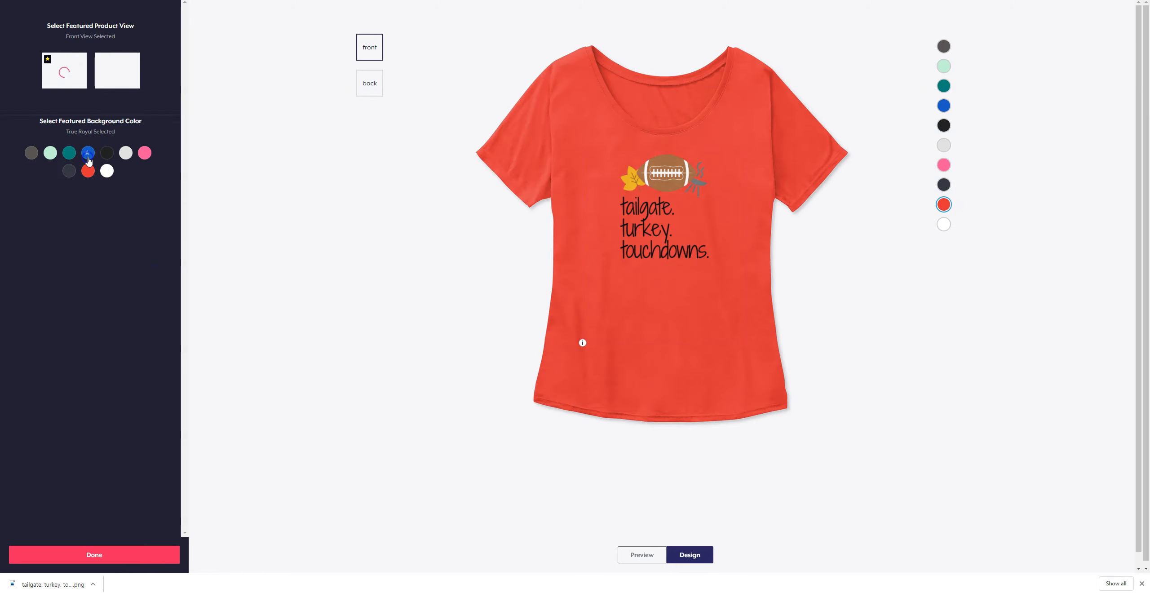
left_click(140, 559)
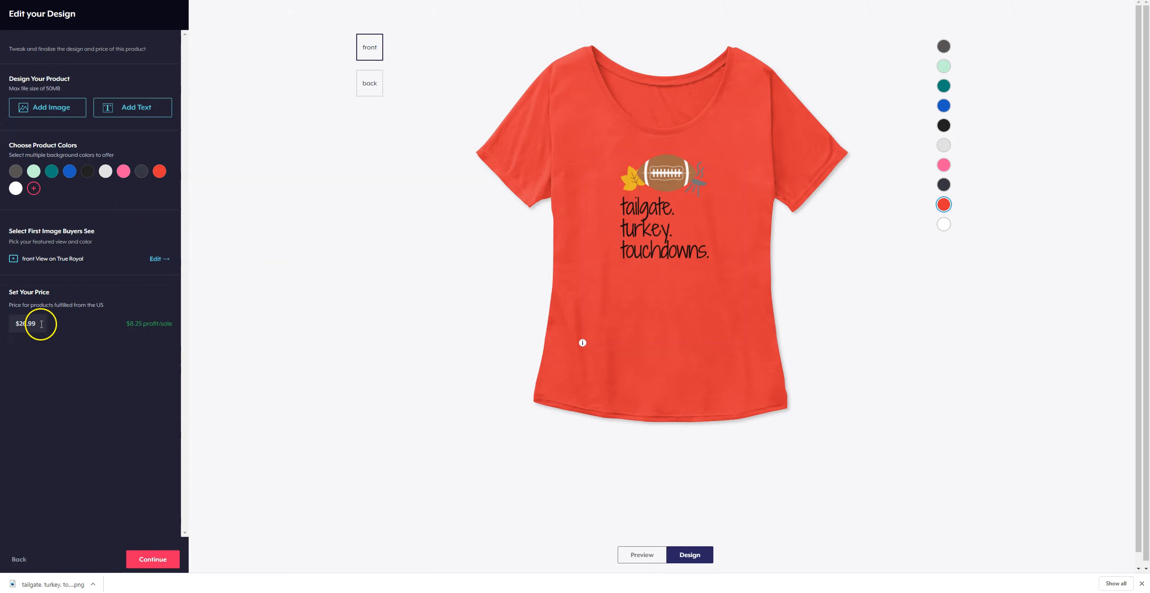
type("28.99")
left_click(155, 558)
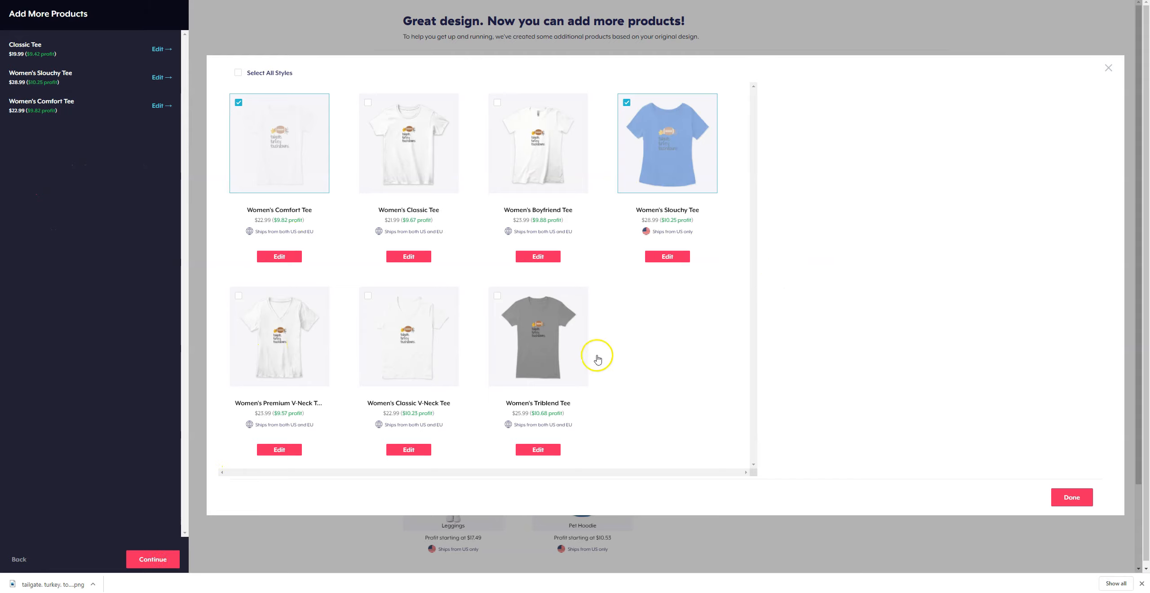
left_click(1068, 497)
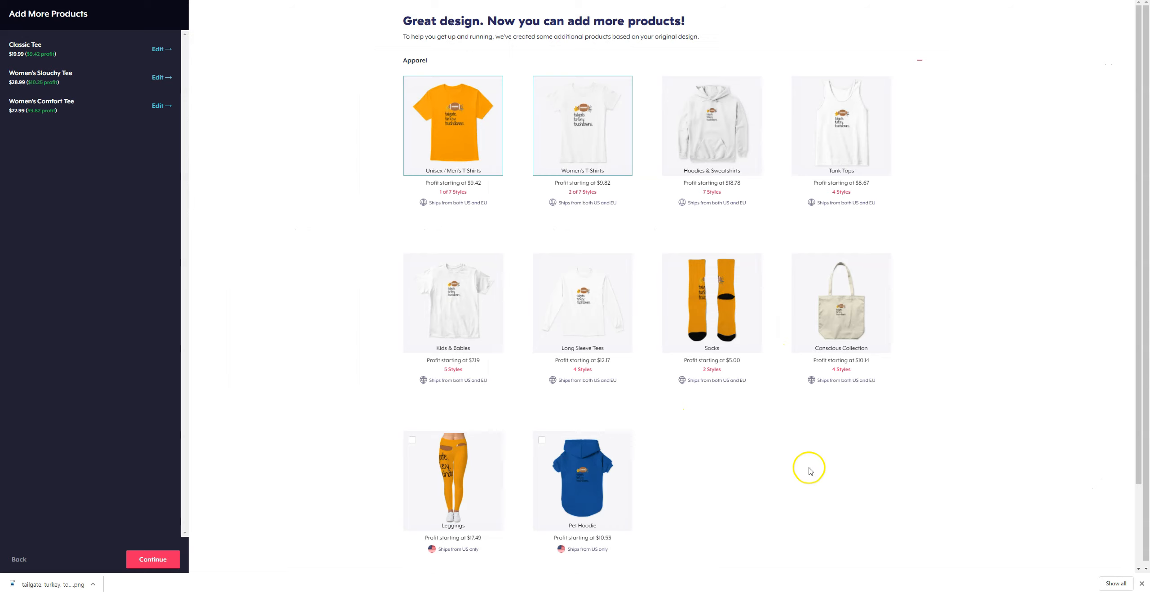
mouse_move(593, 194)
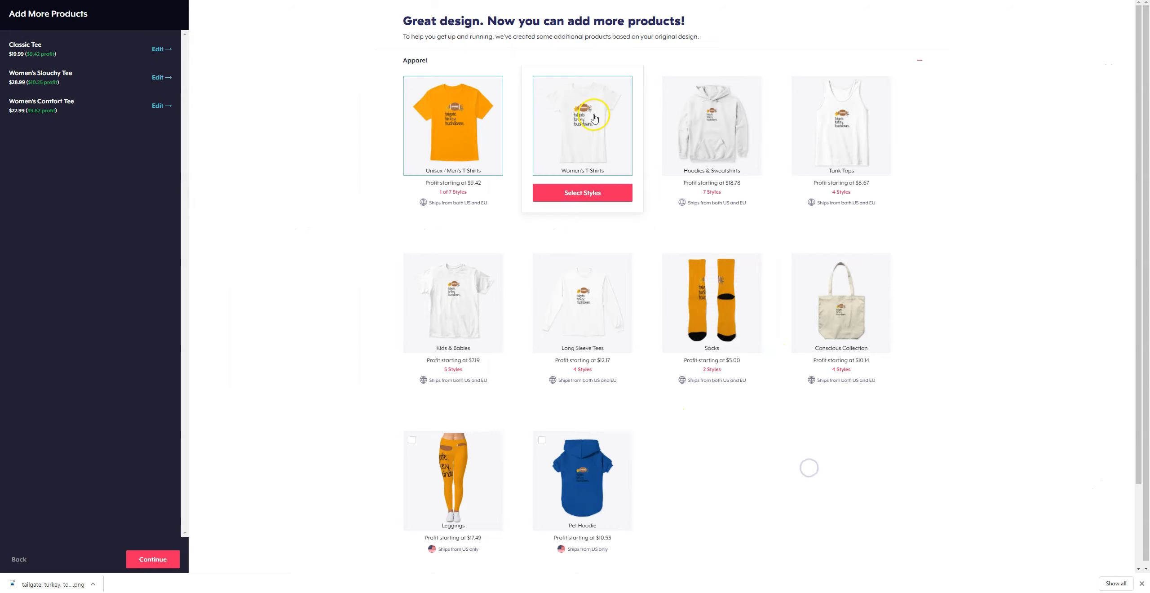
left_click(593, 193)
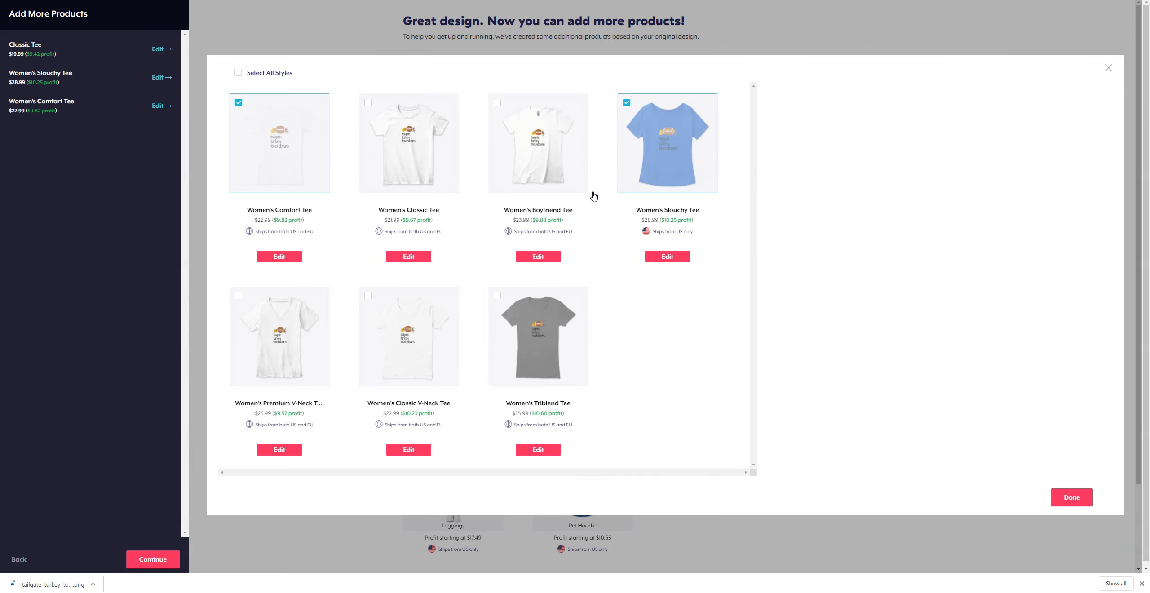
left_click(1069, 496)
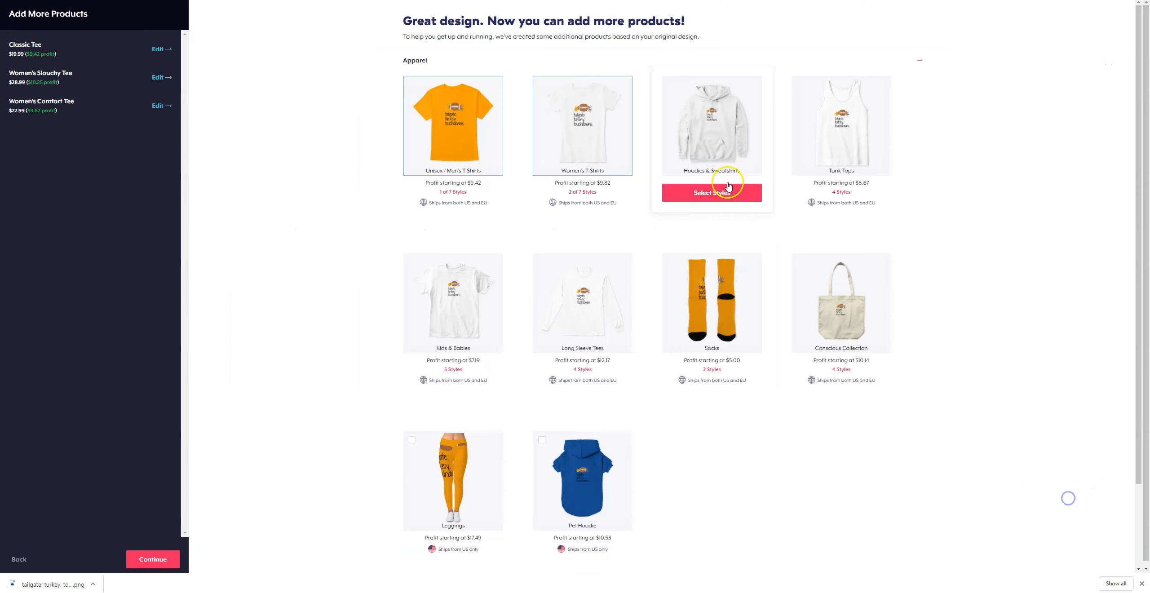
Add the Classic Pullover Hoodie from the Hoodies & Sweatshirts styles and open it for editing
left_click(730, 193)
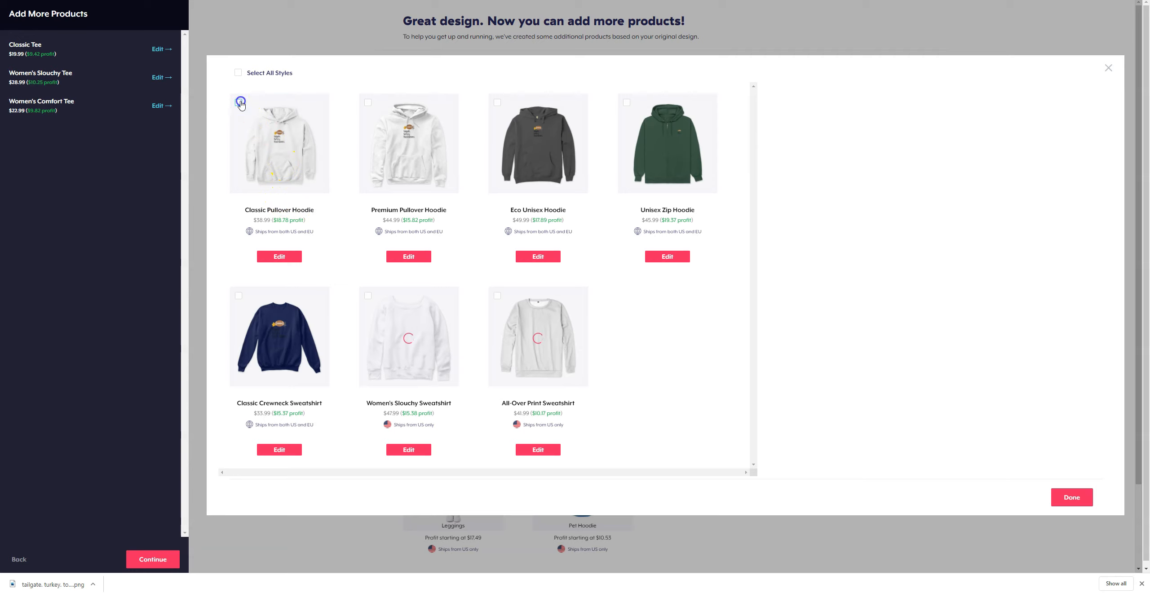
left_click(239, 102)
left_click(279, 257)
Enlarge the hoodie artwork to about 14.53" x 18.68" and center it near the print area's upper edge
left_click(668, 212)
left_click_drag(724, 302, 770, 347)
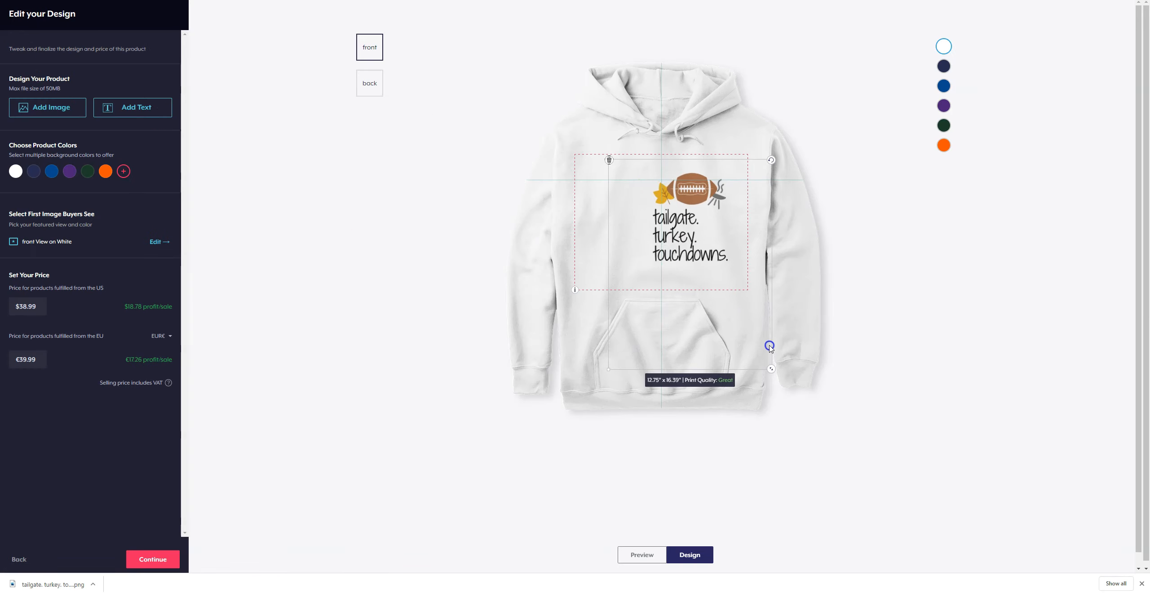
left_click_drag(741, 247, 705, 236)
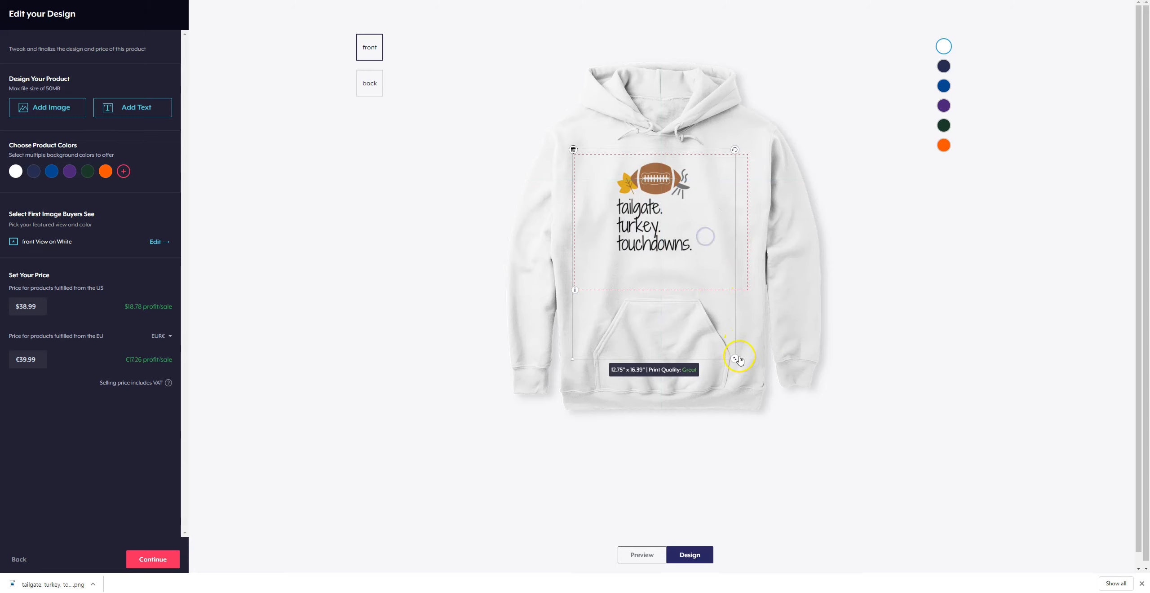
left_click_drag(739, 360, 759, 383)
left_click_drag(706, 262, 702, 251)
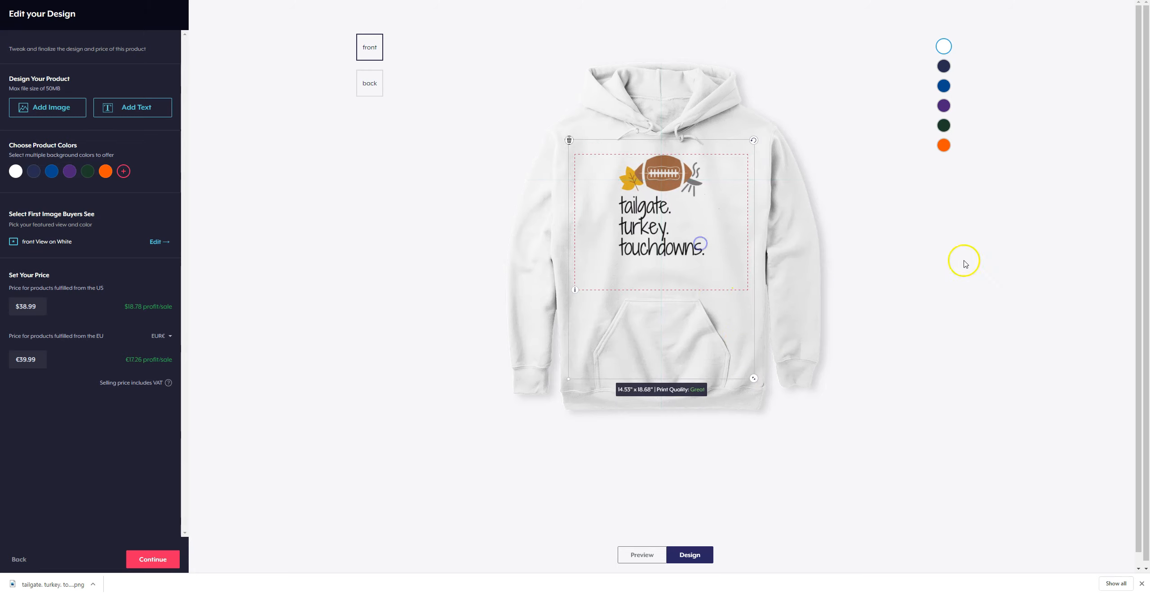
left_click(978, 259)
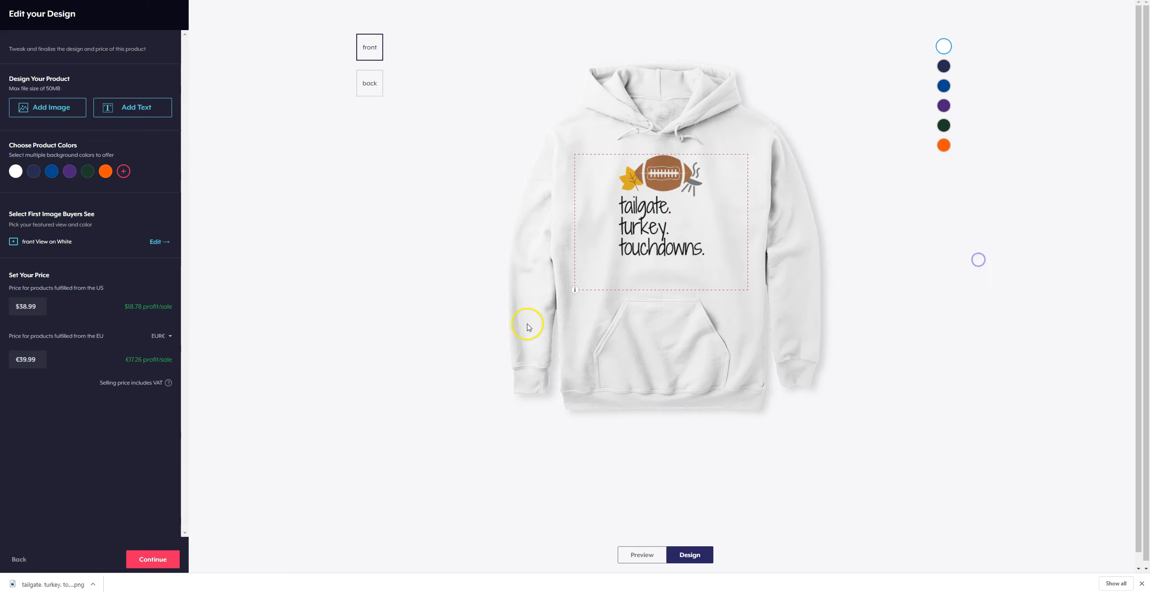
Offer the hoodie in every available color, adding black, sport grey, red, the pinks, light blue, maroon, the remaining greys, light red and green
left_click(124, 171)
left_click(41, 75)
left_click(98, 76)
left_click(116, 76)
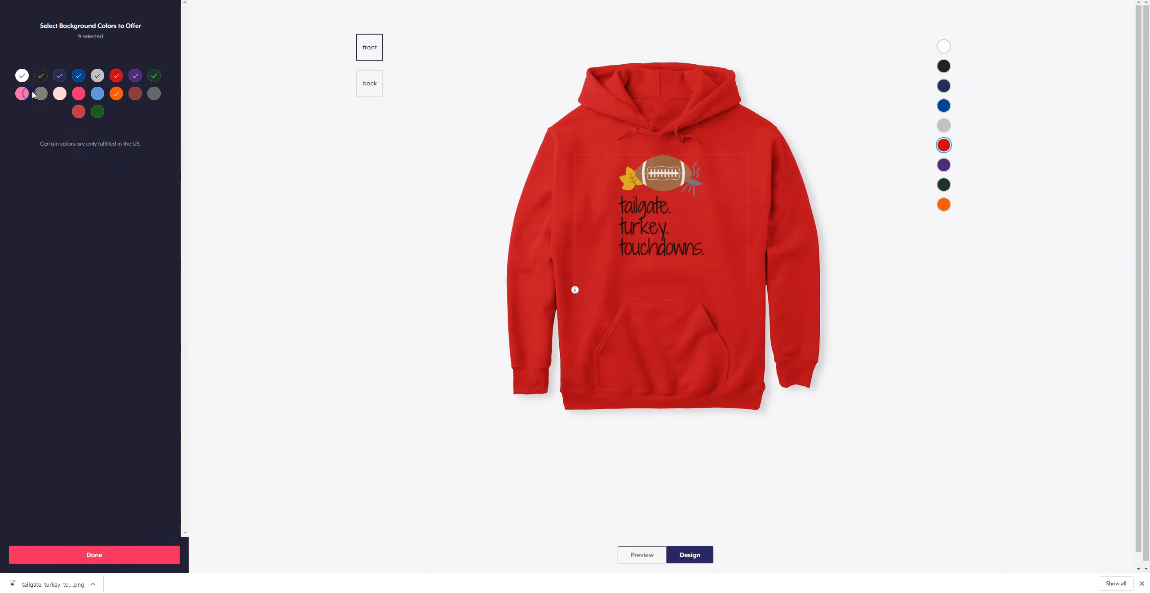
left_click(27, 97)
left_click(40, 99)
left_click(60, 94)
left_click(79, 93)
left_click(98, 93)
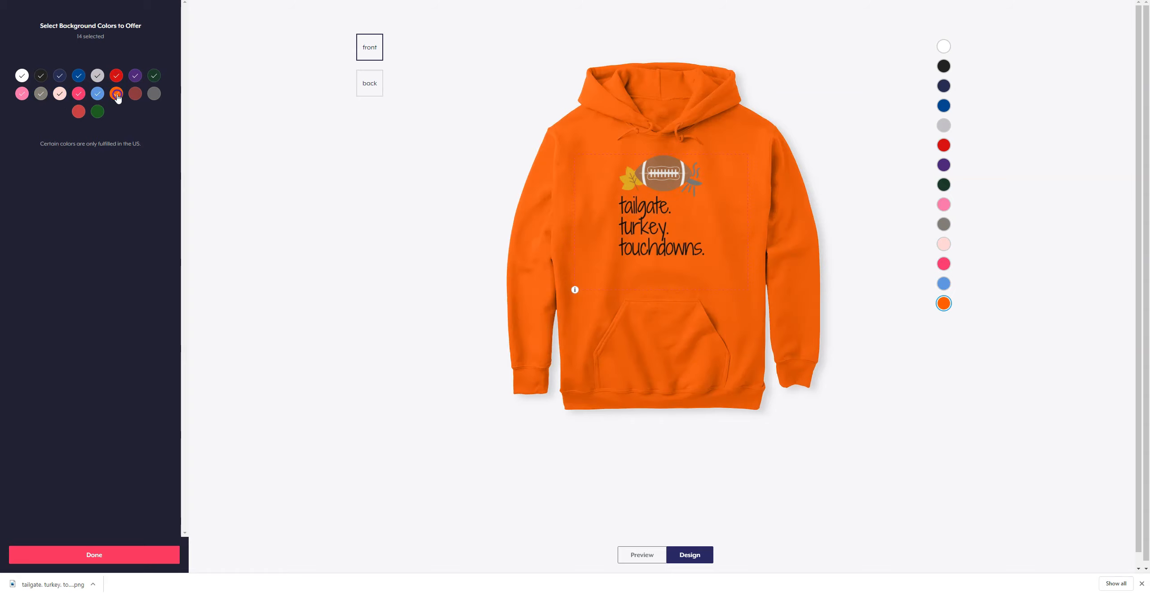
left_click(135, 95)
left_click(154, 95)
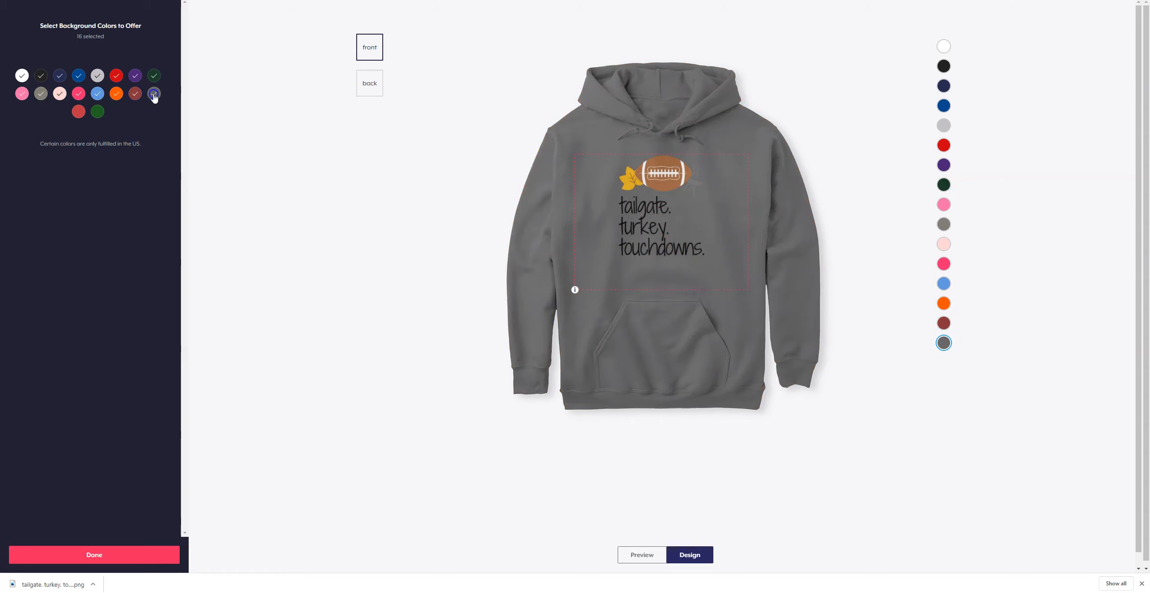
left_click(78, 112)
left_click(98, 111)
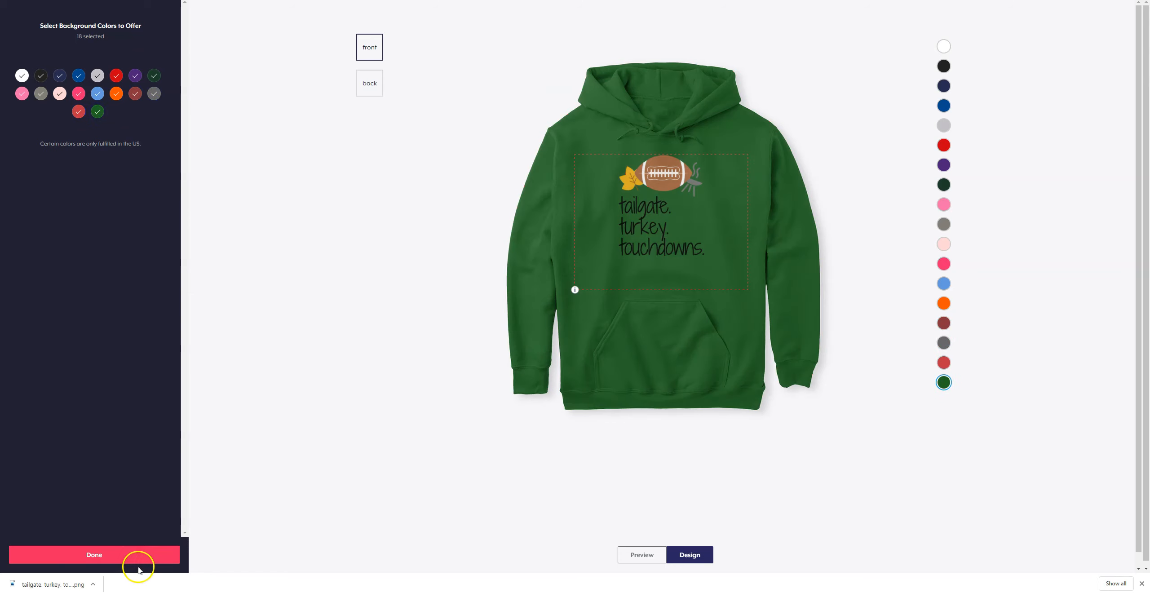
left_click(104, 556)
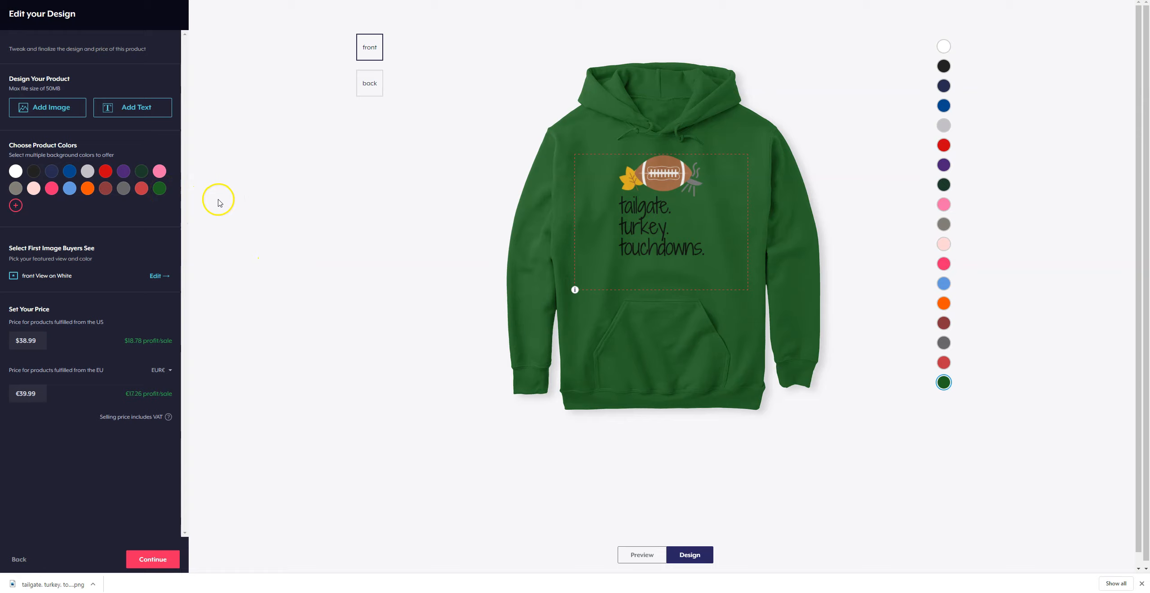
Feature the Classic Pullover Hoodie's front view on Dark Heather as the first image buyers see
left_click(157, 276)
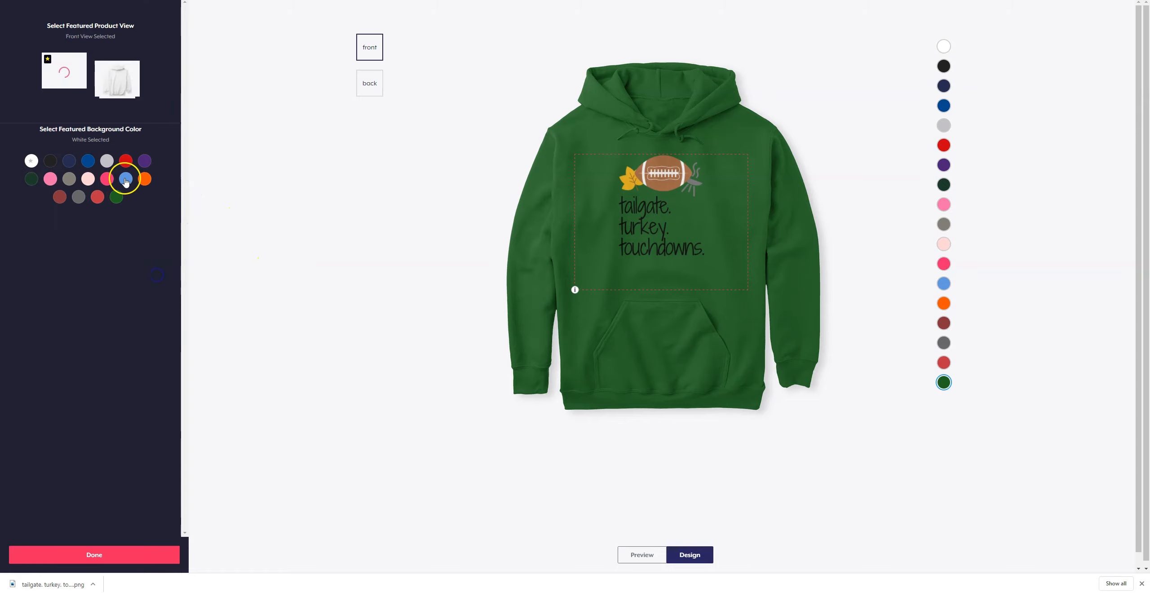
left_click(106, 153)
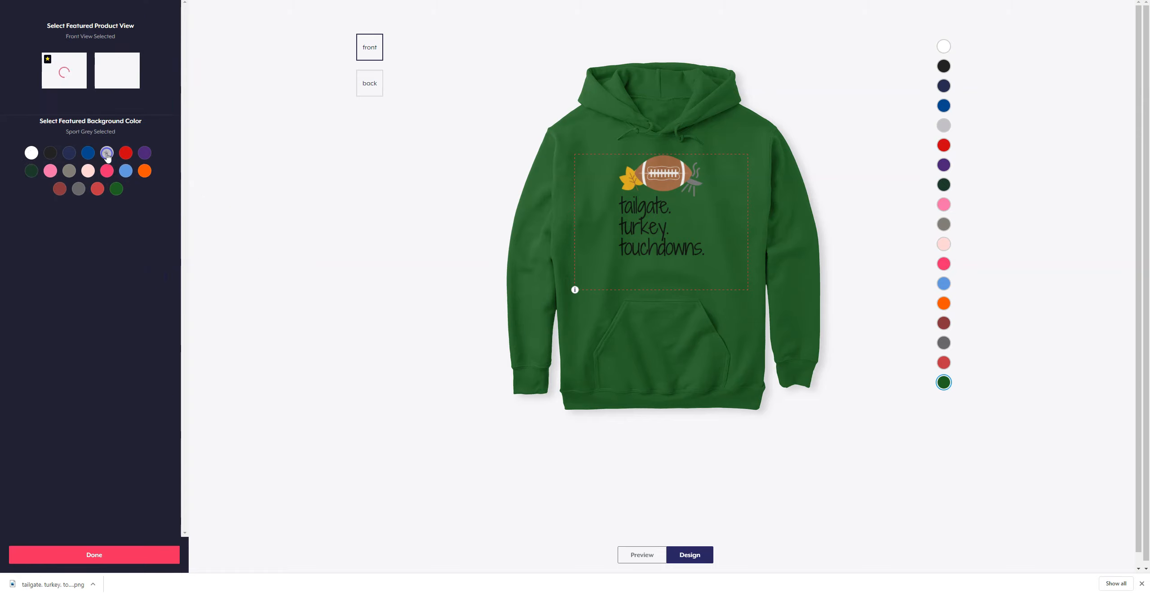
left_click(78, 189)
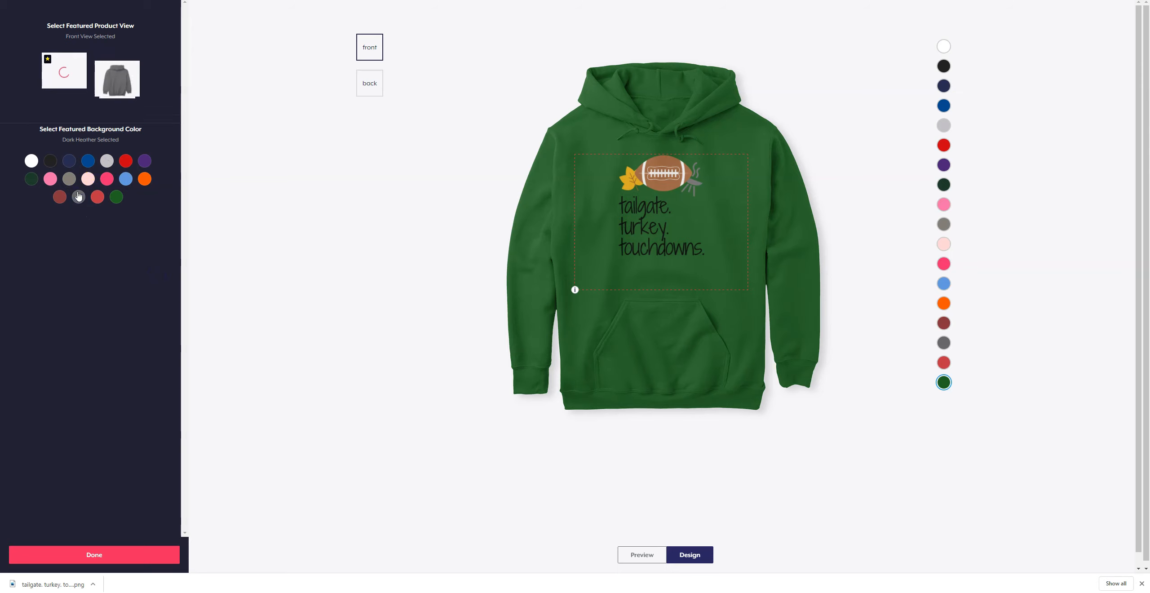
left_click(121, 550)
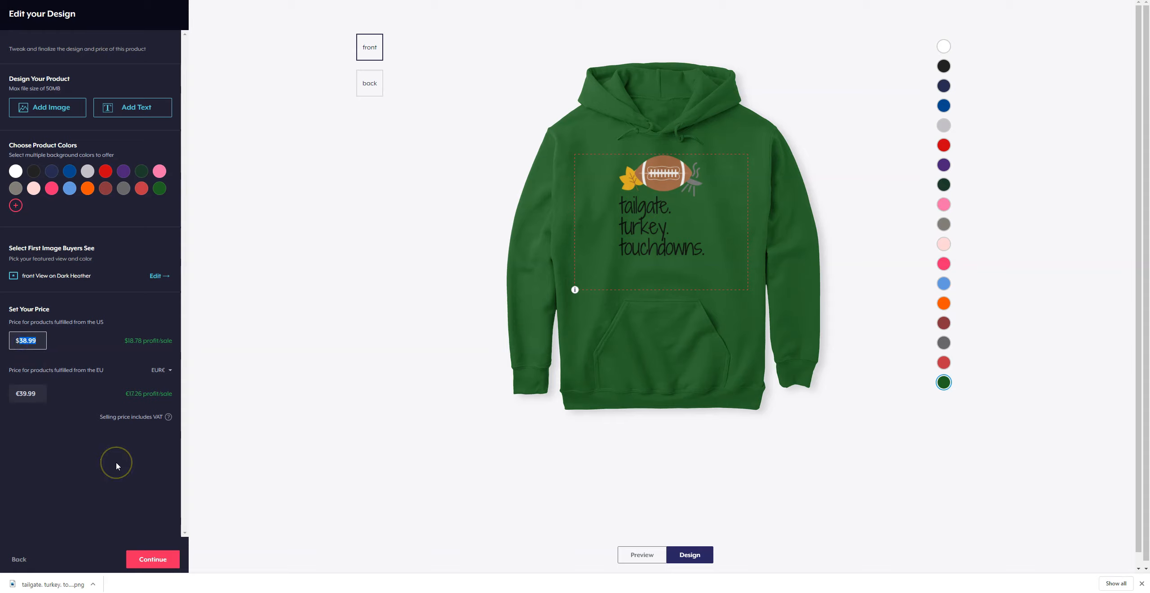
Set the hoodie's US price to $29.99 and finish editing the hoodie
type("32.99")
key("BackSpace")
key("BackSpace")
key("BackSpace")
key("BackSpace")
key("BackSpace")
type("29.99")
left_click(167, 563)
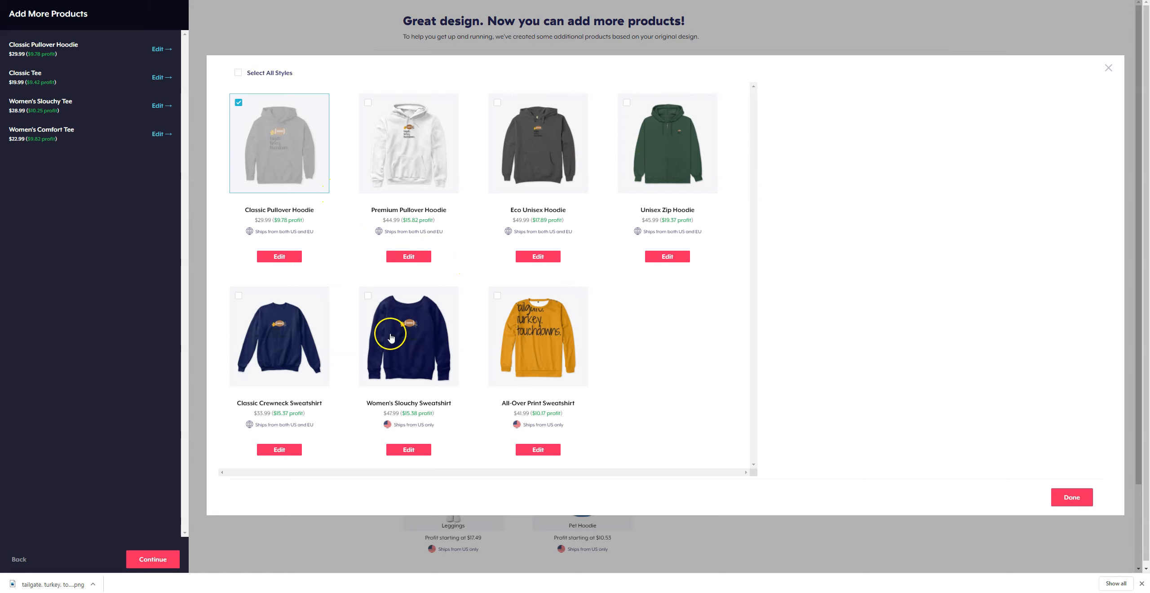
Open the Classic Crewneck Sweatshirt for editing, then enlarge its artwork and move it higher on the chest
left_click(279, 449)
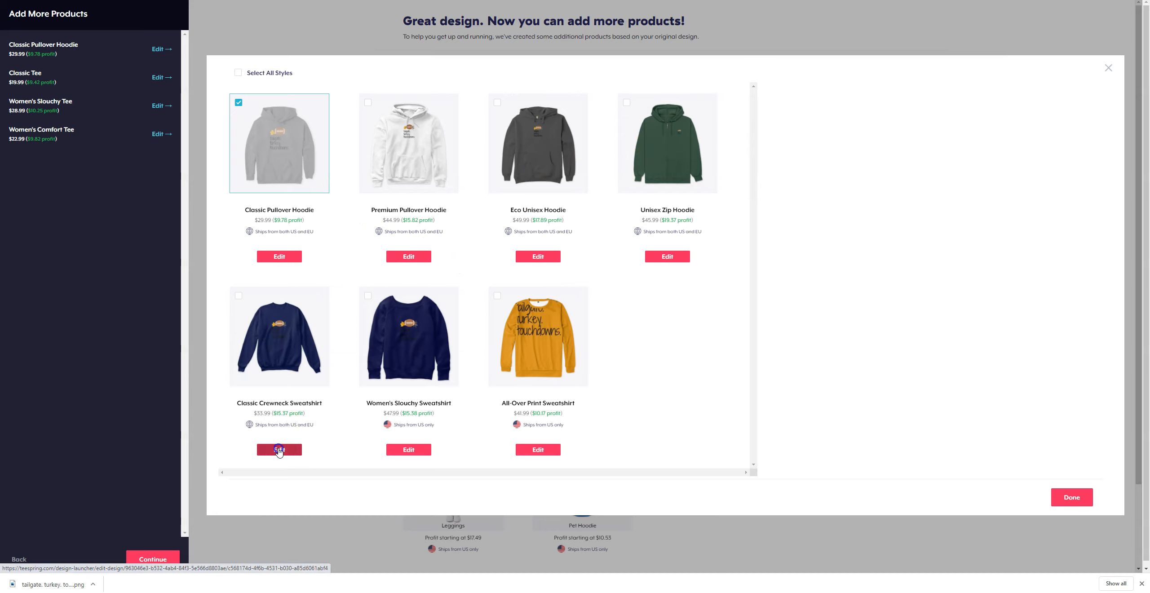
left_click(619, 200)
left_click_drag(733, 328, 765, 377)
left_click(769, 380)
left_click(691, 284)
left_click_drag(668, 212, 652, 191)
left_click(956, 254)
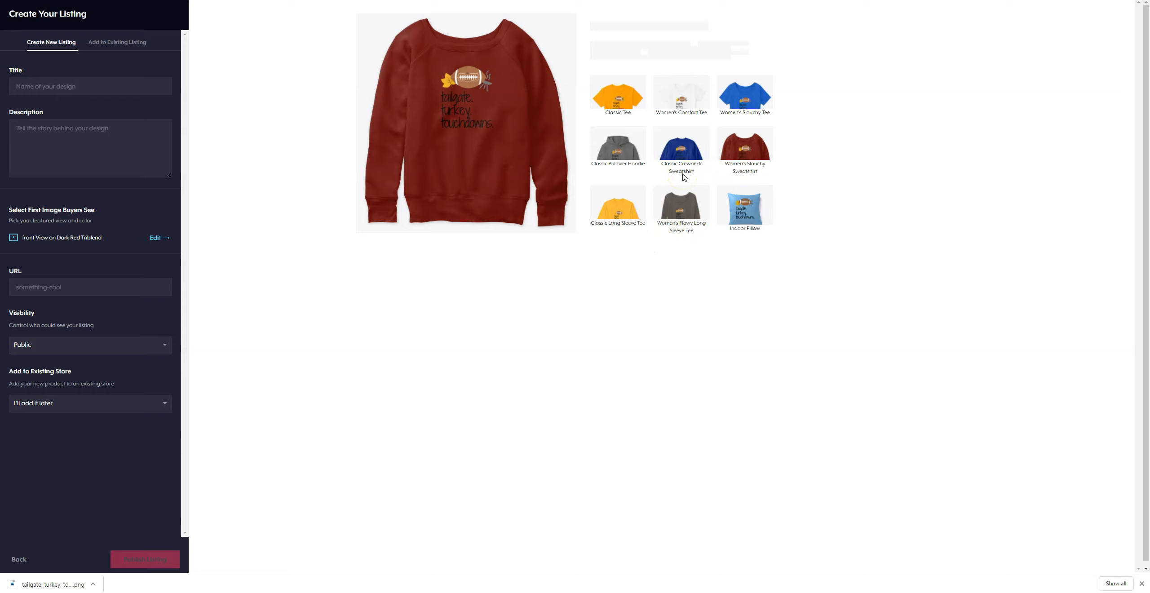
Enter the new listing's title, beginning with "Tailgate, Turkey, and Tou"
left_click(104, 86)
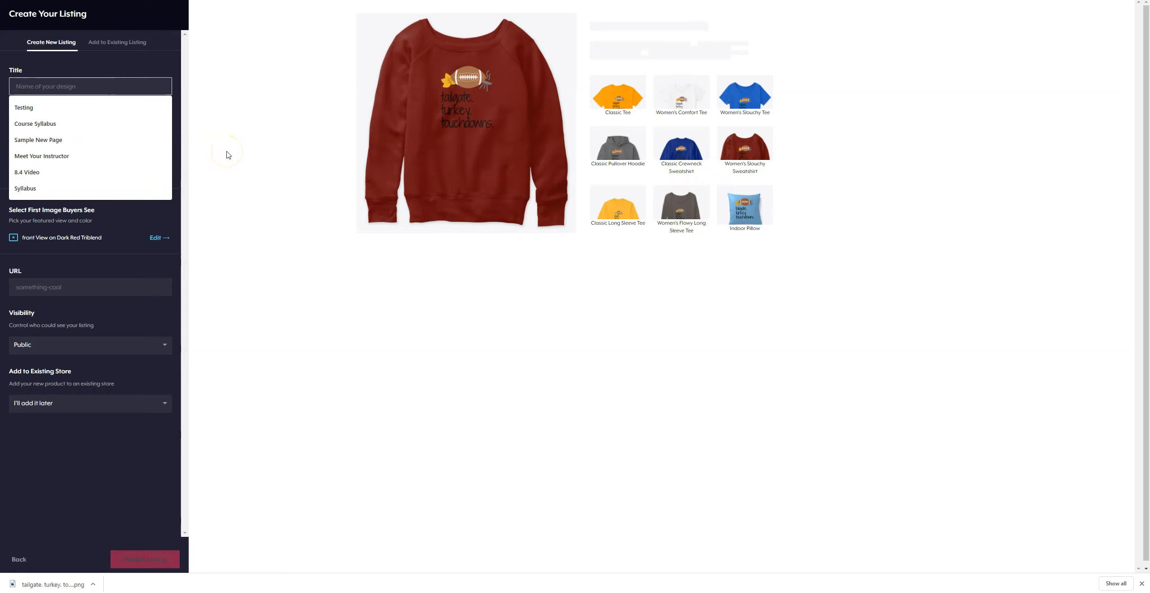
type("Taili")
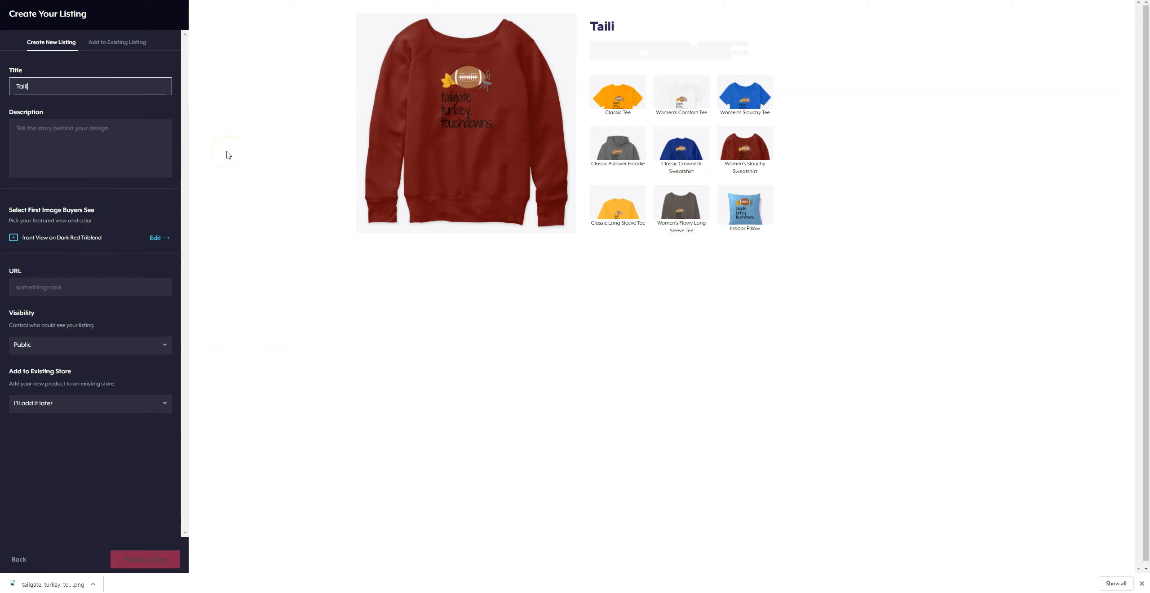
key("BackSpace")
type("gate")
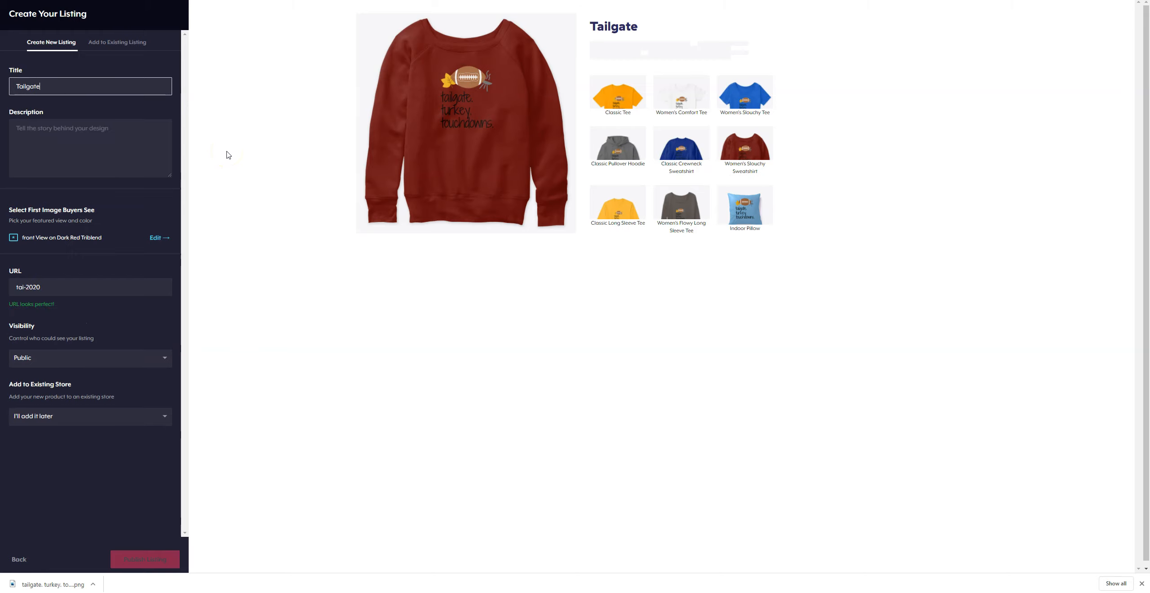
type(", Turkey, Touc")
key("BackSpace")
key("BackSpace")
key("BackSpace")
key("BackSpace")
type("and Tou")
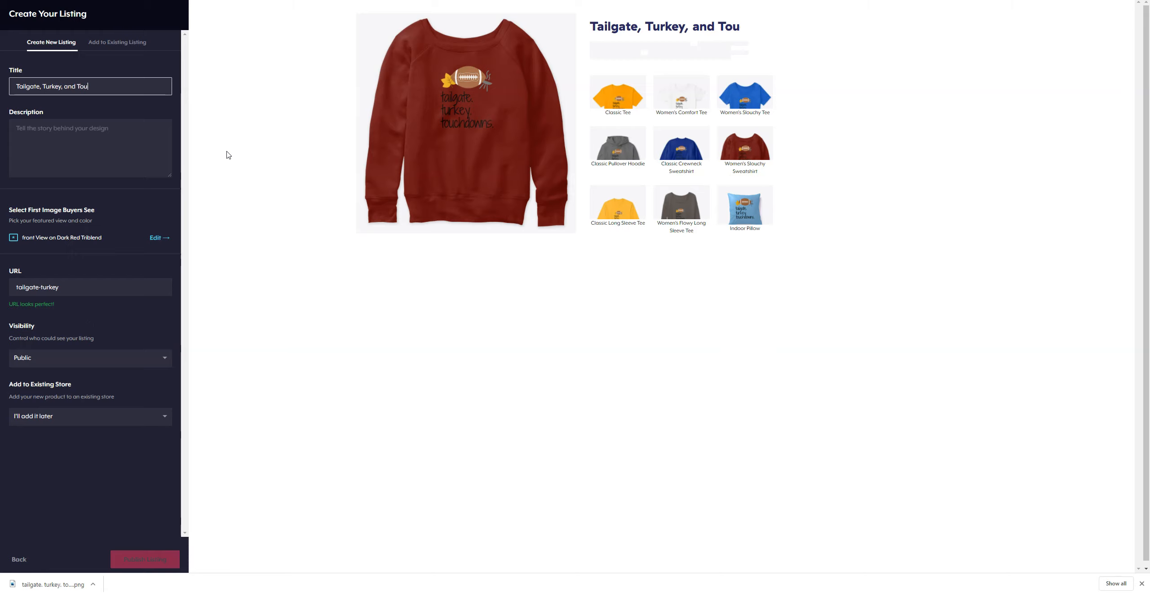